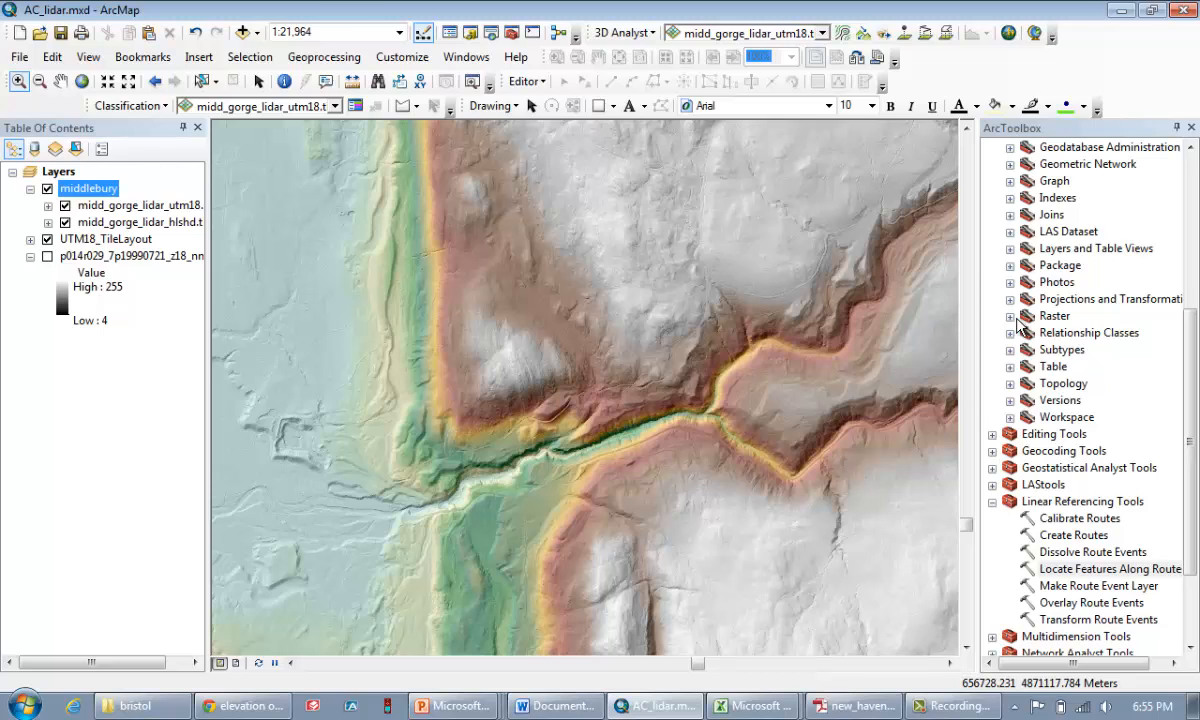
# Step: Start a new shapefile in the LiDAR_extra_files output folder, named geomorph_surfaces, with the feature type Polygon
pyautogui.click(469, 34)
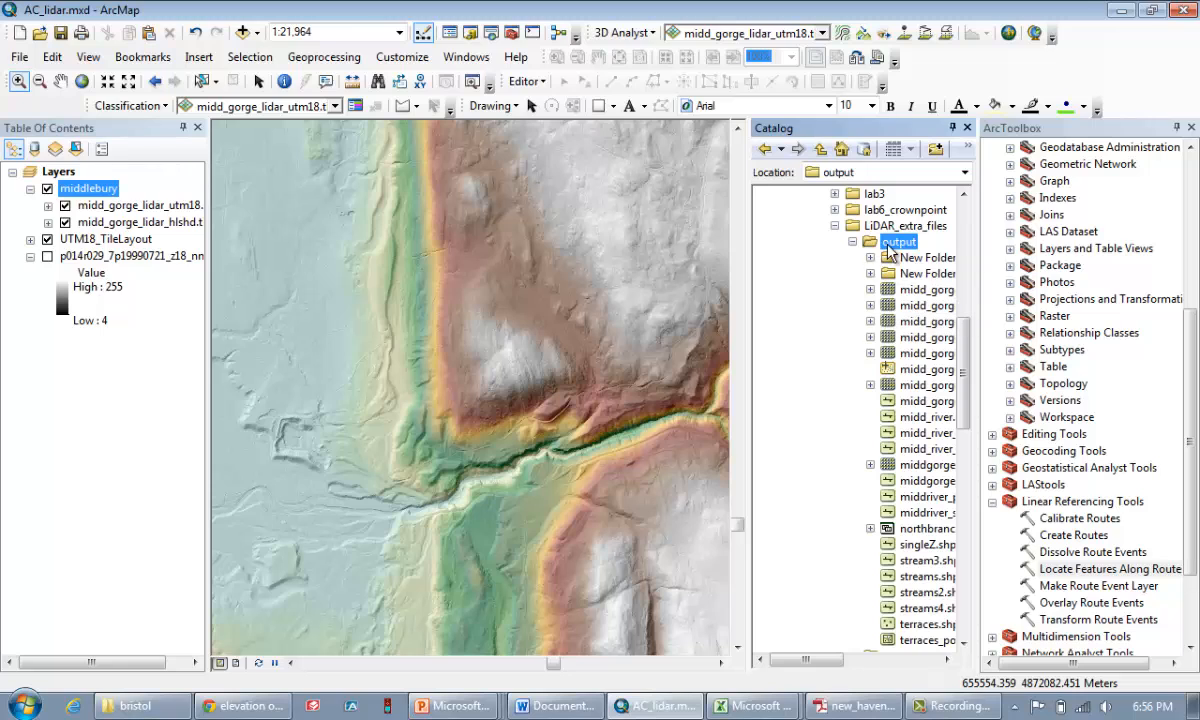
pyautogui.rightClick(893, 247)
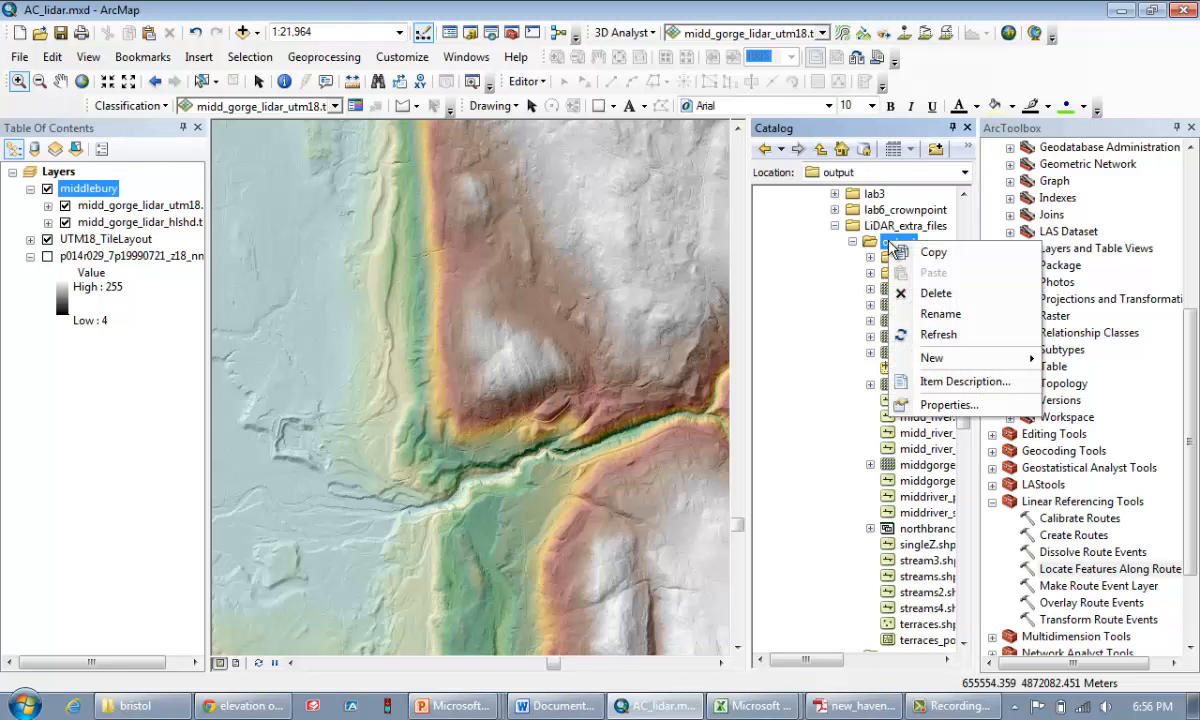
pyautogui.moveTo(945, 358)
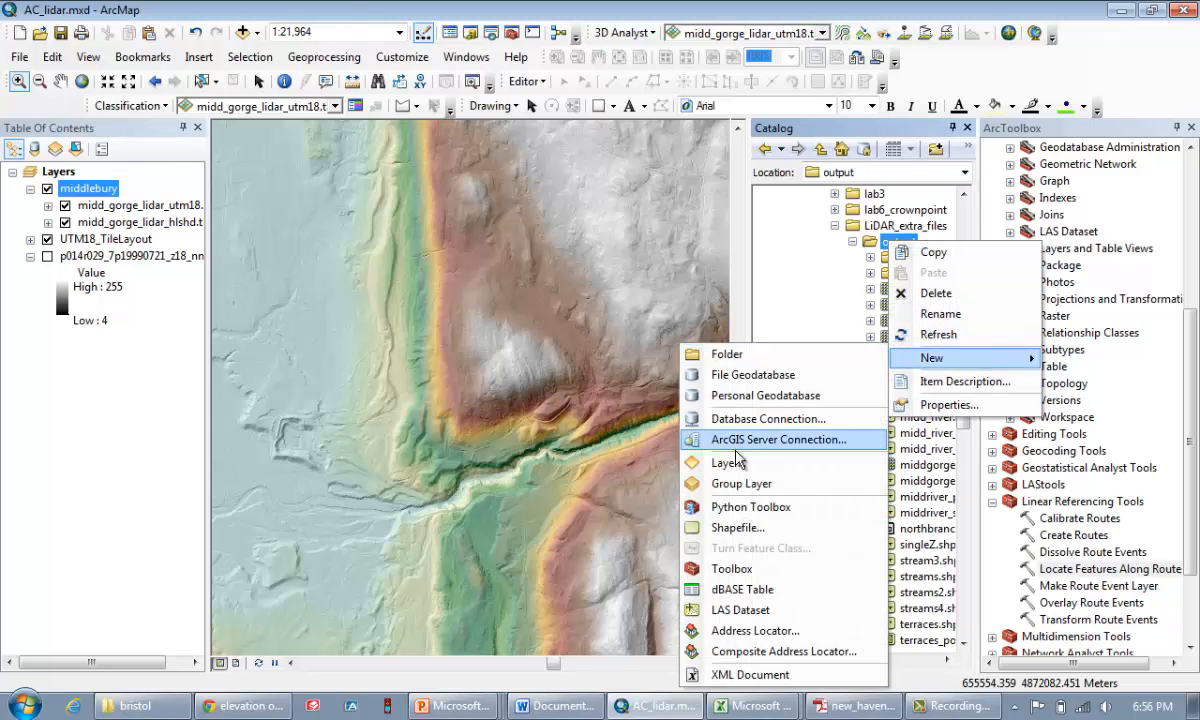
pyautogui.click(762, 530)
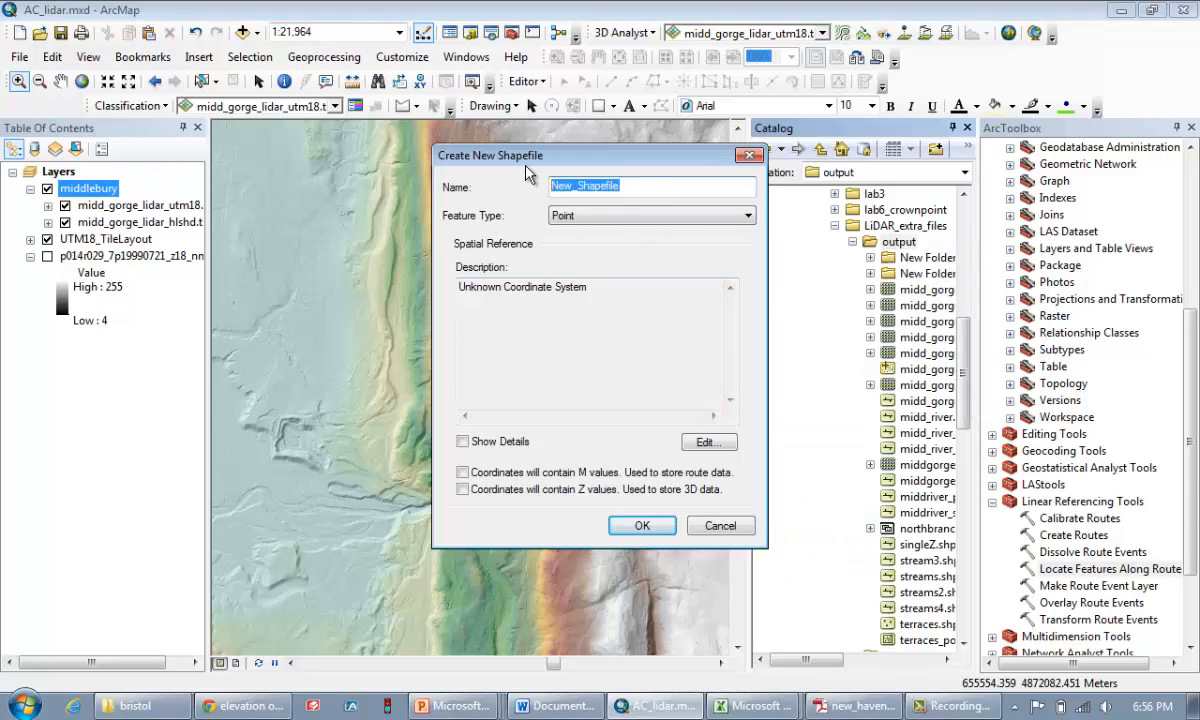
pyautogui.write('geomorph_')
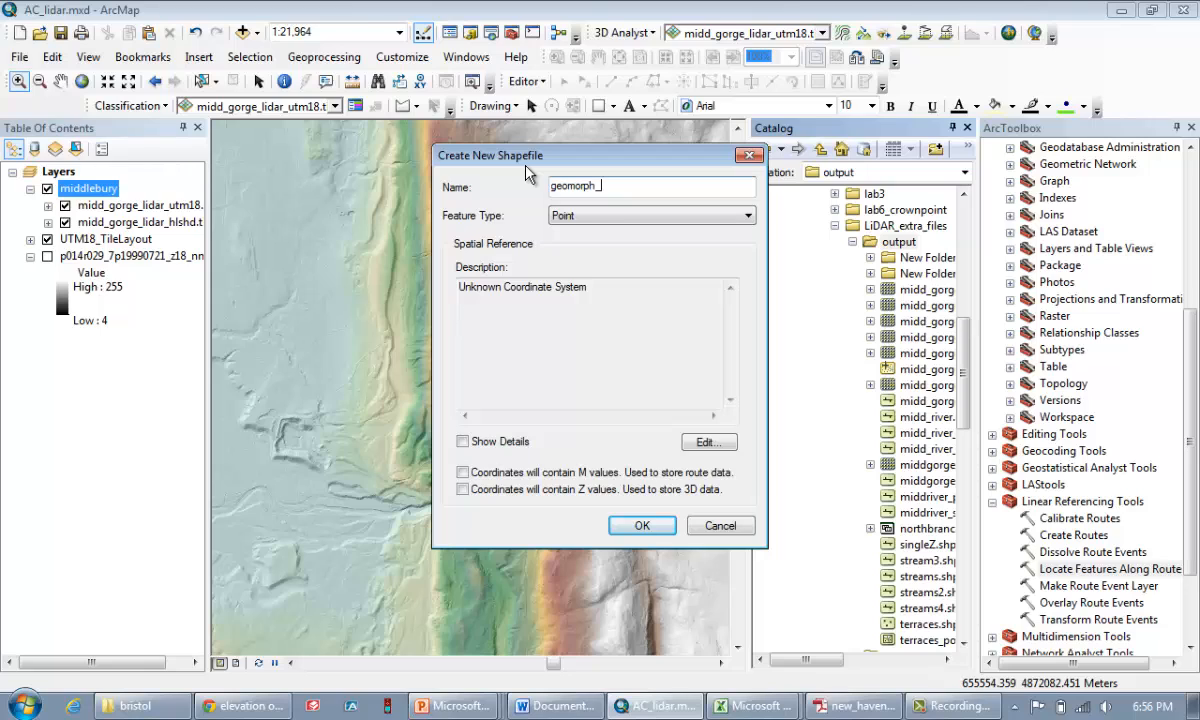
pyautogui.write('surfaces')
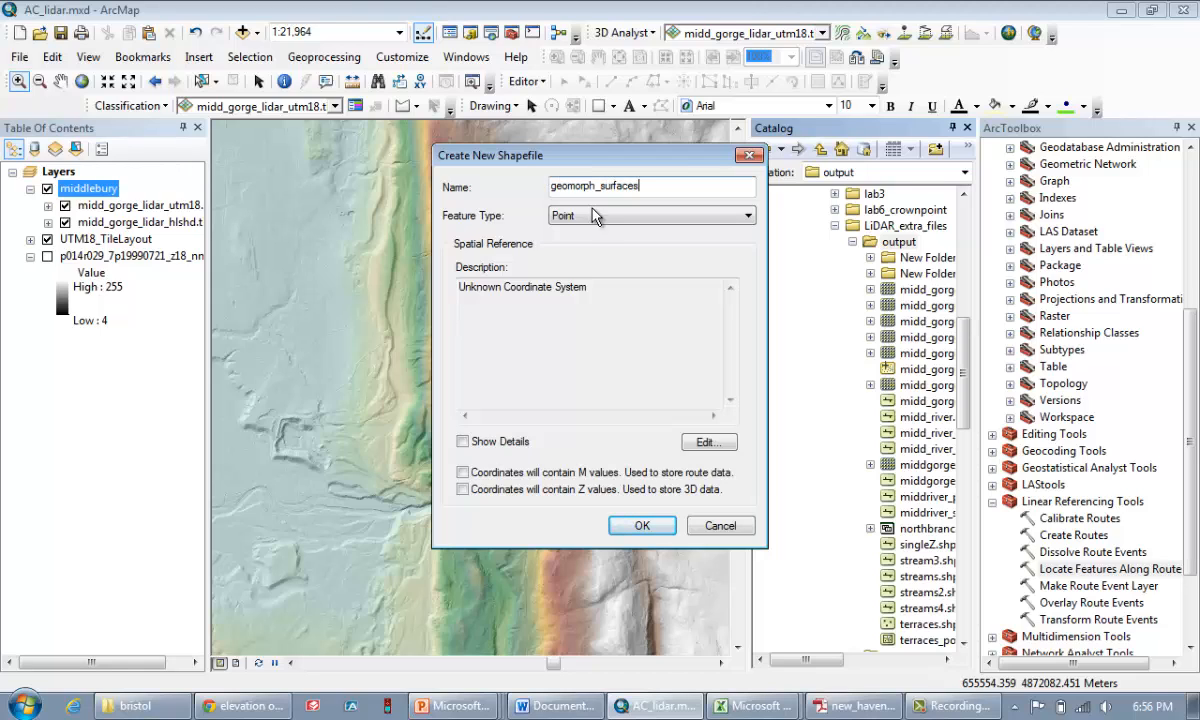
pyautogui.click(597, 215)
pyautogui.click(596, 257)
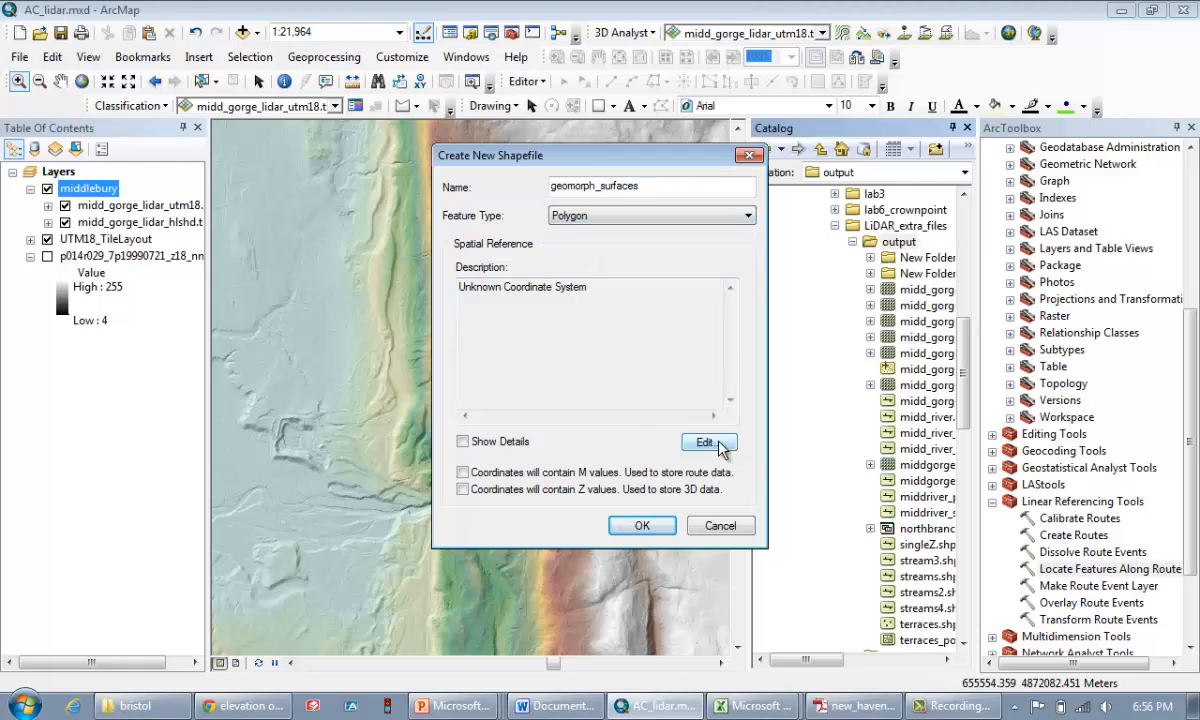
# Step: Import the new shapefile's coordinate system from midd_gorge_lidar.tif and create the shapefile
pyautogui.click(706, 442)
pyautogui.click(727, 164)
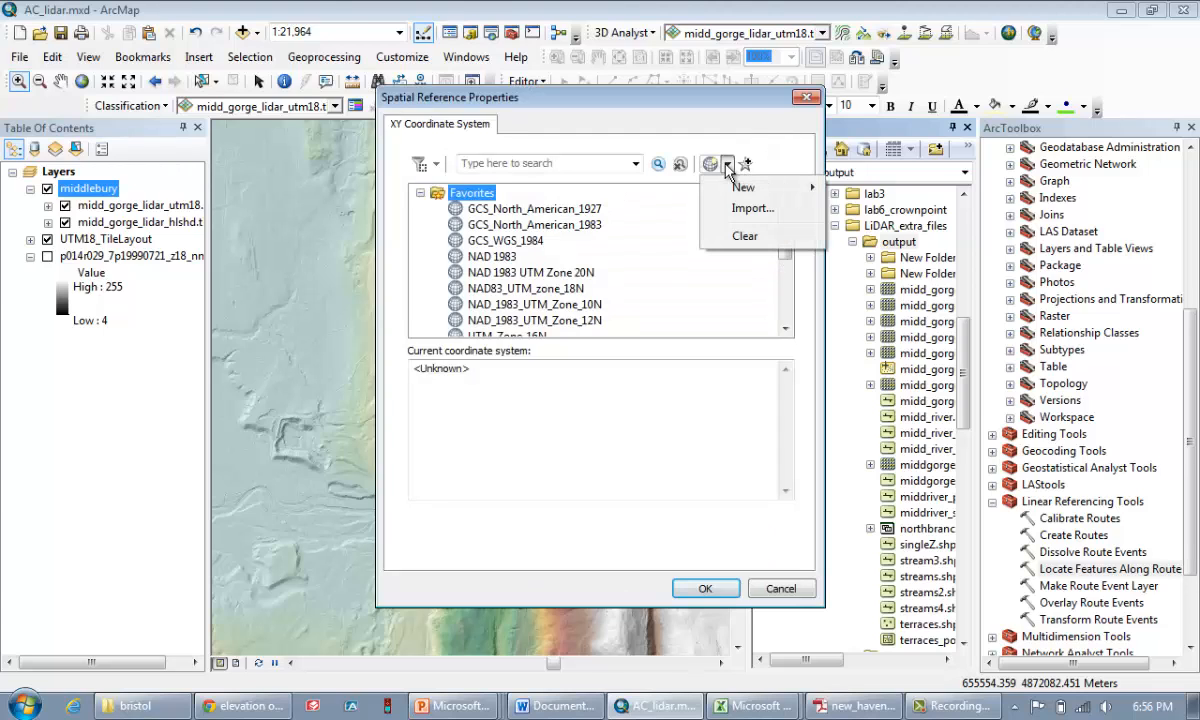
pyautogui.click(738, 209)
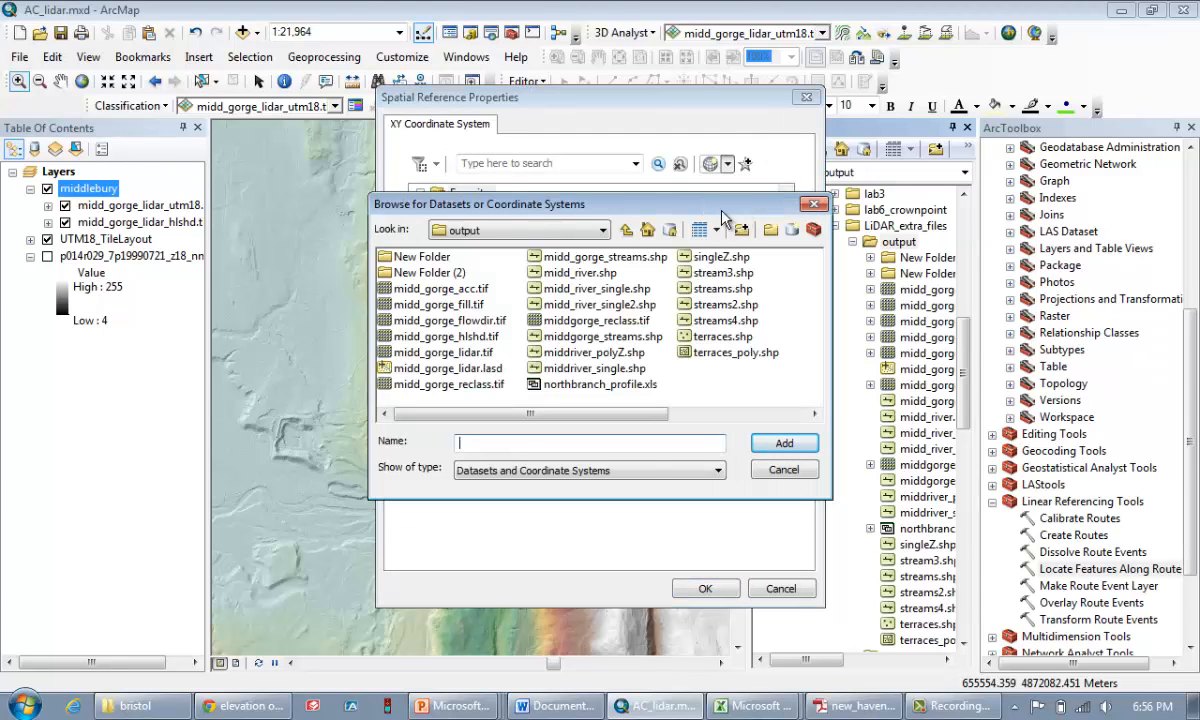
pyautogui.click(465, 352)
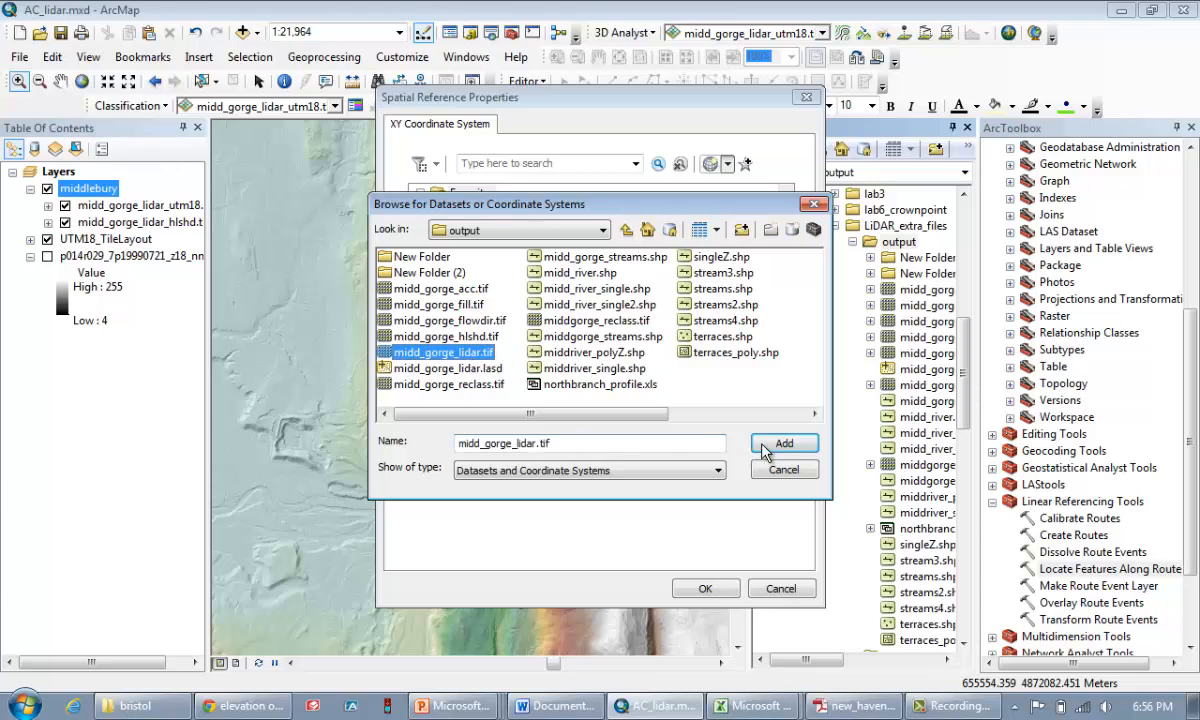
pyautogui.click(784, 443)
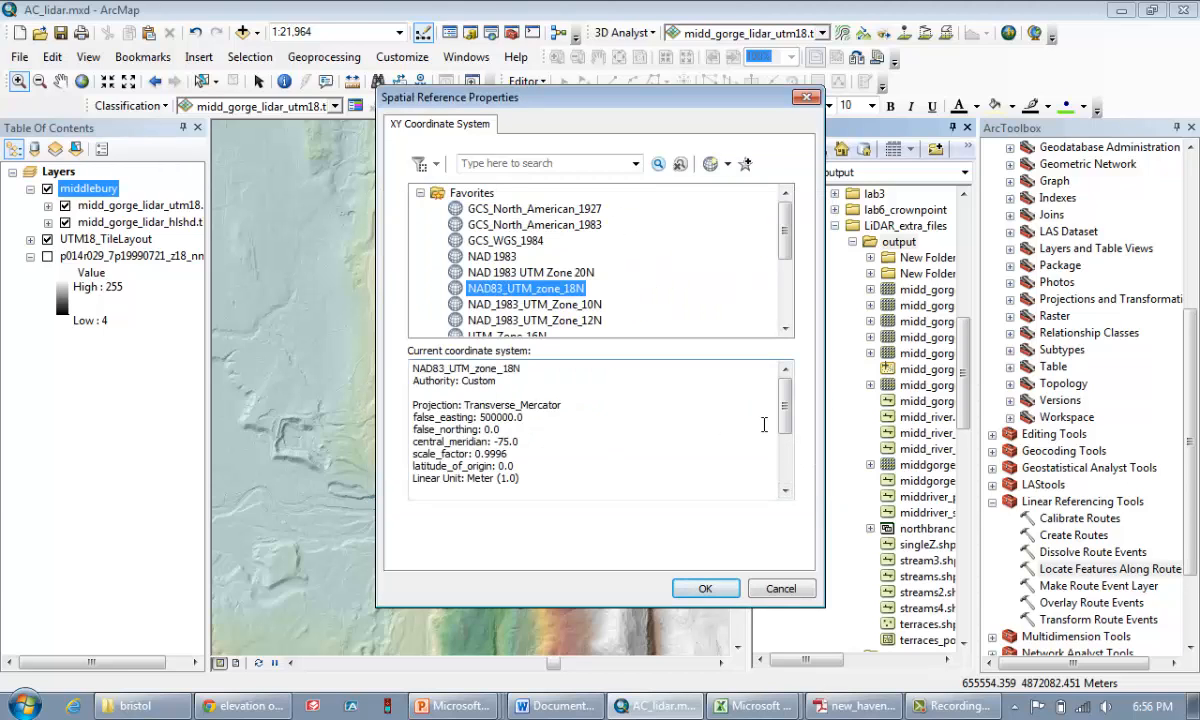
pyautogui.click(708, 589)
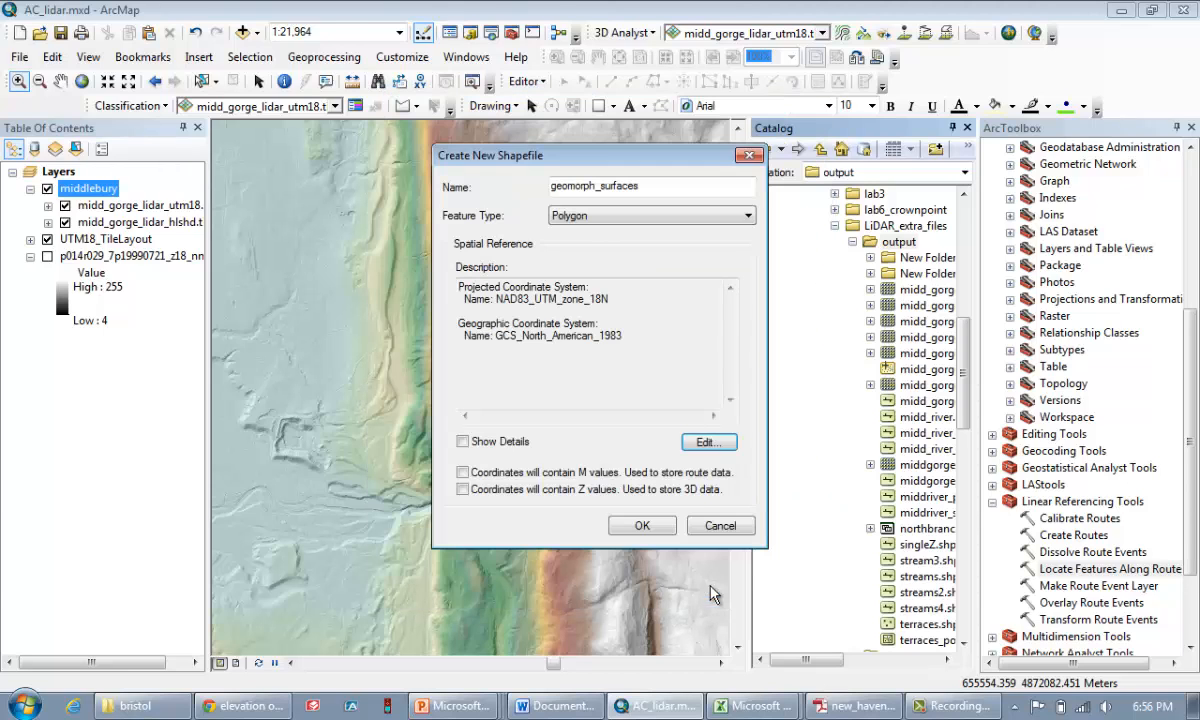
pyautogui.click(642, 526)
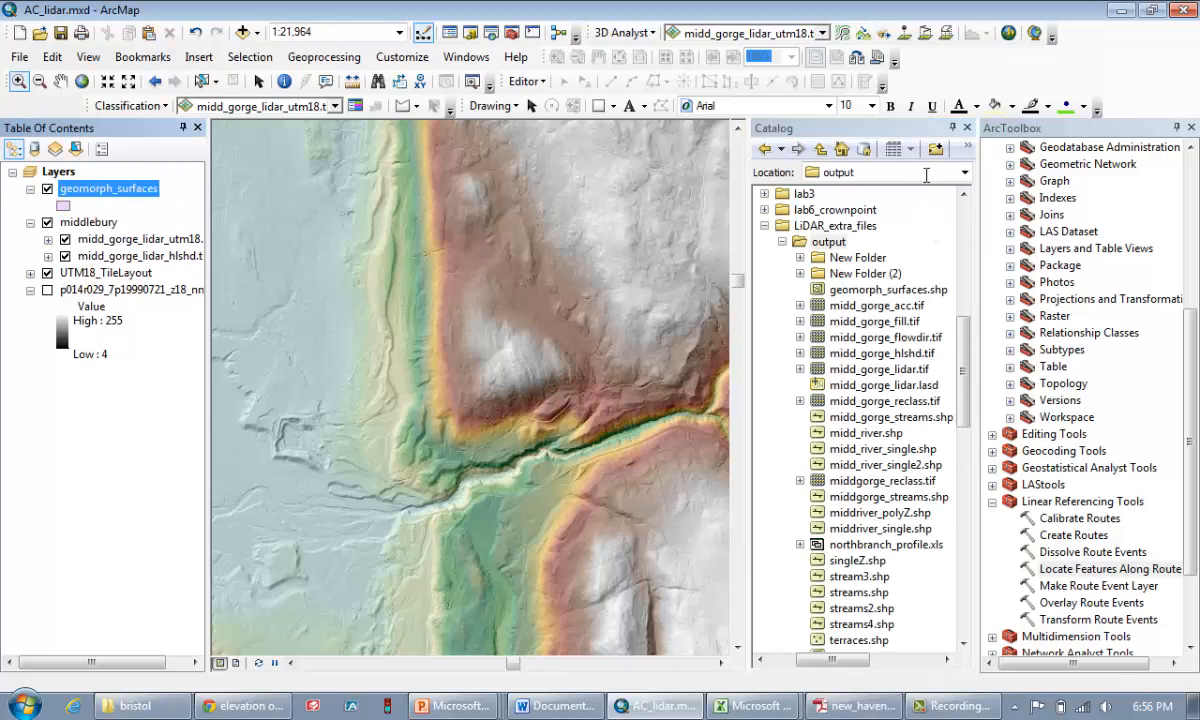
pyautogui.click(967, 129)
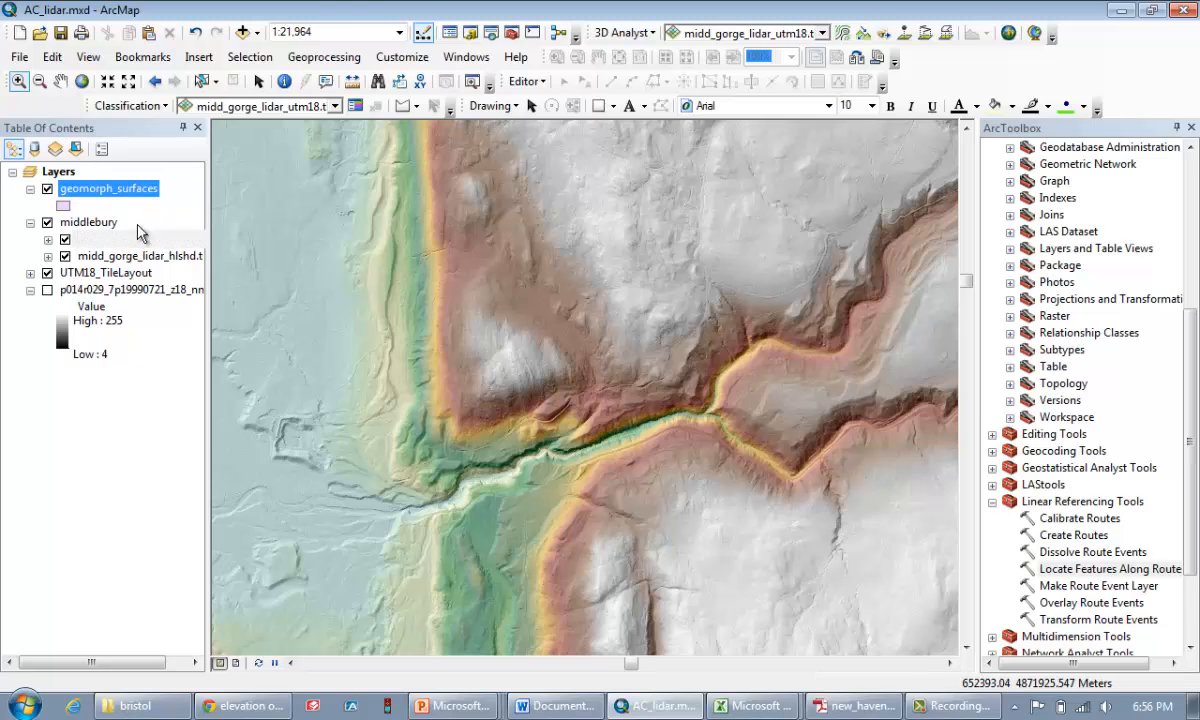
# Step: Symbolize the geomorph_surfaces layer with no fill color and a red outline
pyautogui.click(63, 205)
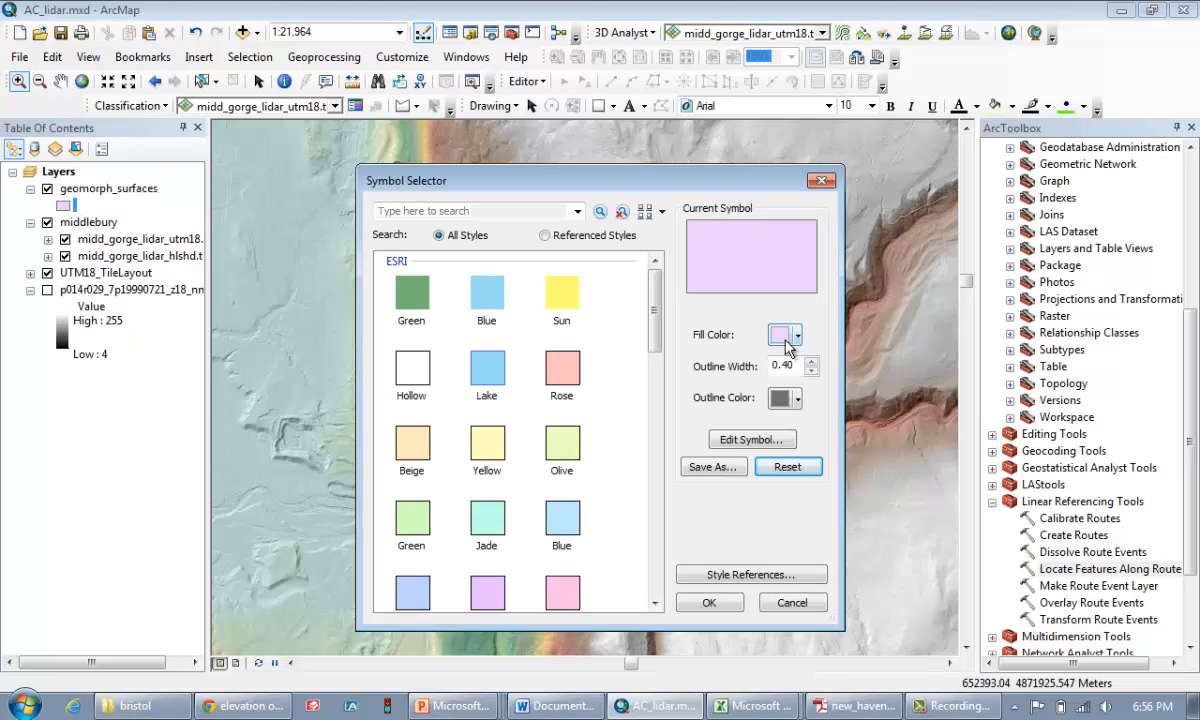
pyautogui.click(787, 340)
pyautogui.click(790, 354)
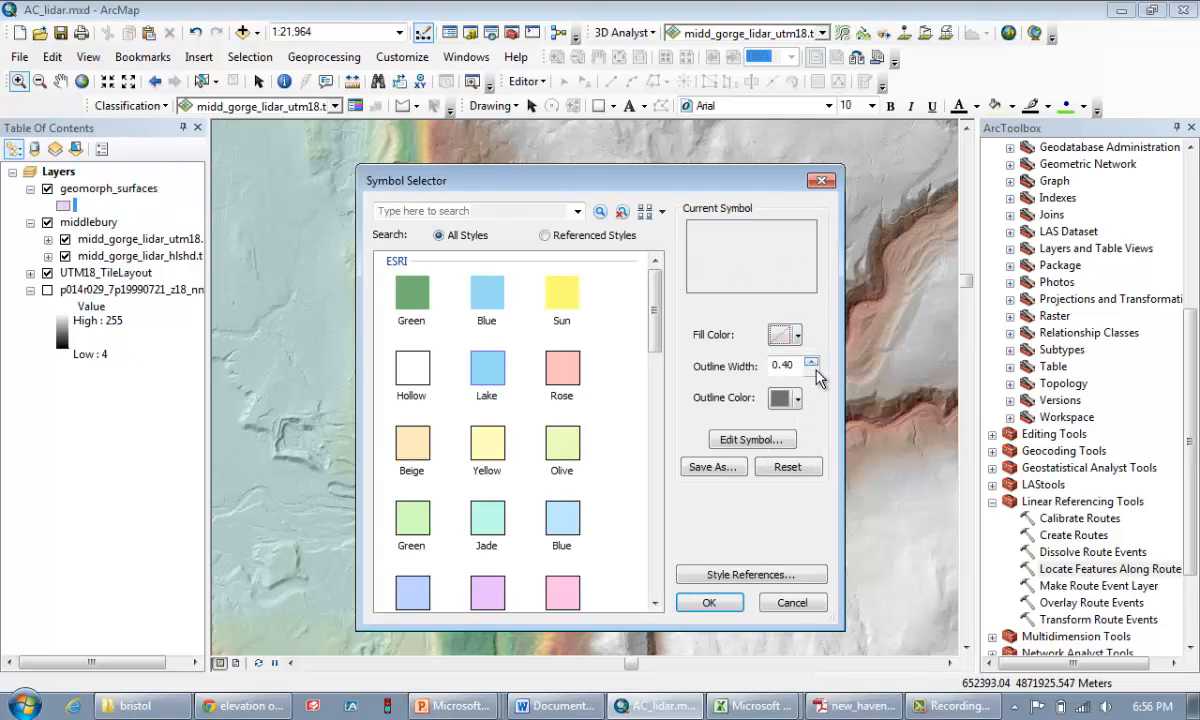
pyautogui.click(797, 399)
pyautogui.click(796, 496)
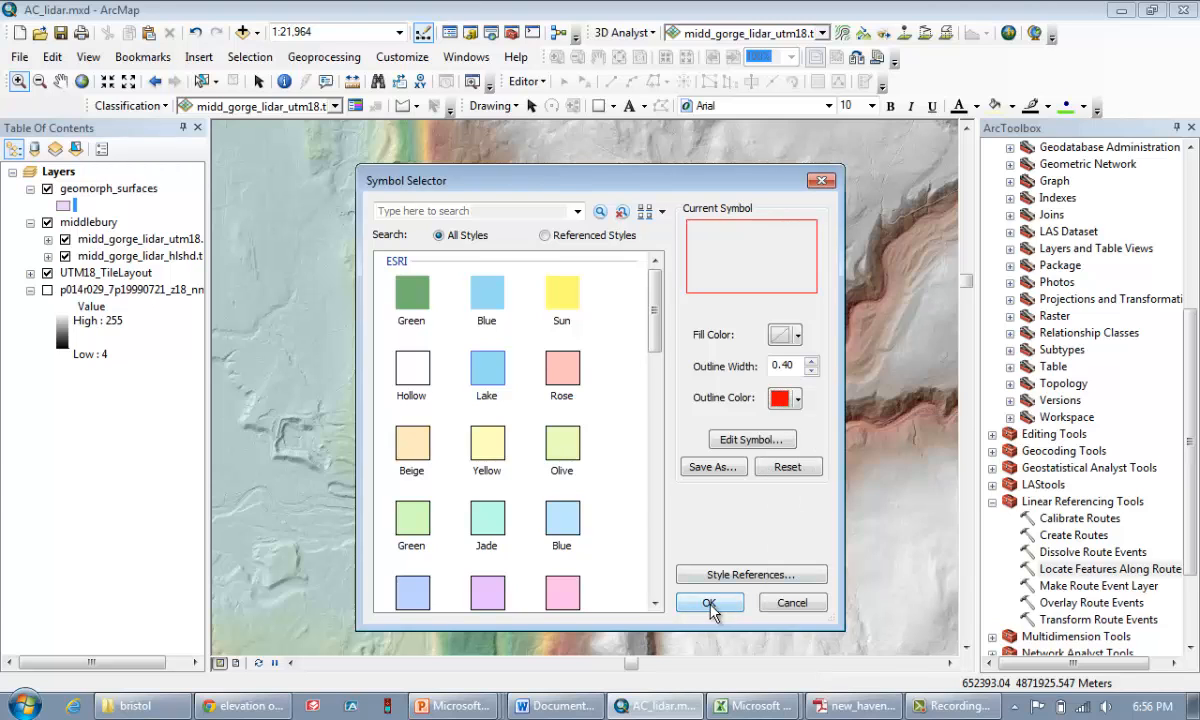
pyautogui.click(709, 604)
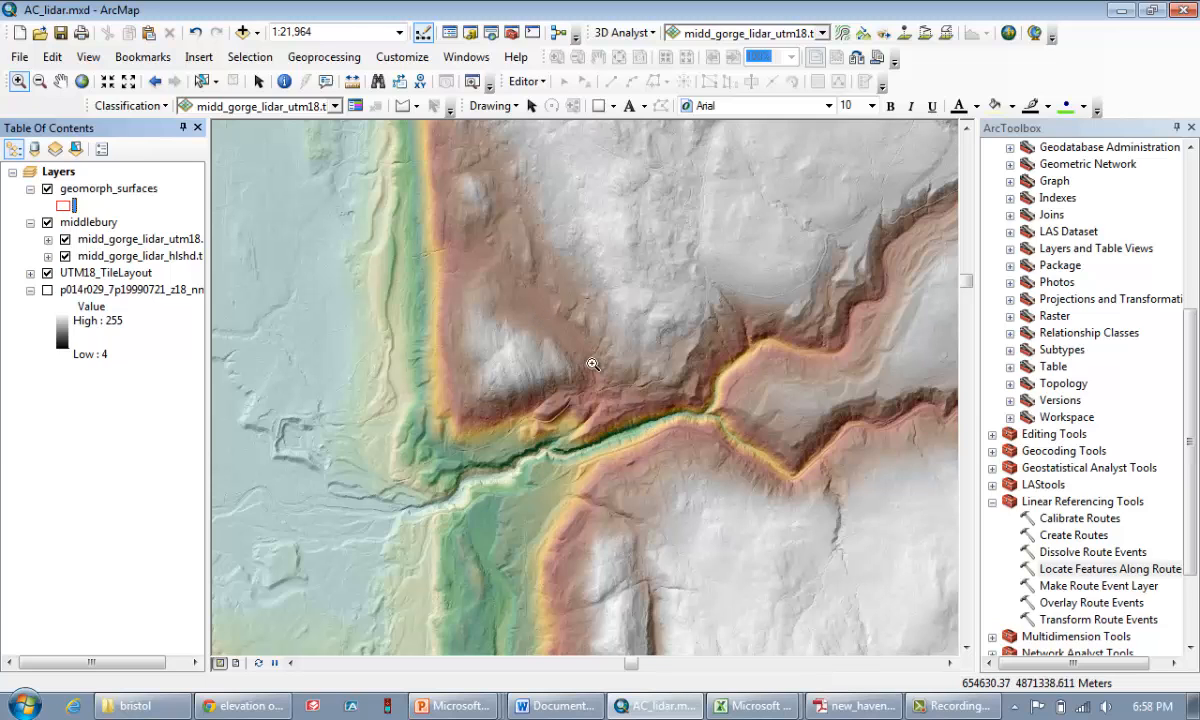
# Step: Start an edit session on the geomorph_surfaces layer, continuing past the spatial reference warning
pyautogui.moveTo(567, 299); pyautogui.dragTo(811, 530)
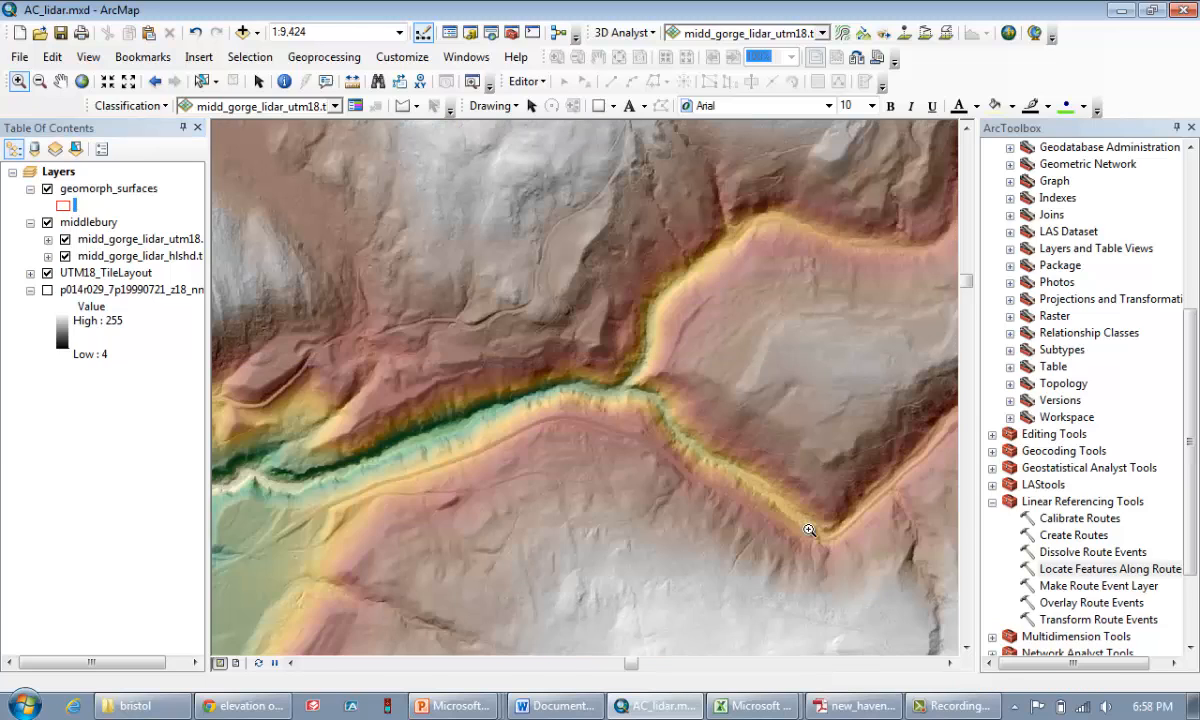
pyautogui.moveTo(470, 191); pyautogui.dragTo(785, 517)
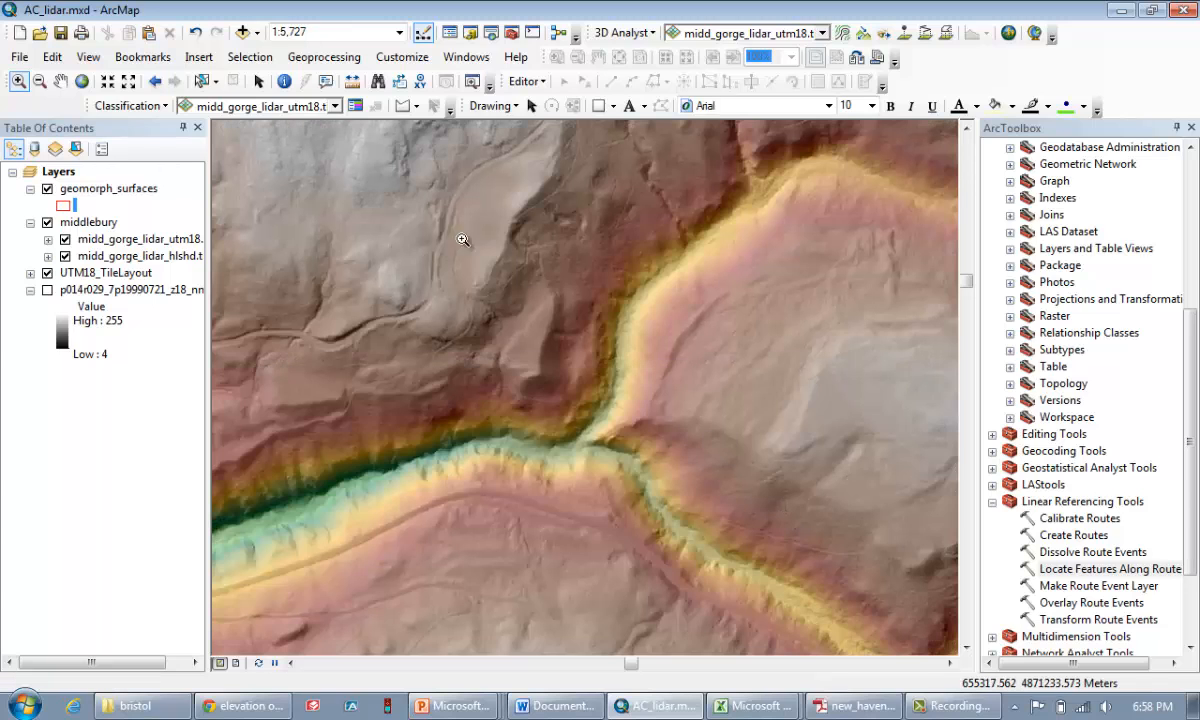
pyautogui.moveTo(341, 191)
pyautogui.mouseDown()
pyautogui.moveTo(777, 420)
pyautogui.moveTo(850, 590)
pyautogui.mouseUp()
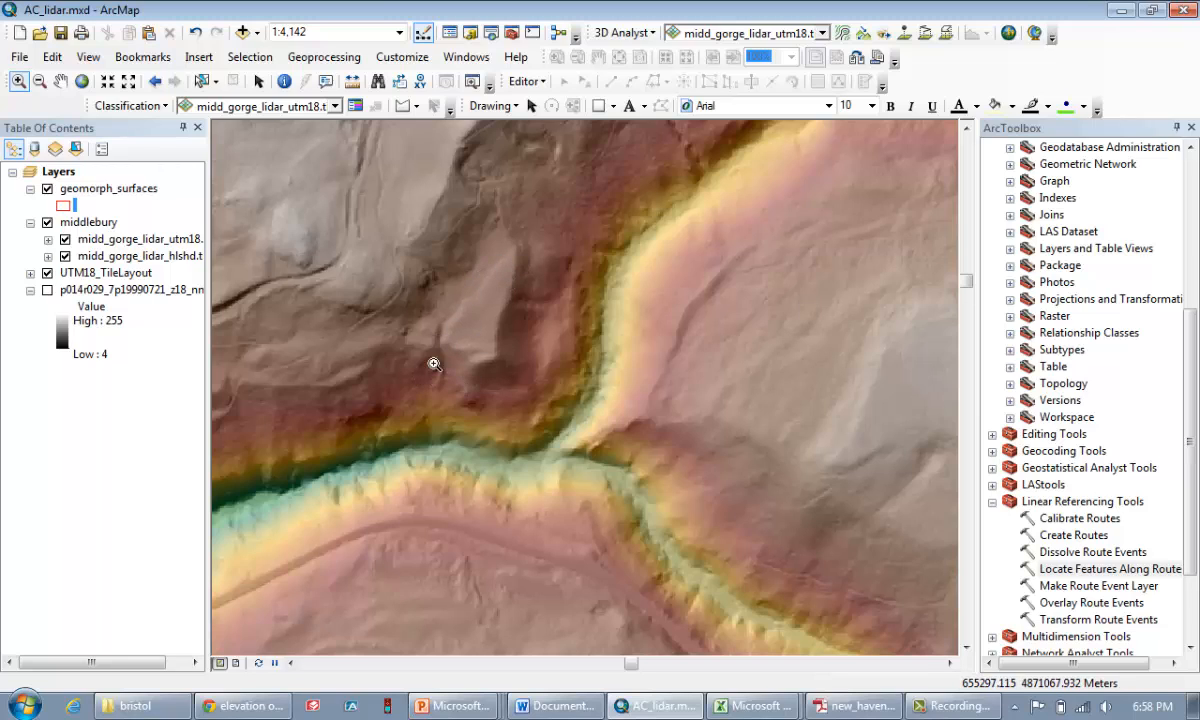
pyautogui.click(526, 81)
pyautogui.click(556, 104)
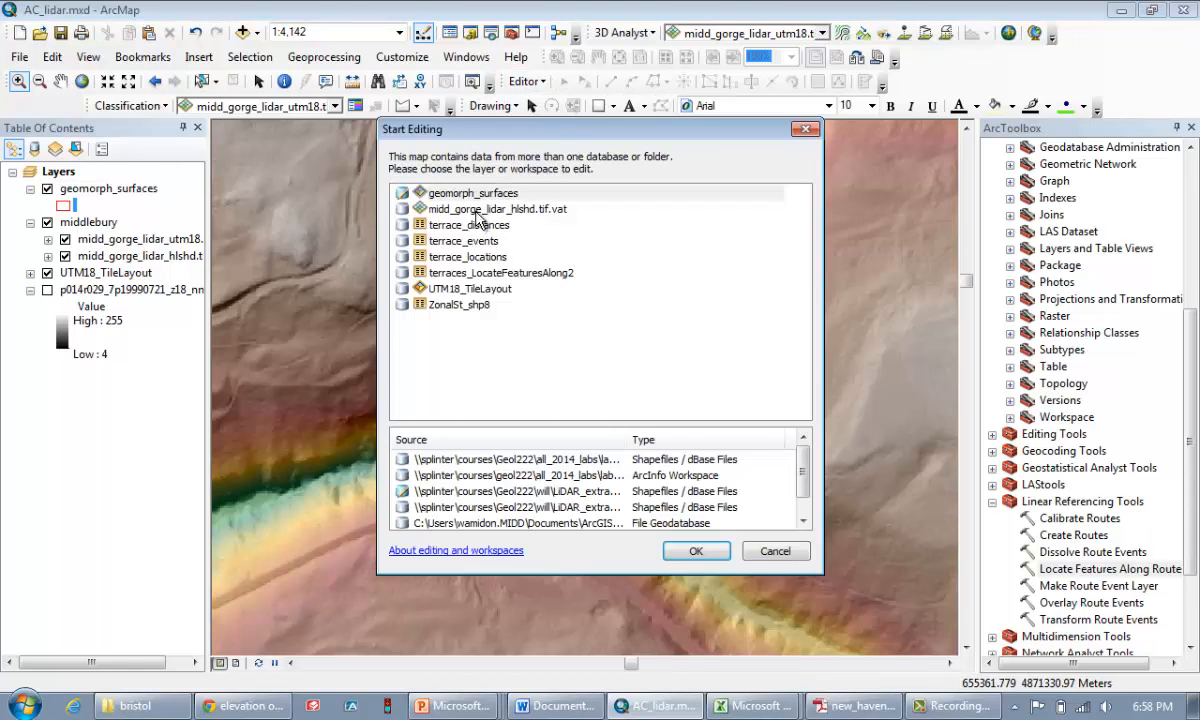
pyautogui.click(447, 191)
pyautogui.click(684, 544)
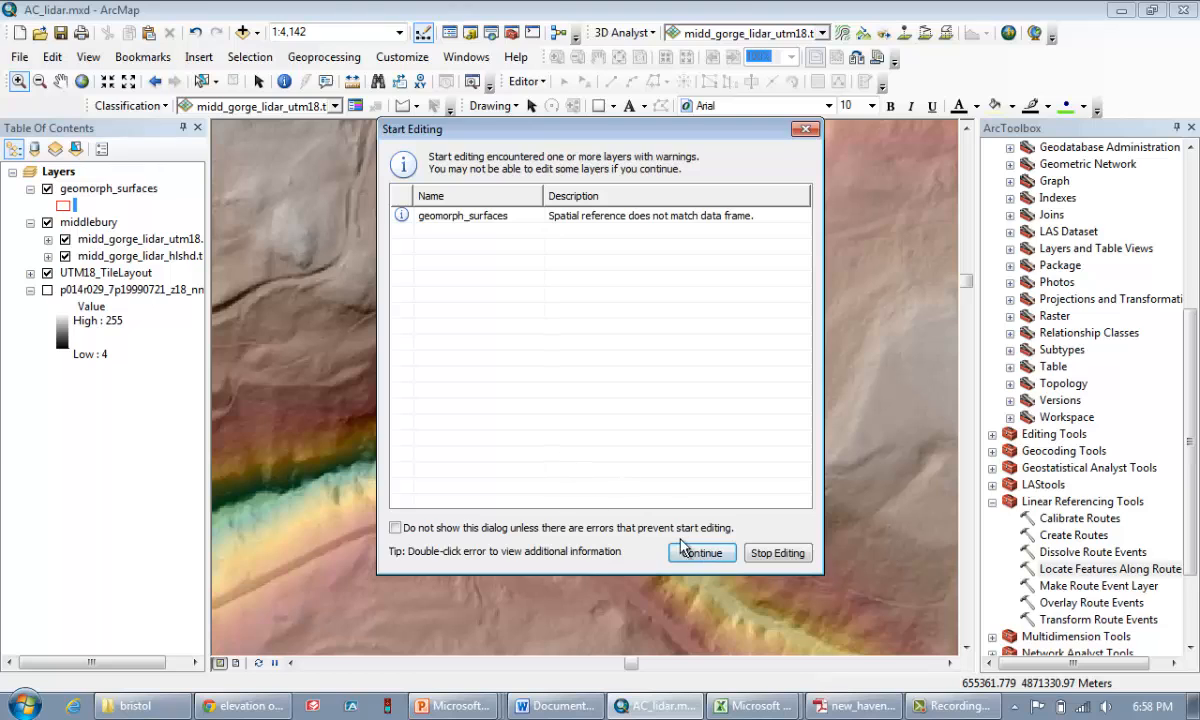
pyautogui.click(694, 553)
# Step: Open the Create Features window and choose the geomorph_surfaces template with the Polygon construction tool
pyautogui.click(533, 84)
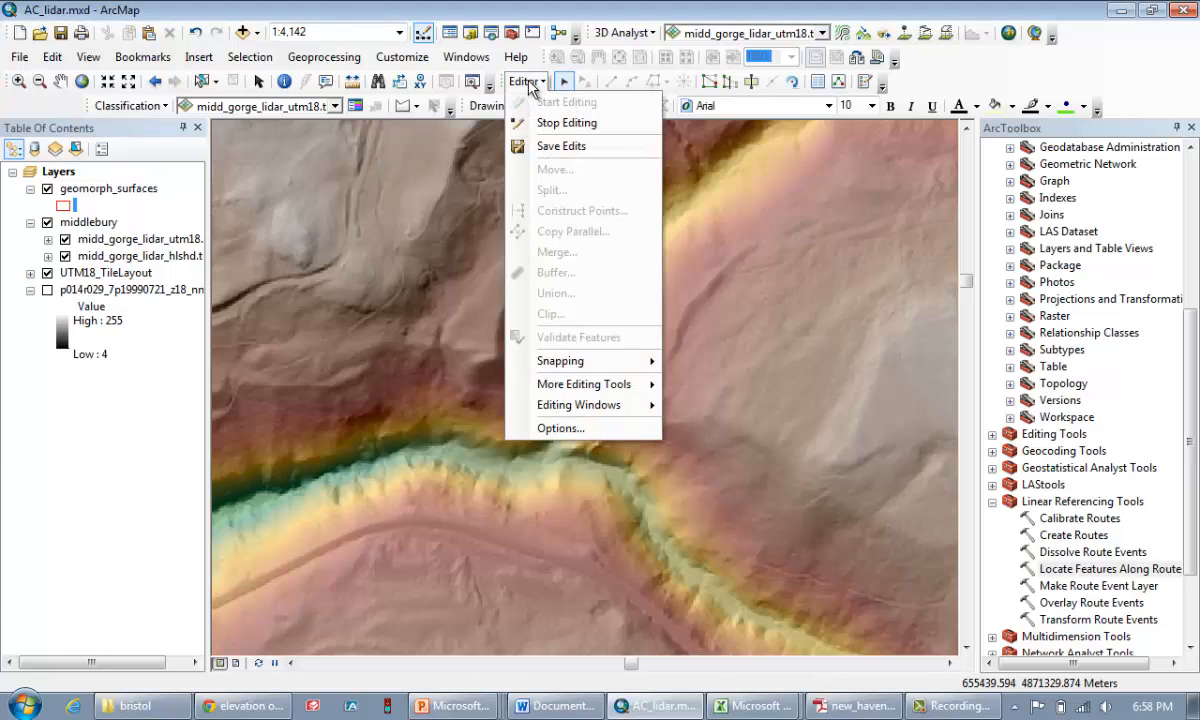
pyautogui.moveTo(552, 403)
pyautogui.click(704, 407)
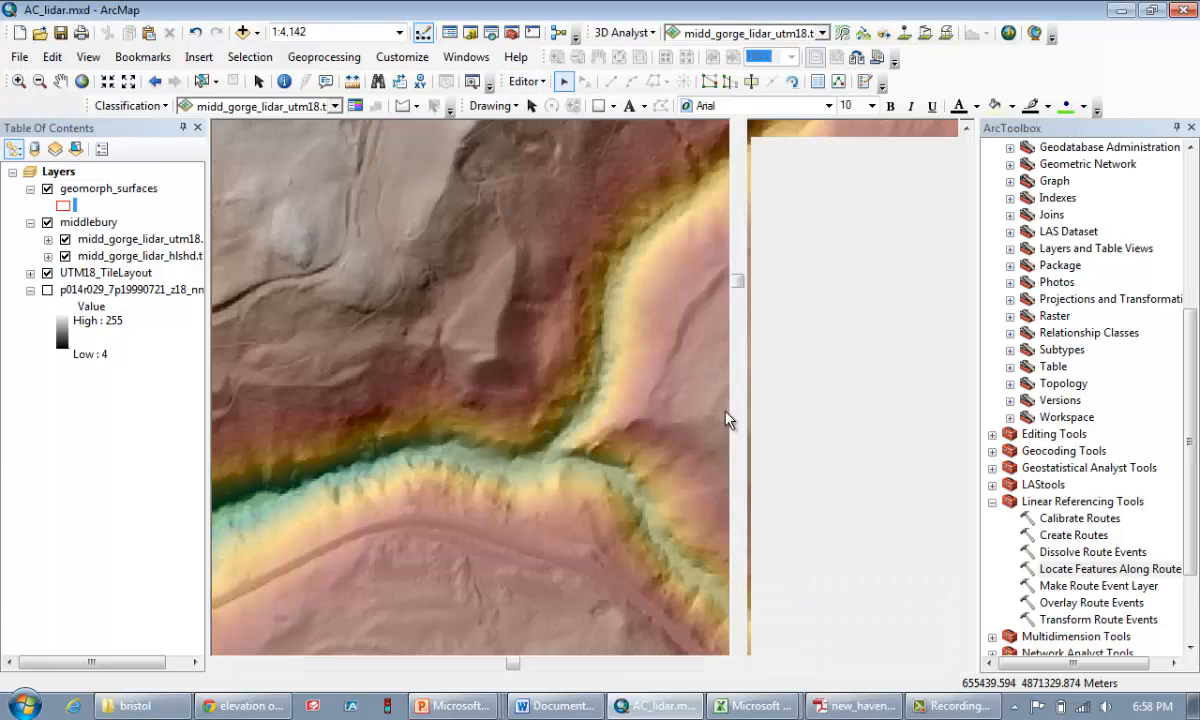
pyautogui.click(785, 190)
pyautogui.click(805, 622)
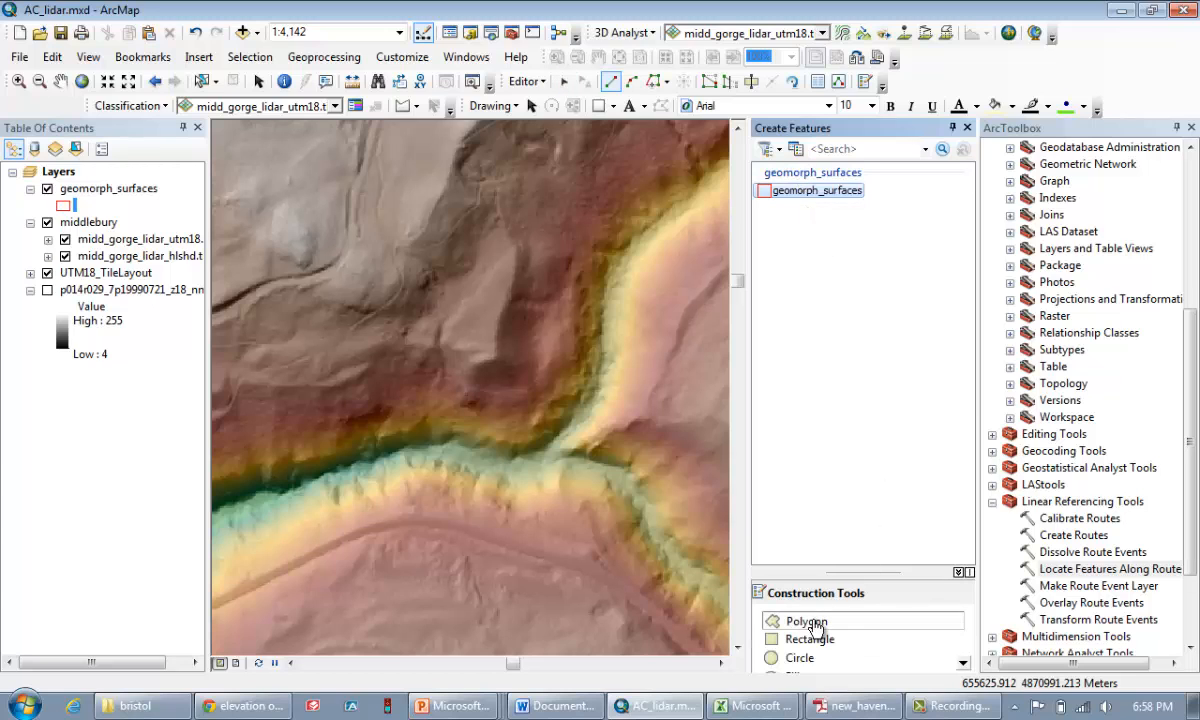
# Step: Digitize the large wedge-shaped flat surface north of the gorge bend as a polygon about 300 m in perimeter, tracing its edges
pyautogui.click(18, 81)
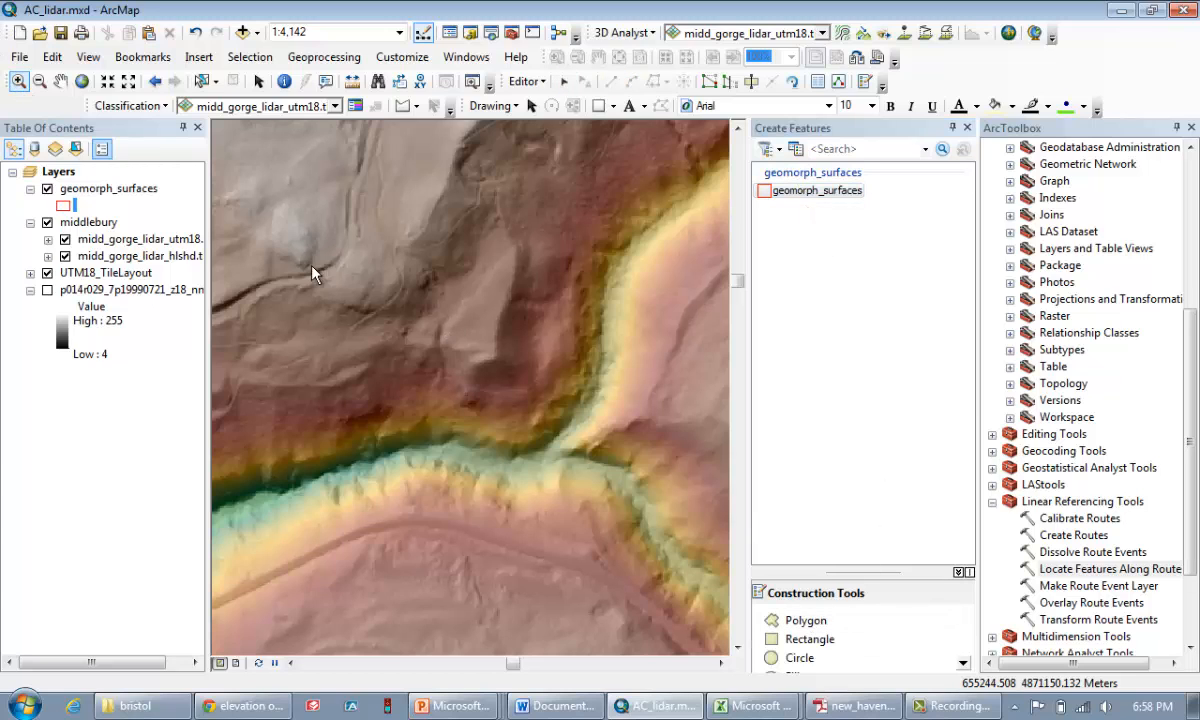
pyautogui.moveTo(329, 163); pyautogui.dragTo(617, 438)
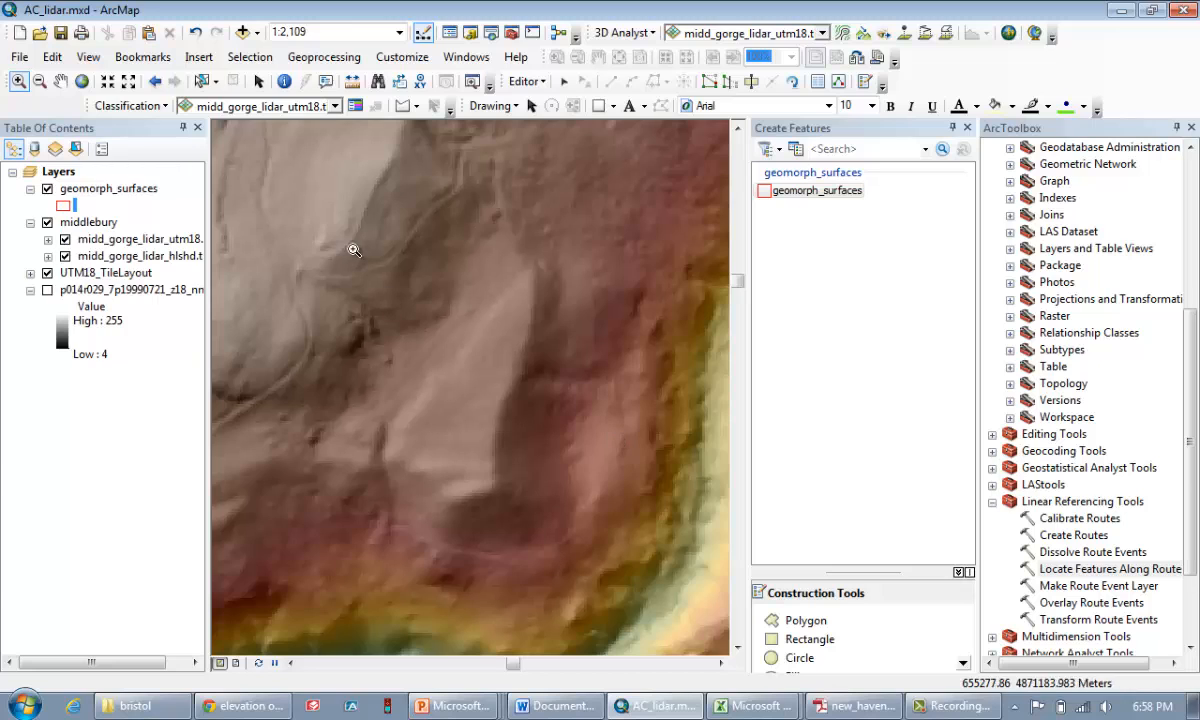
pyautogui.moveTo(248, 161); pyautogui.dragTo(601, 557)
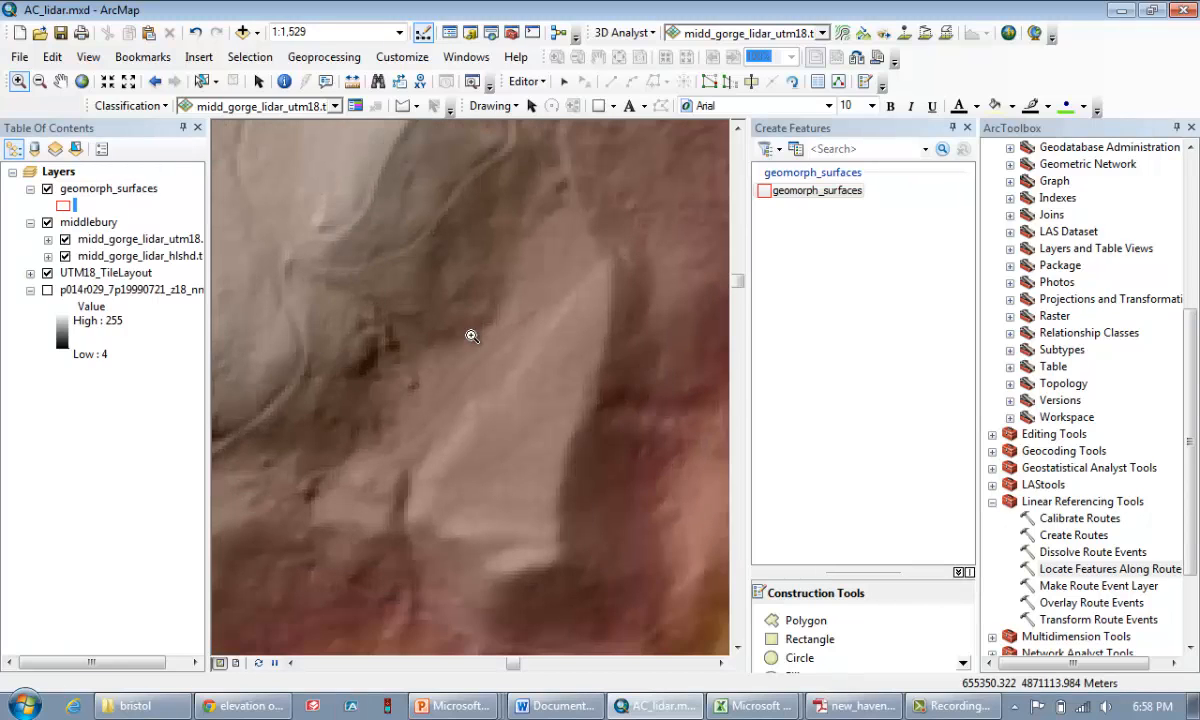
pyautogui.click(816, 623)
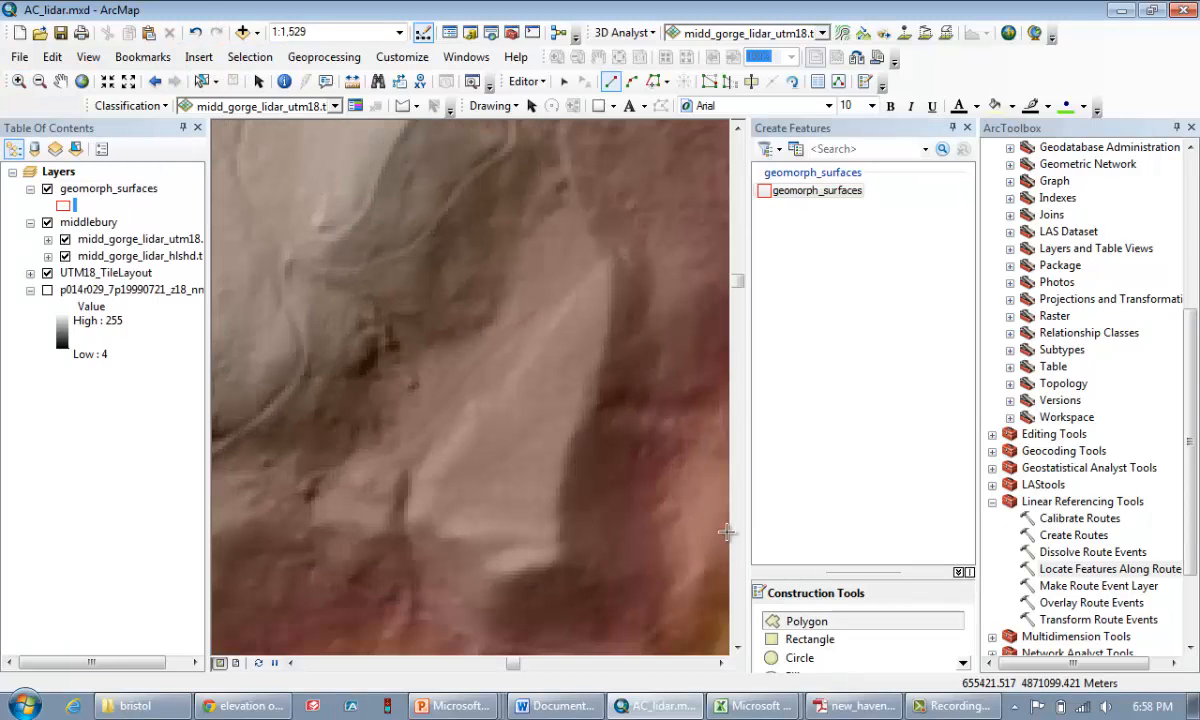
pyautogui.click(555, 490)
pyautogui.click(555, 453)
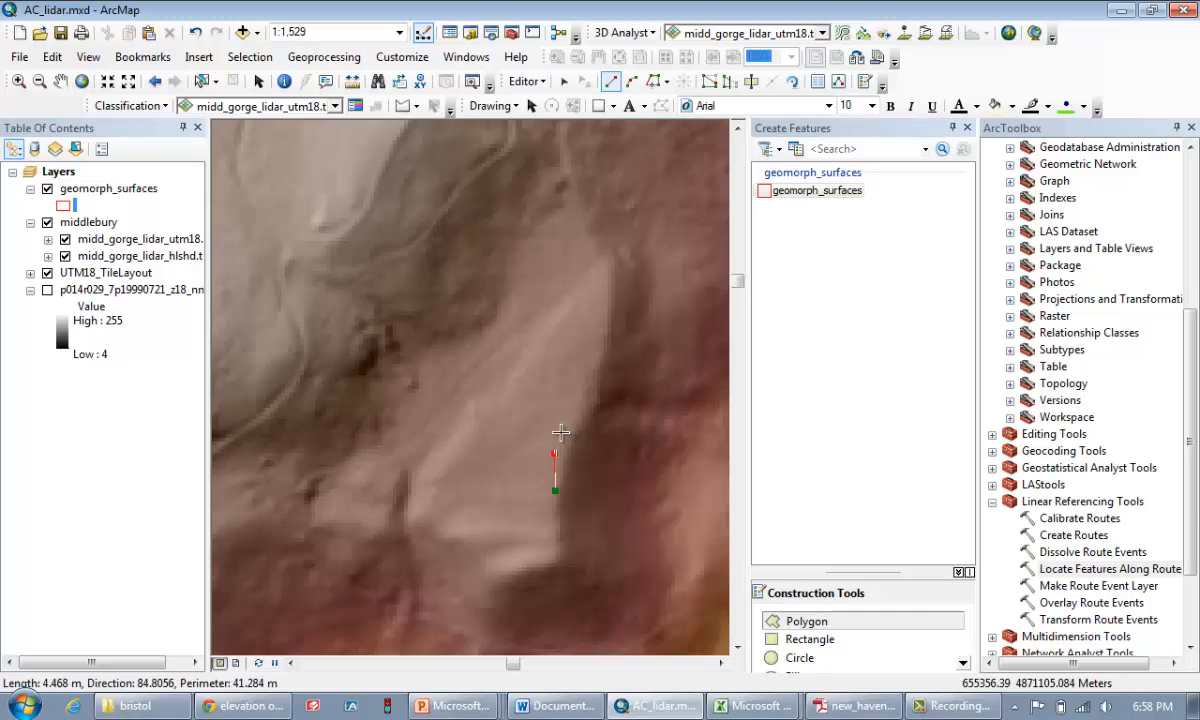
pyautogui.click(571, 423)
pyautogui.click(585, 398)
pyautogui.click(594, 368)
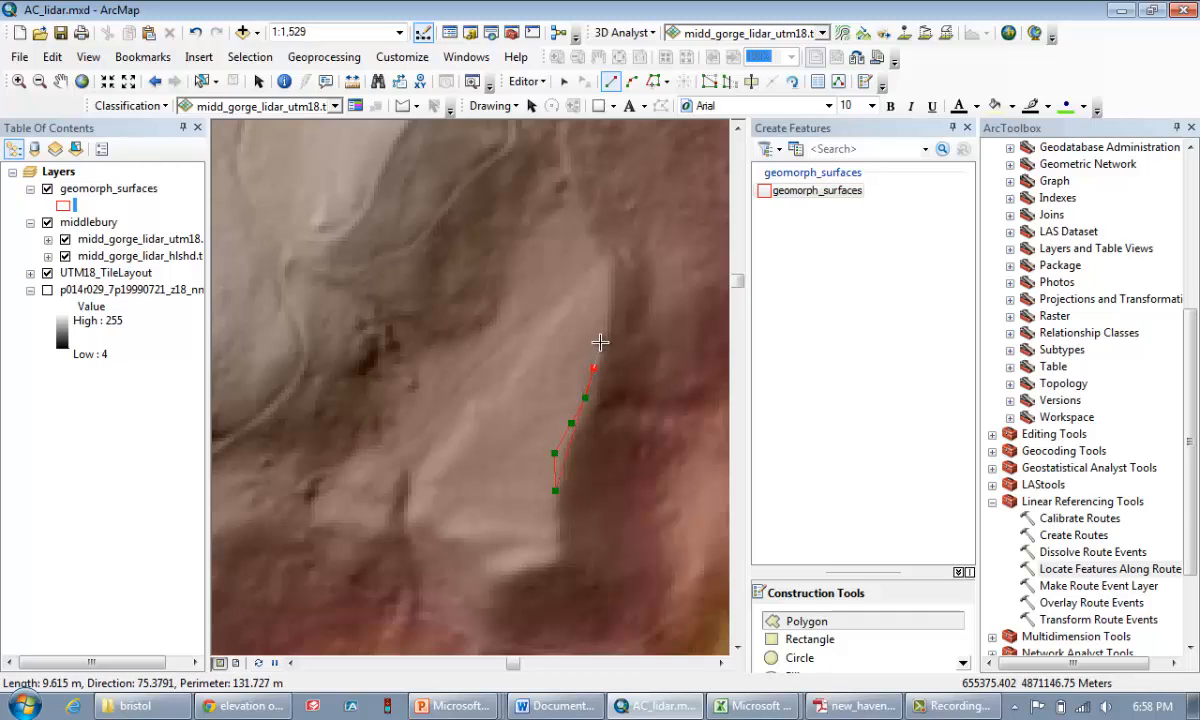
pyautogui.click(600, 340)
pyautogui.click(608, 296)
pyautogui.click(608, 275)
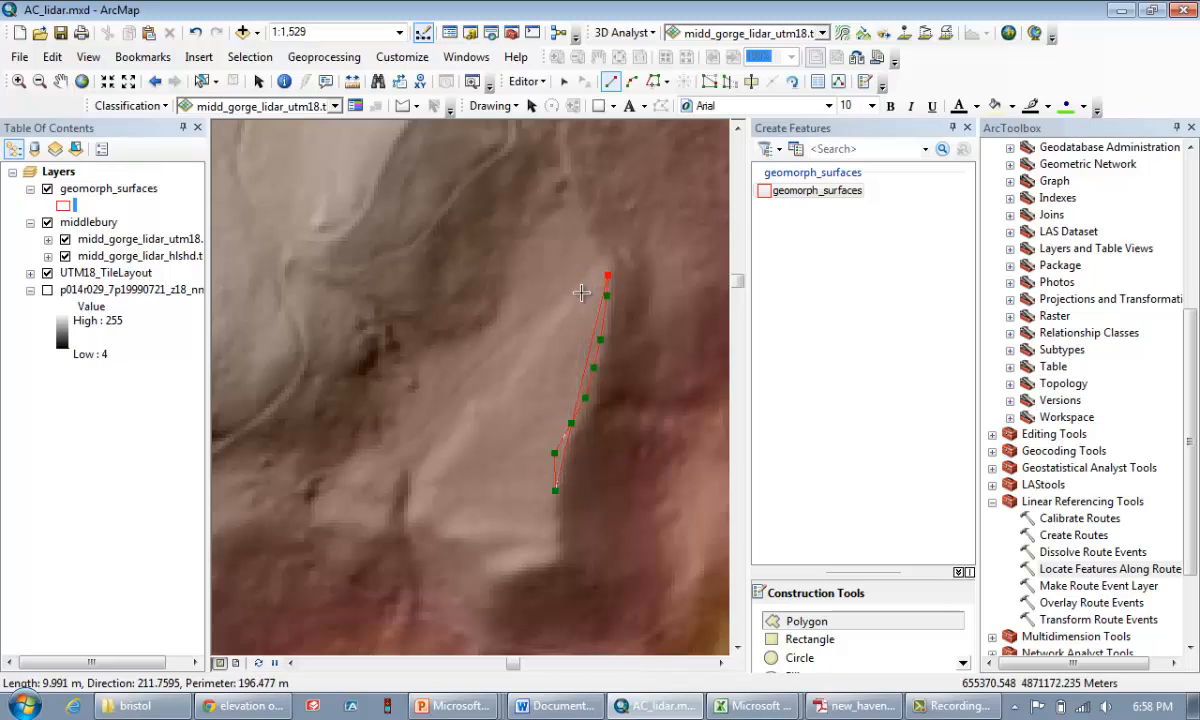
pyautogui.click(573, 306)
pyautogui.click(529, 374)
pyautogui.click(495, 410)
pyautogui.click(457, 442)
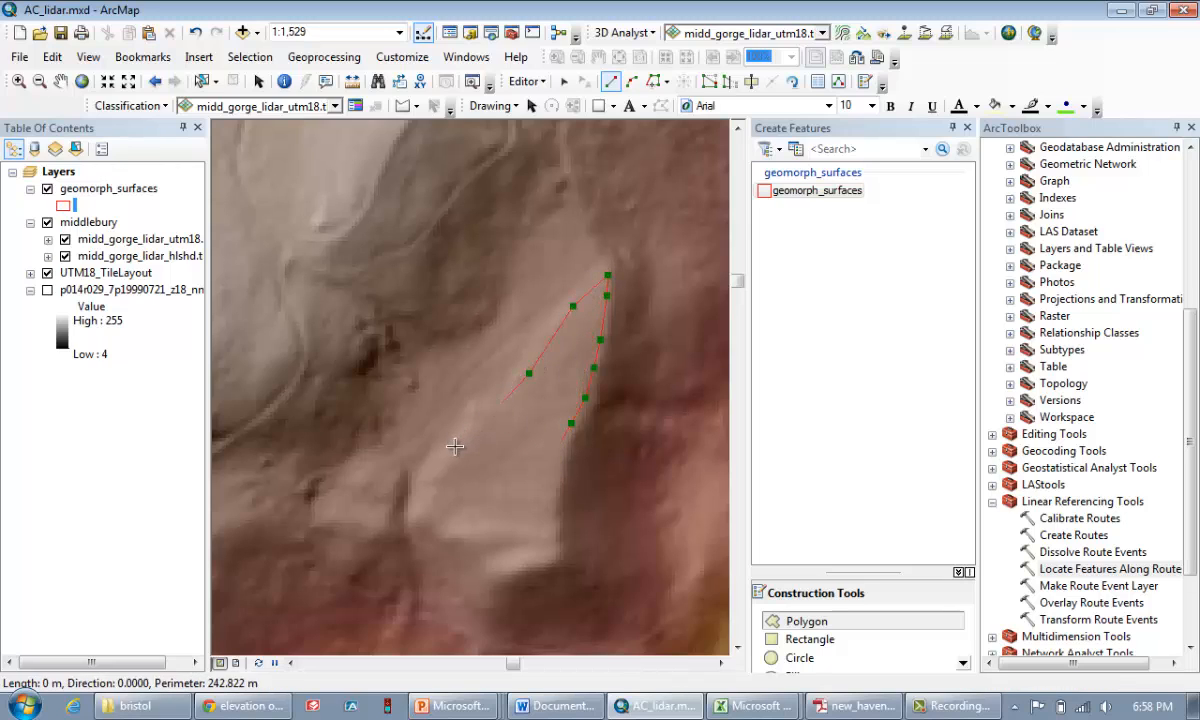
pyautogui.click(432, 480)
pyautogui.click(421, 499)
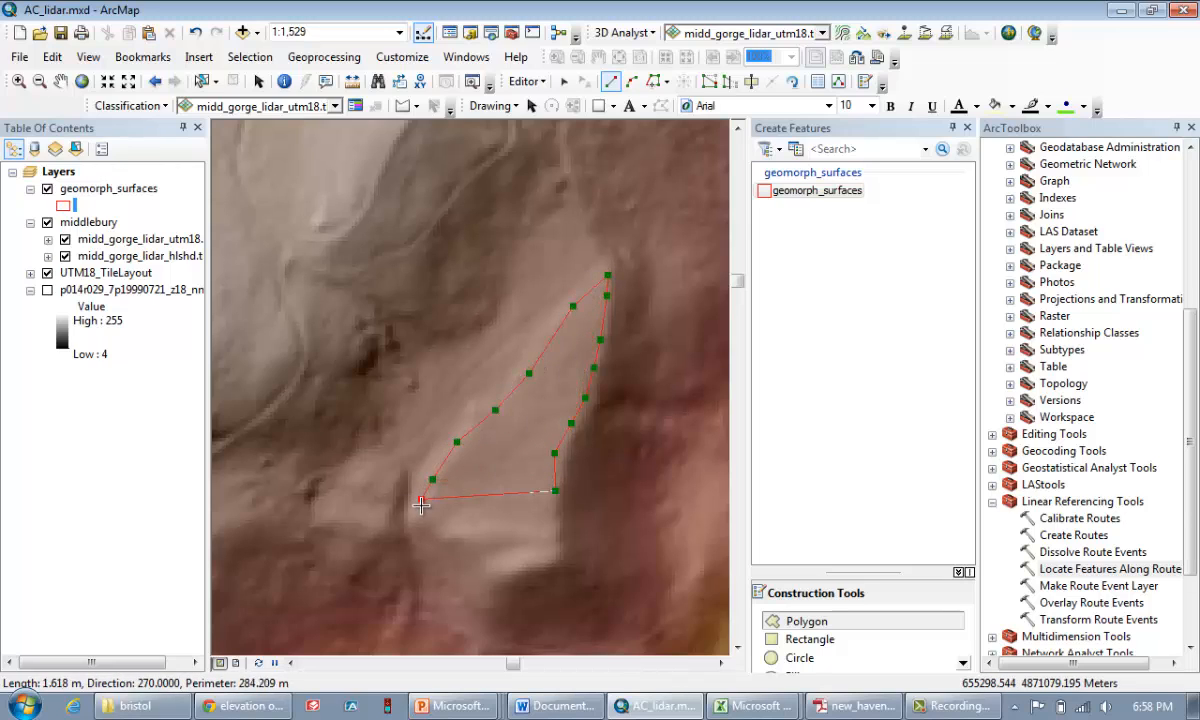
pyautogui.click(421, 511)
pyautogui.click(432, 517)
pyautogui.click(447, 523)
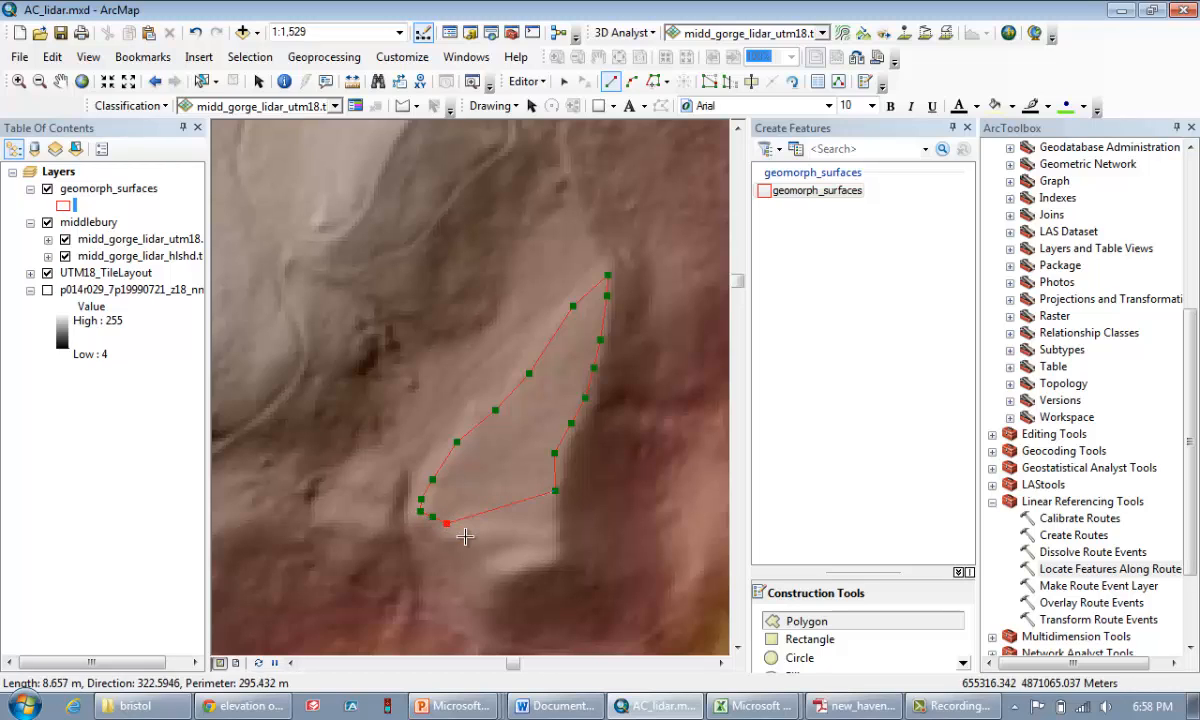
pyautogui.click(467, 540)
pyautogui.click(494, 554)
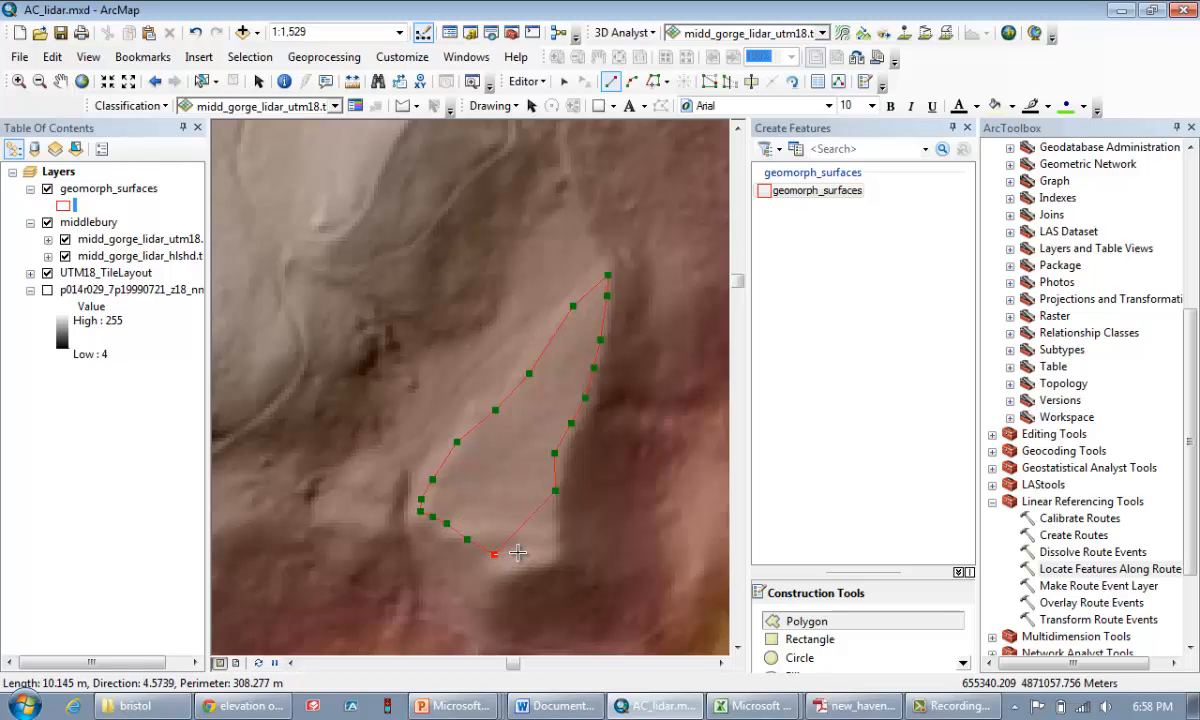
pyautogui.hotkey('ctrl', 'z')
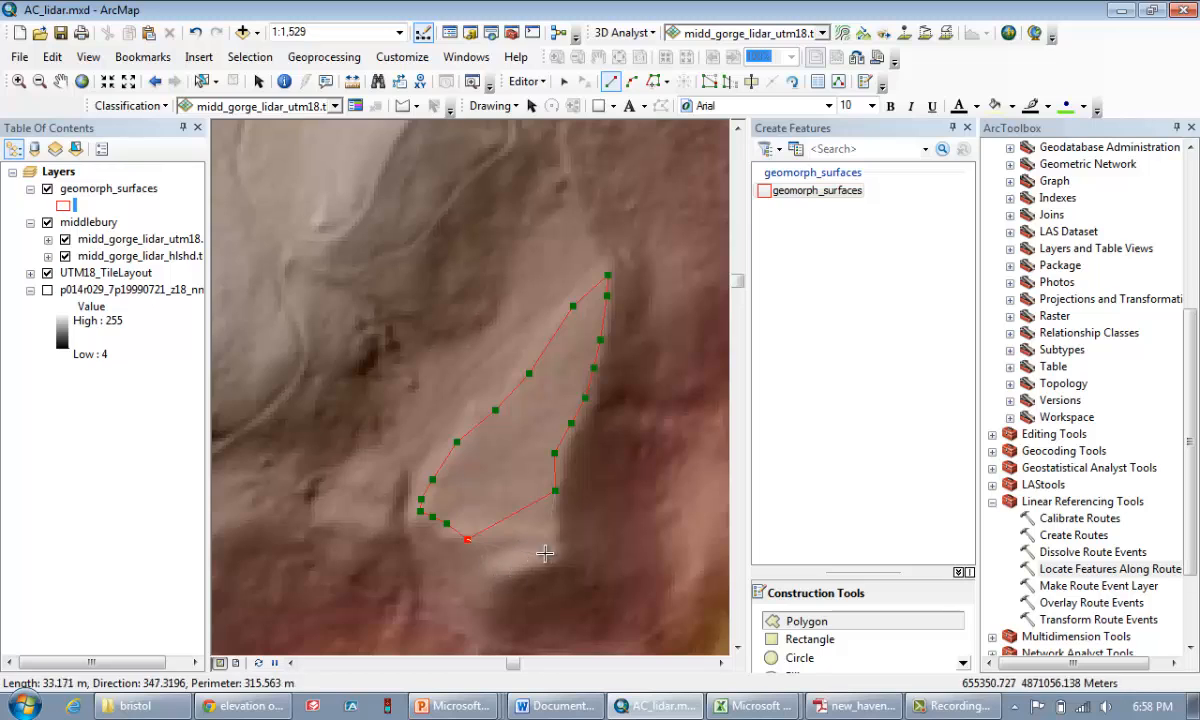
pyautogui.click(495, 535)
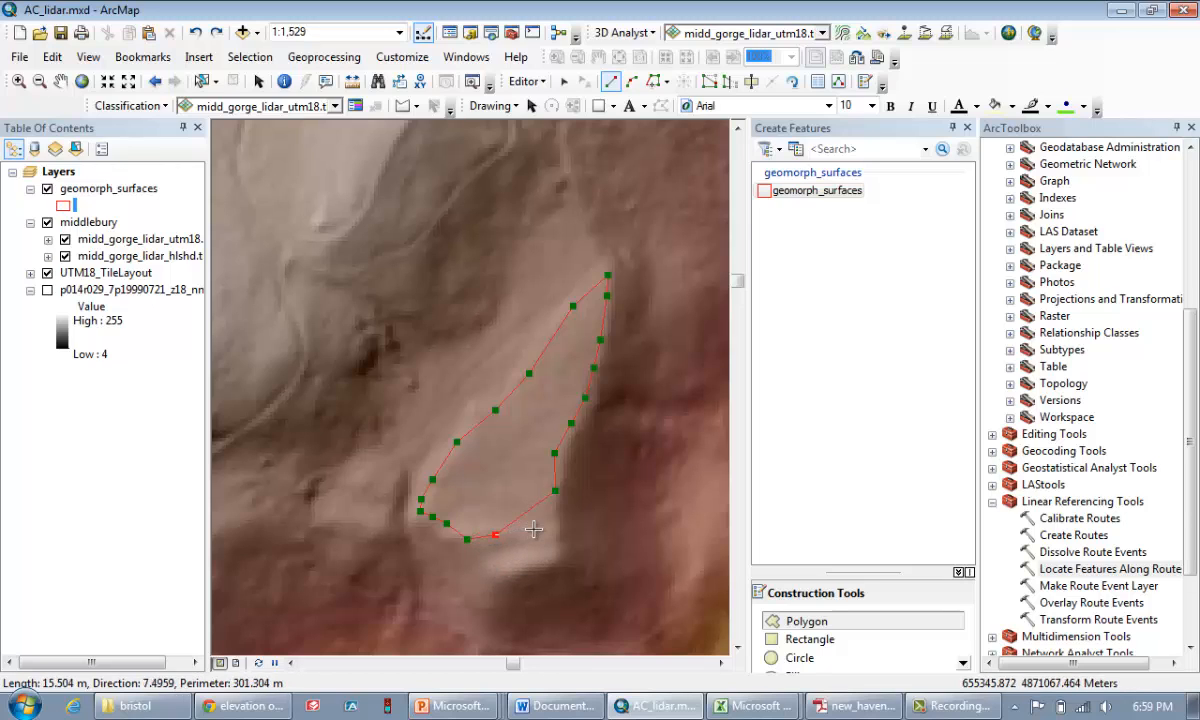
pyautogui.click(535, 528)
pyautogui.click(550, 511)
pyautogui.doubleClick(550, 508)
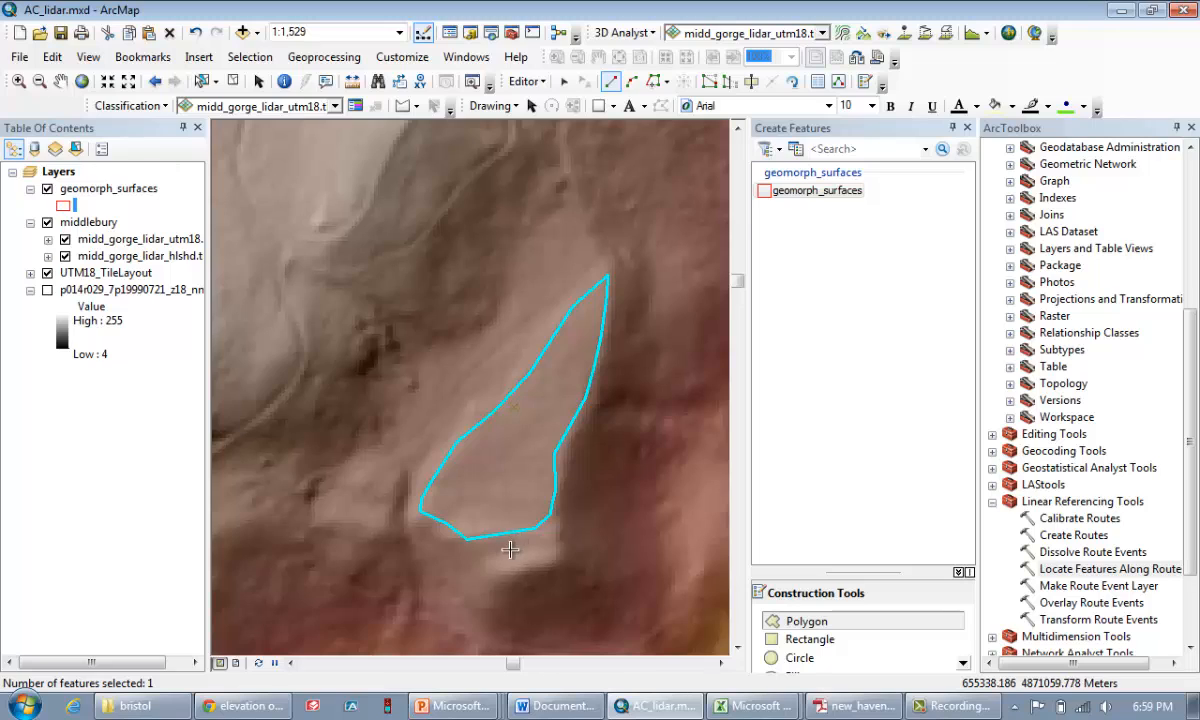
# Step: Digitize the small flat bench just south of the wedge-shaped surface as a polygon about 56 m in perimeter
pyautogui.click(506, 552)
pyautogui.click(491, 560)
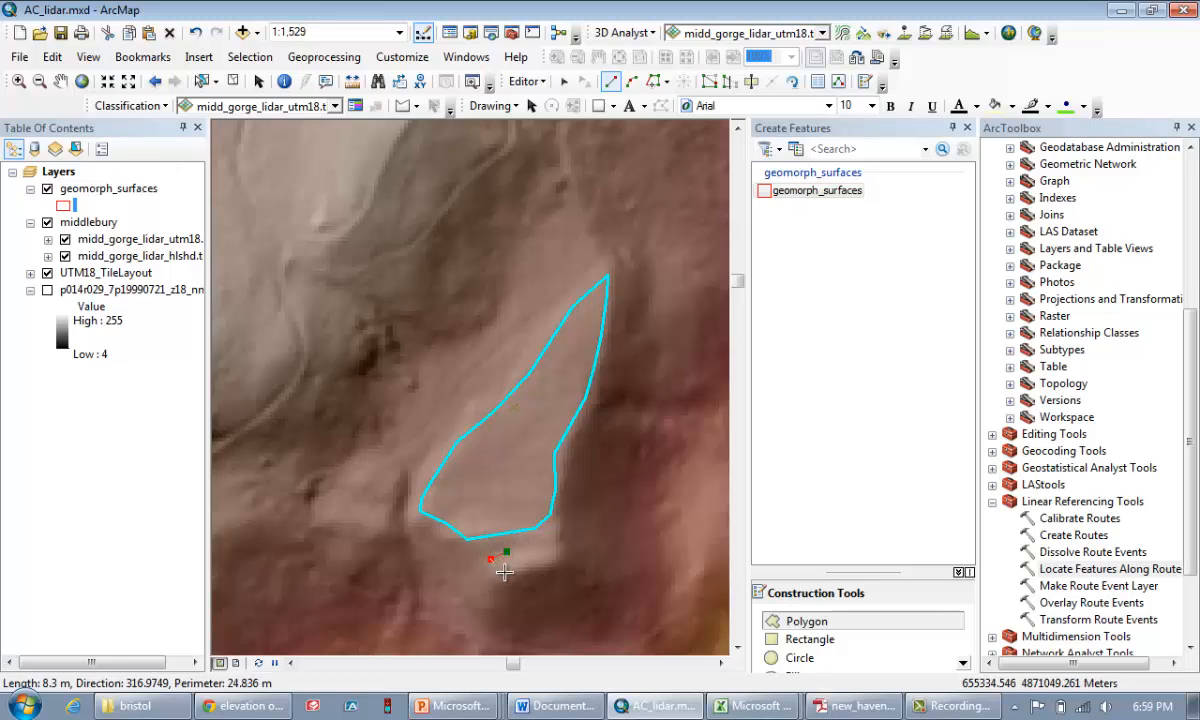
pyautogui.click(505, 572)
pyautogui.click(520, 561)
pyautogui.click(538, 559)
pyautogui.click(549, 553)
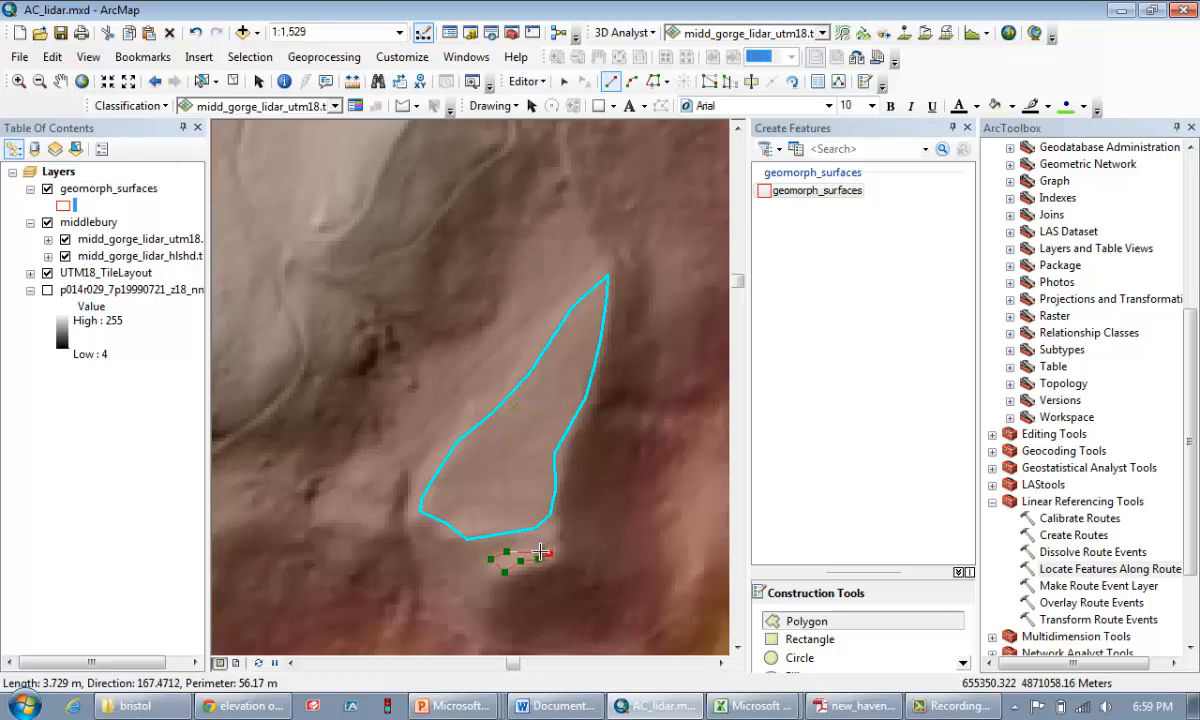
pyautogui.click(537, 552)
pyautogui.doubleClick(520, 551)
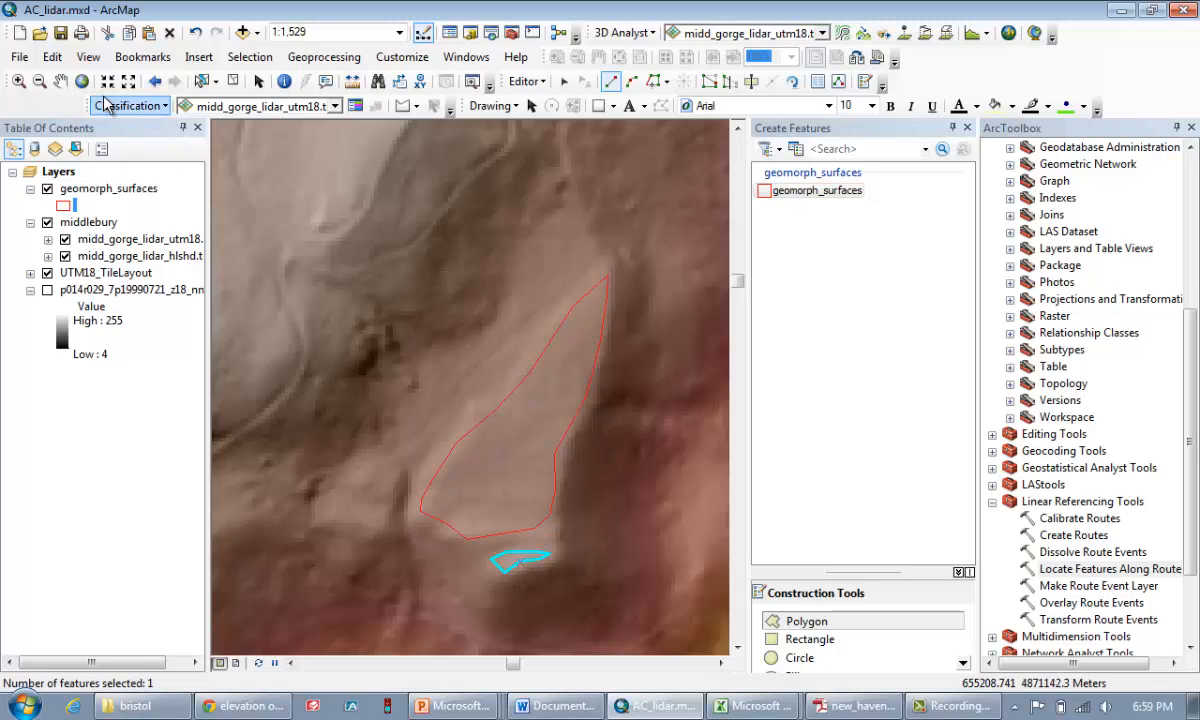
# Step: Digitize a narrow east-west flat bench on the slope south of the gorge and road as a polygon about 217 m in perimeter
pyautogui.click(128, 81)
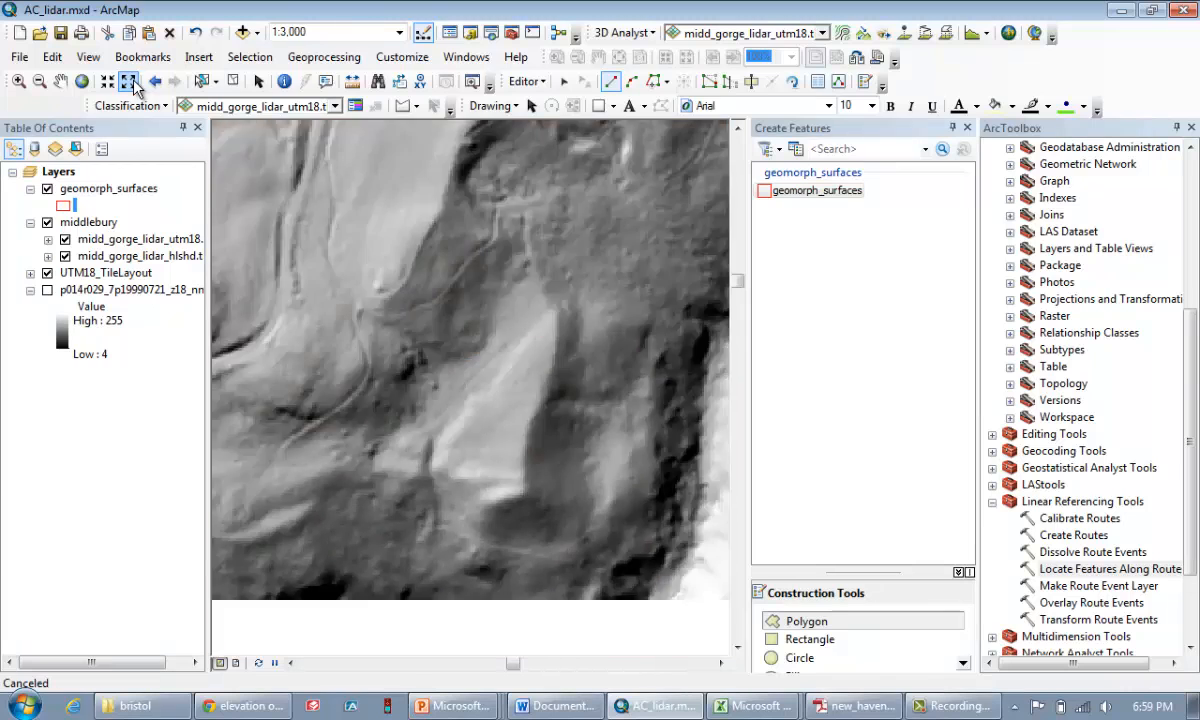
pyautogui.click(128, 81)
pyautogui.click(128, 81)
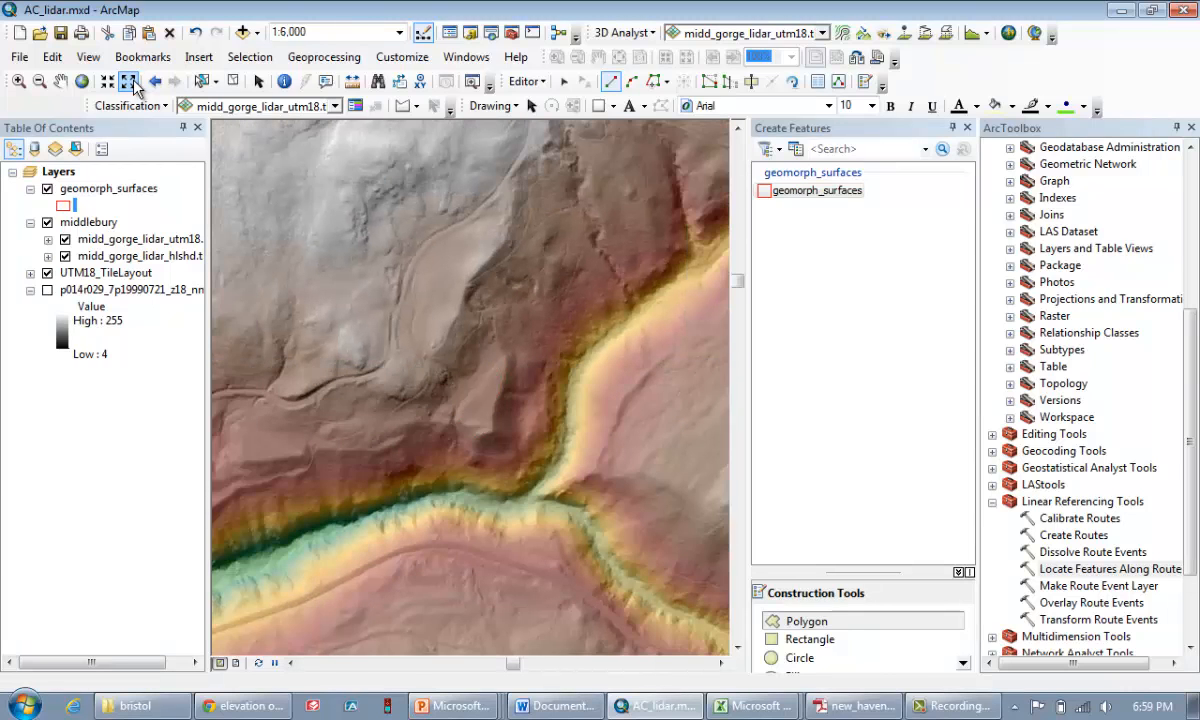
pyautogui.click(18, 81)
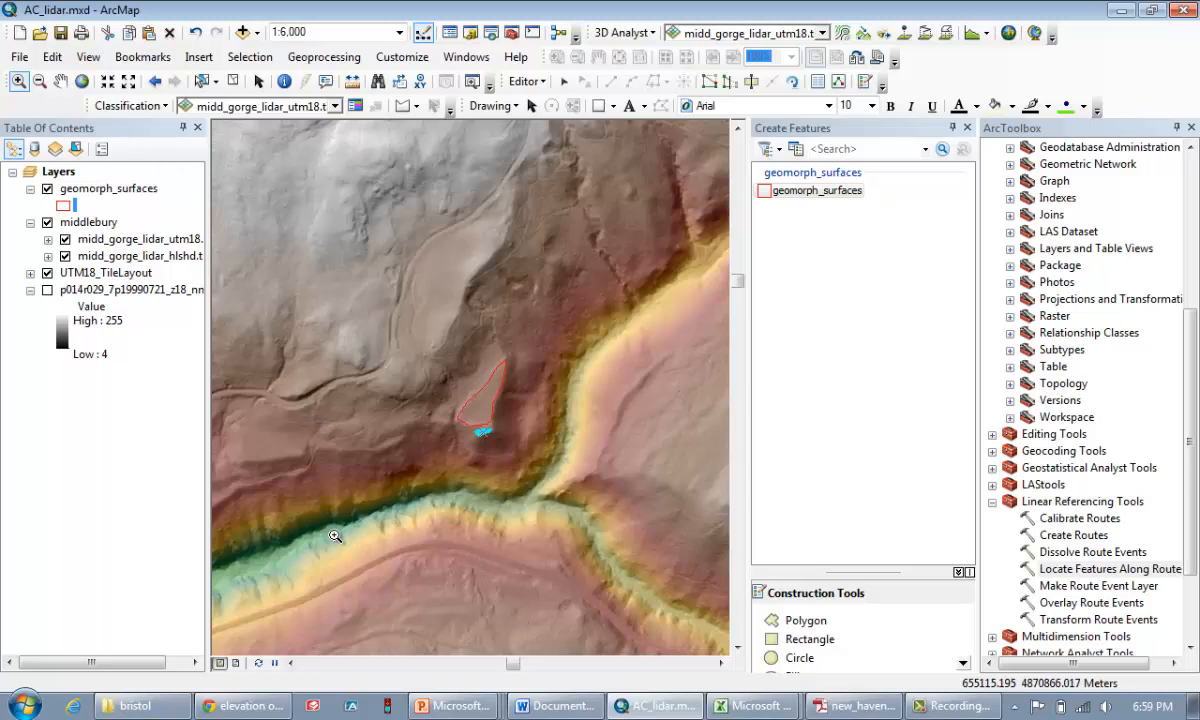
pyautogui.moveTo(313, 460); pyautogui.dragTo(618, 638)
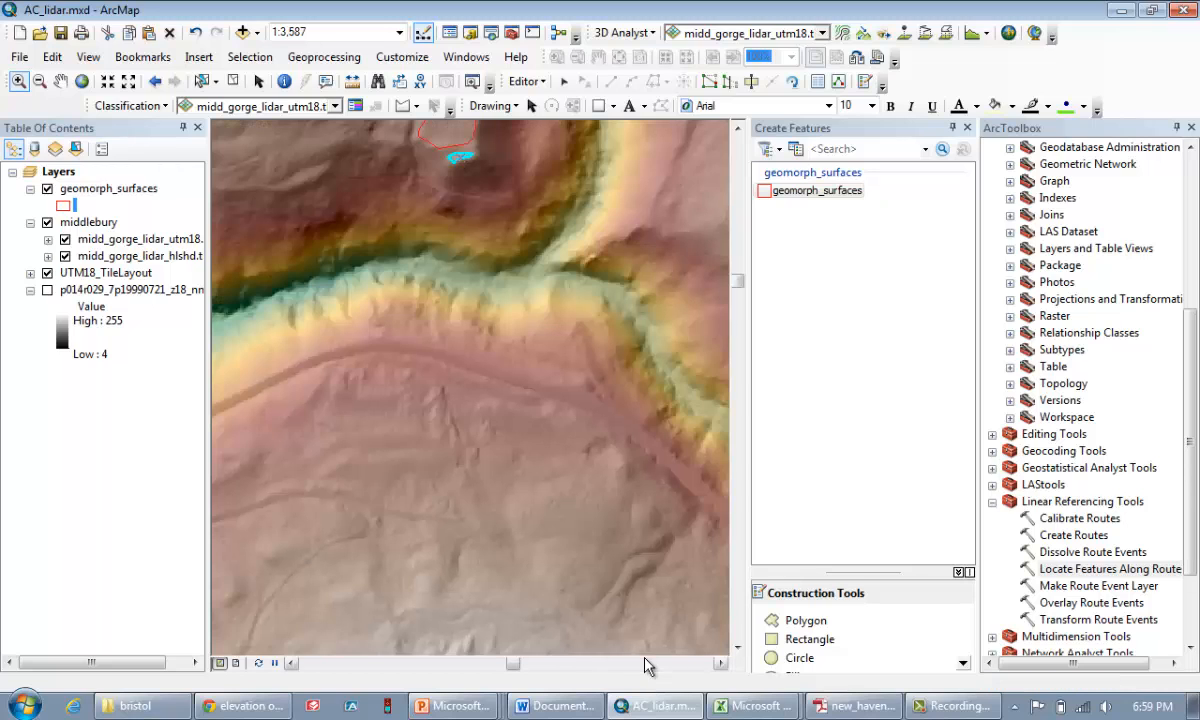
pyautogui.moveTo(285, 249); pyautogui.dragTo(704, 590)
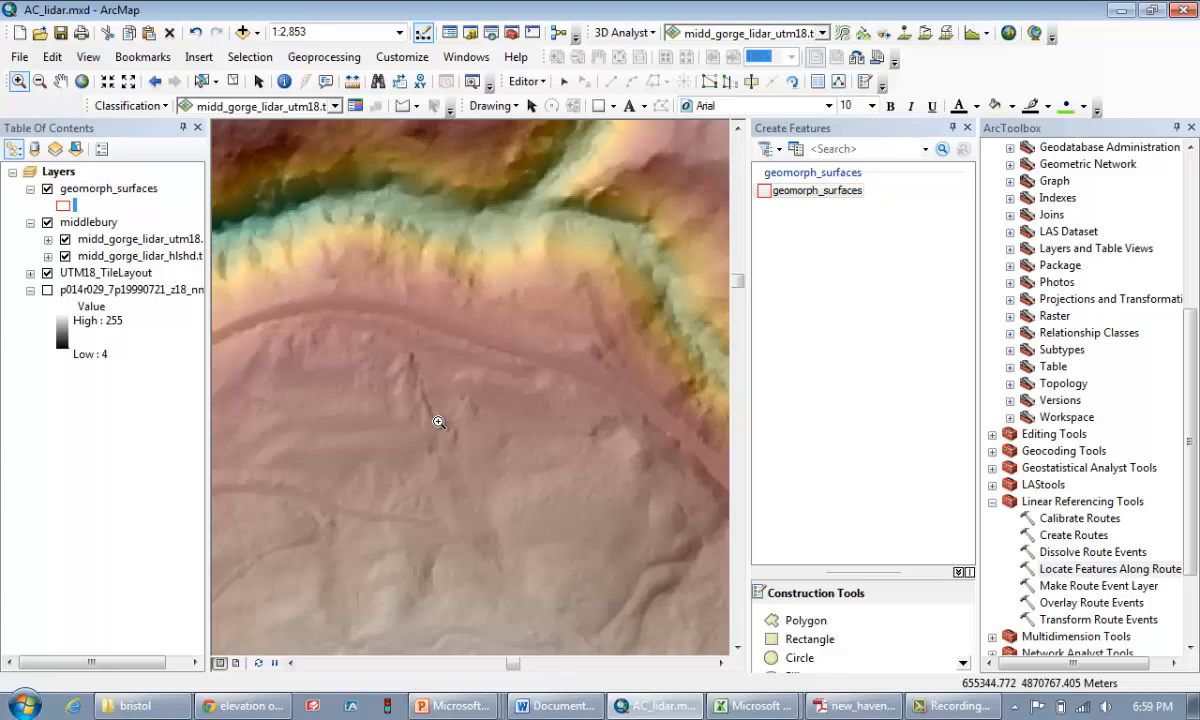
pyautogui.click(805, 621)
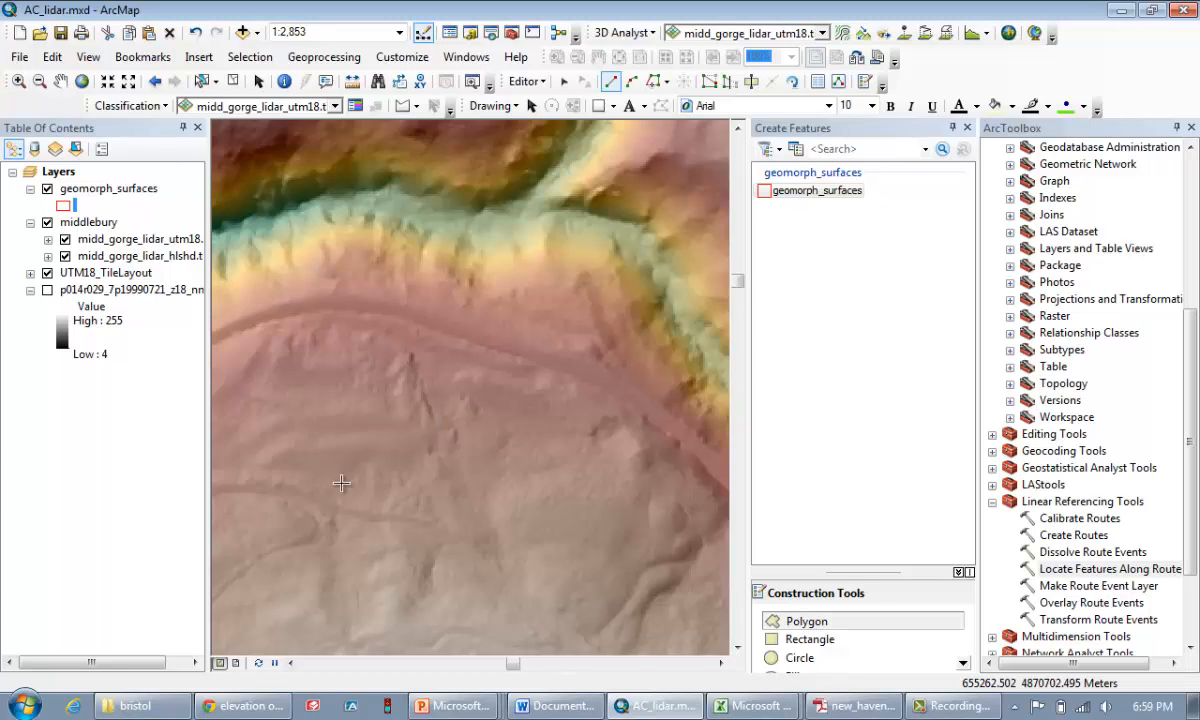
pyautogui.click(326, 452)
pyautogui.click(300, 454)
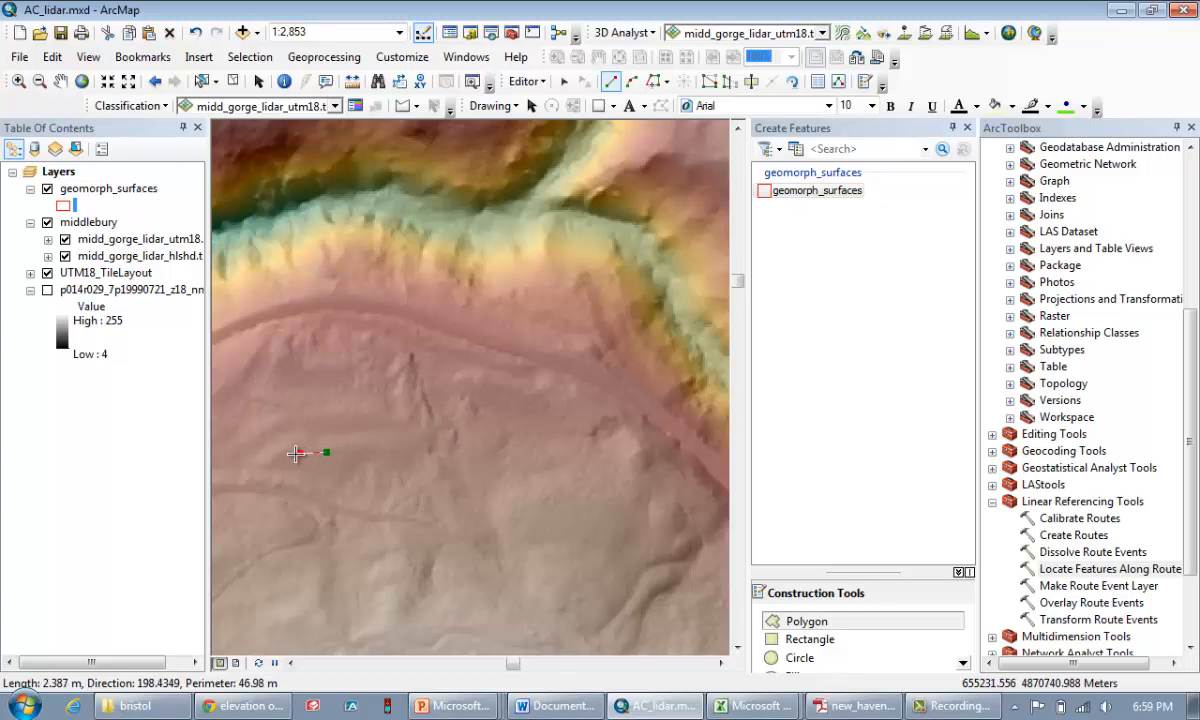
pyautogui.click(284, 458)
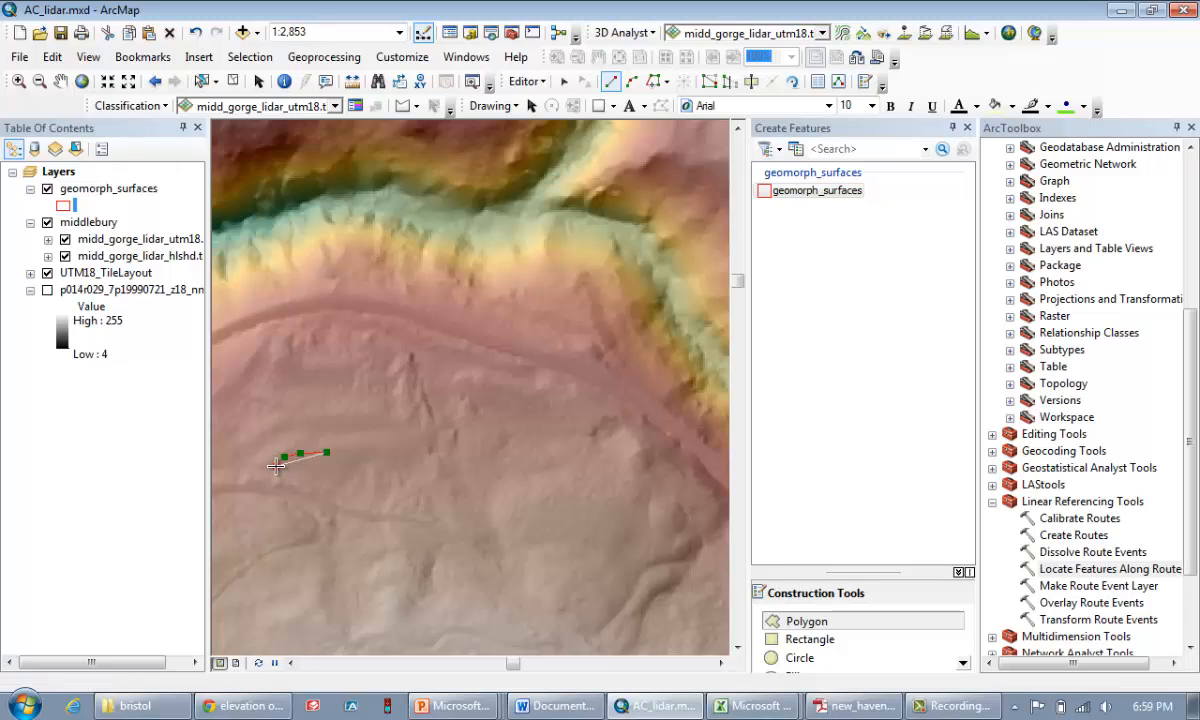
pyautogui.click(276, 466)
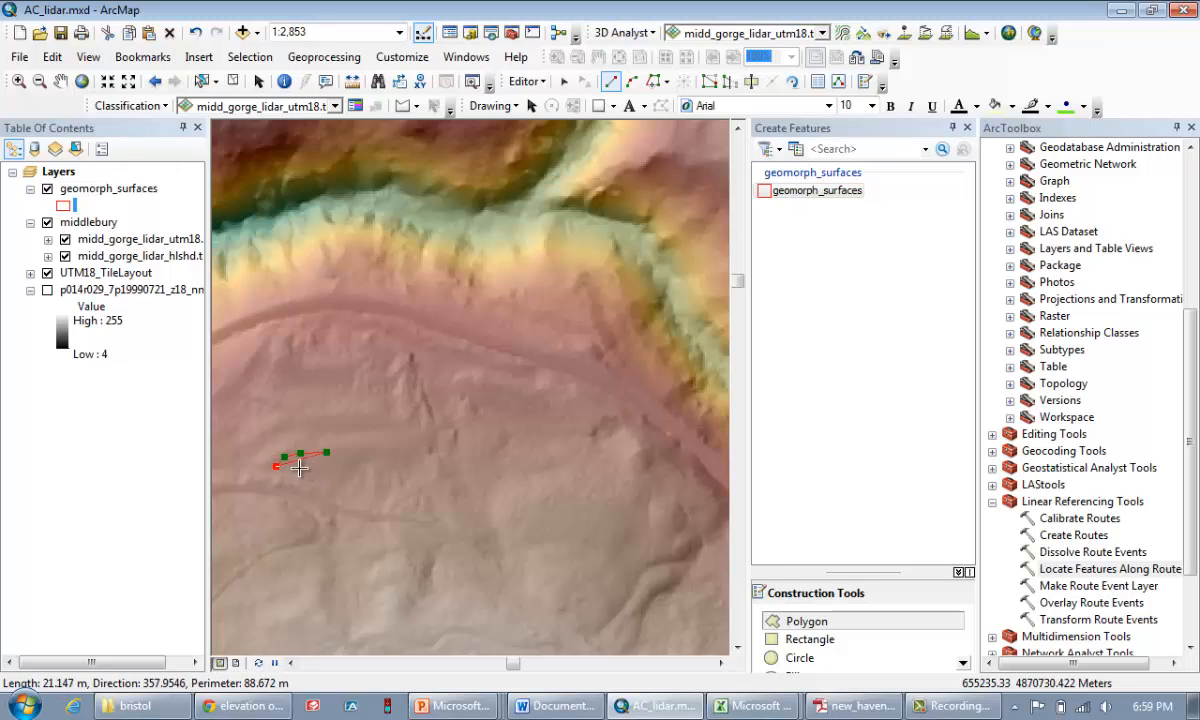
pyautogui.click(297, 469)
pyautogui.click(316, 472)
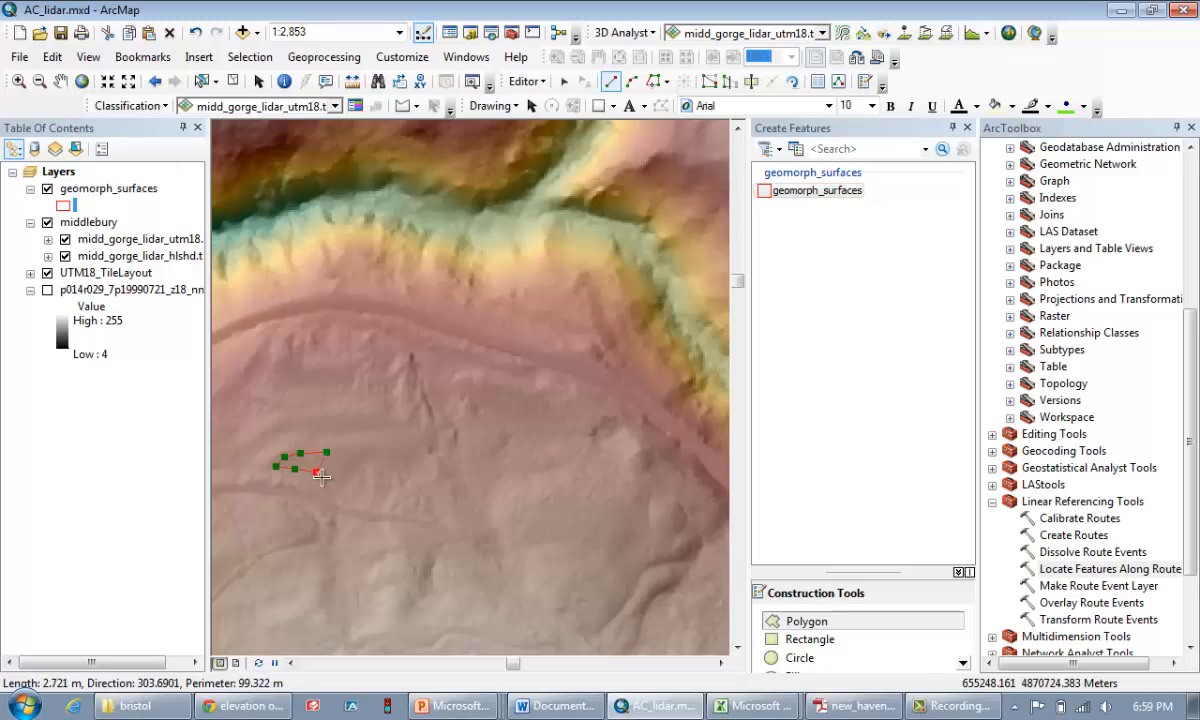
pyautogui.click(338, 475)
pyautogui.click(359, 464)
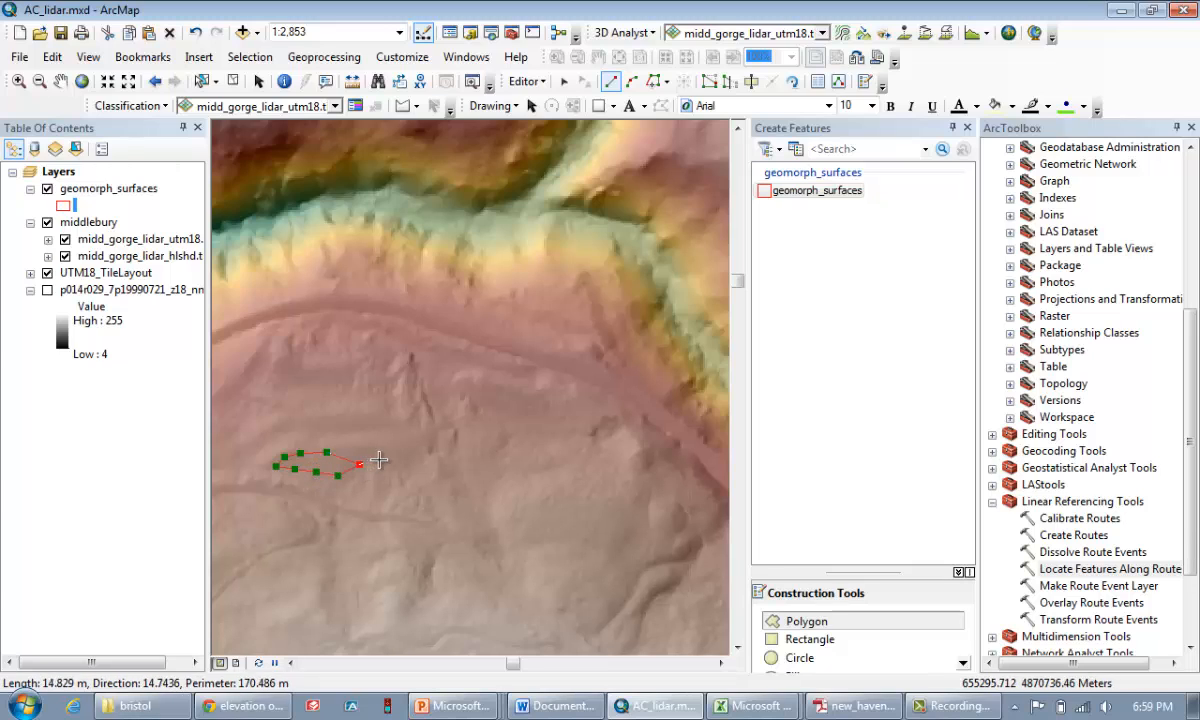
pyautogui.click(378, 460)
pyautogui.click(398, 468)
pyautogui.click(398, 453)
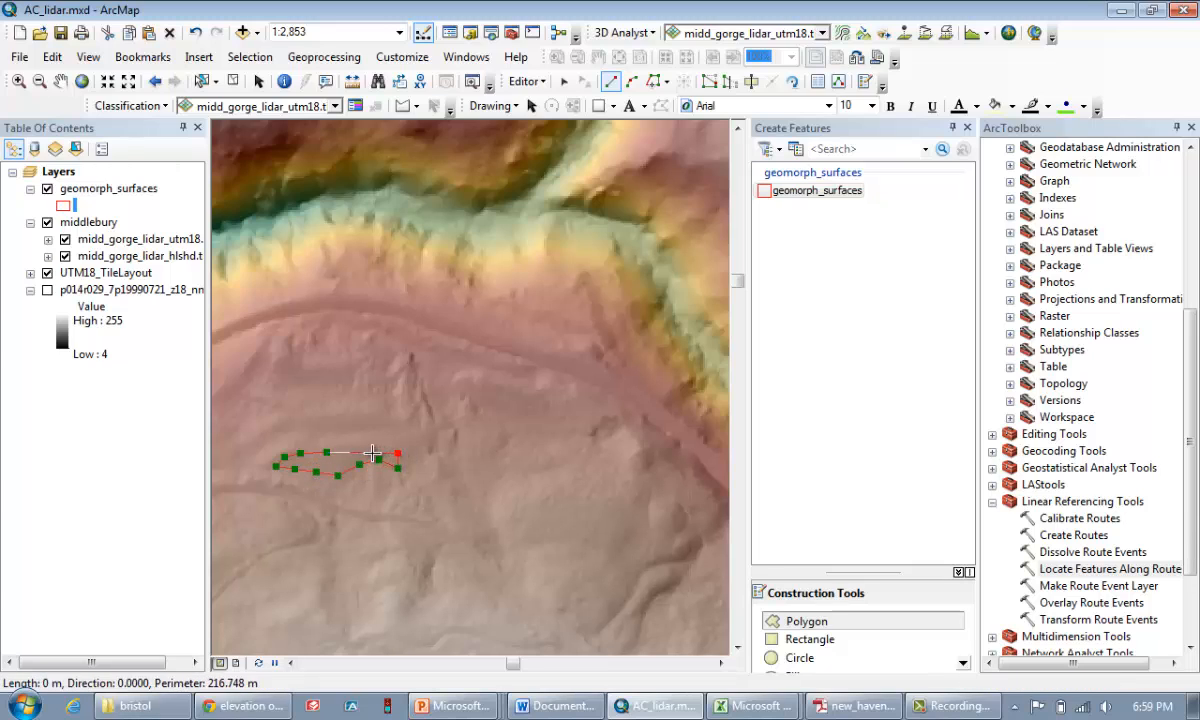
pyautogui.click(372, 453)
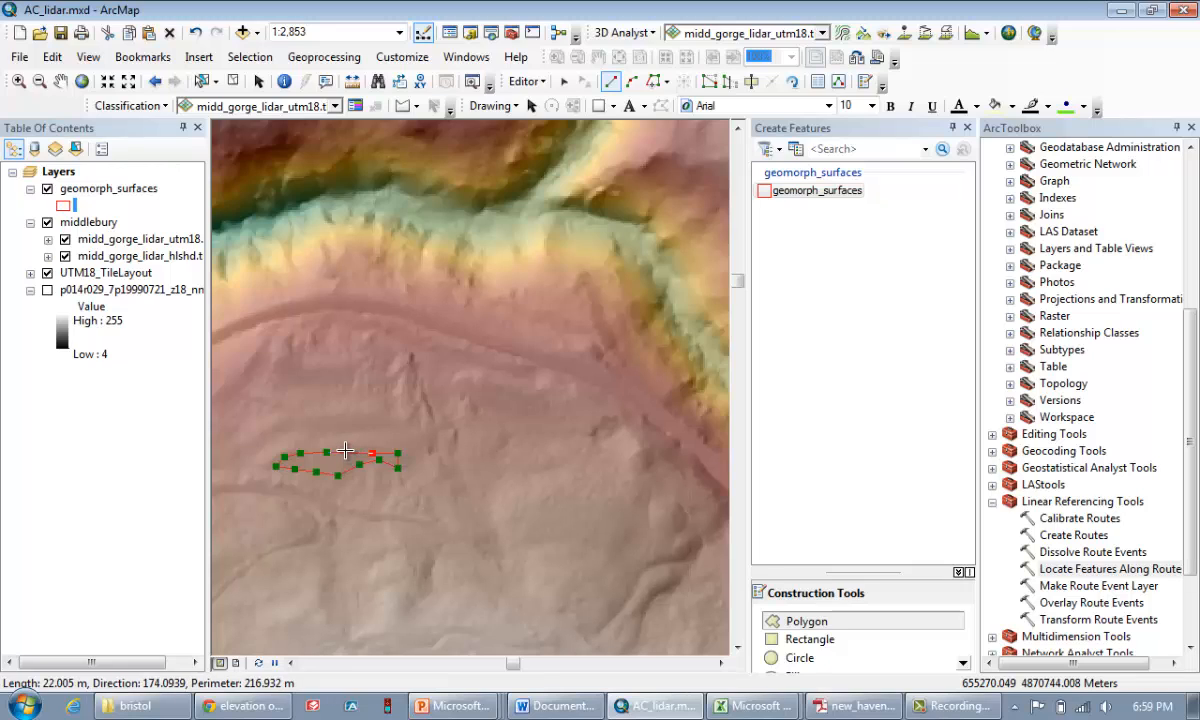
pyautogui.doubleClick(345, 451)
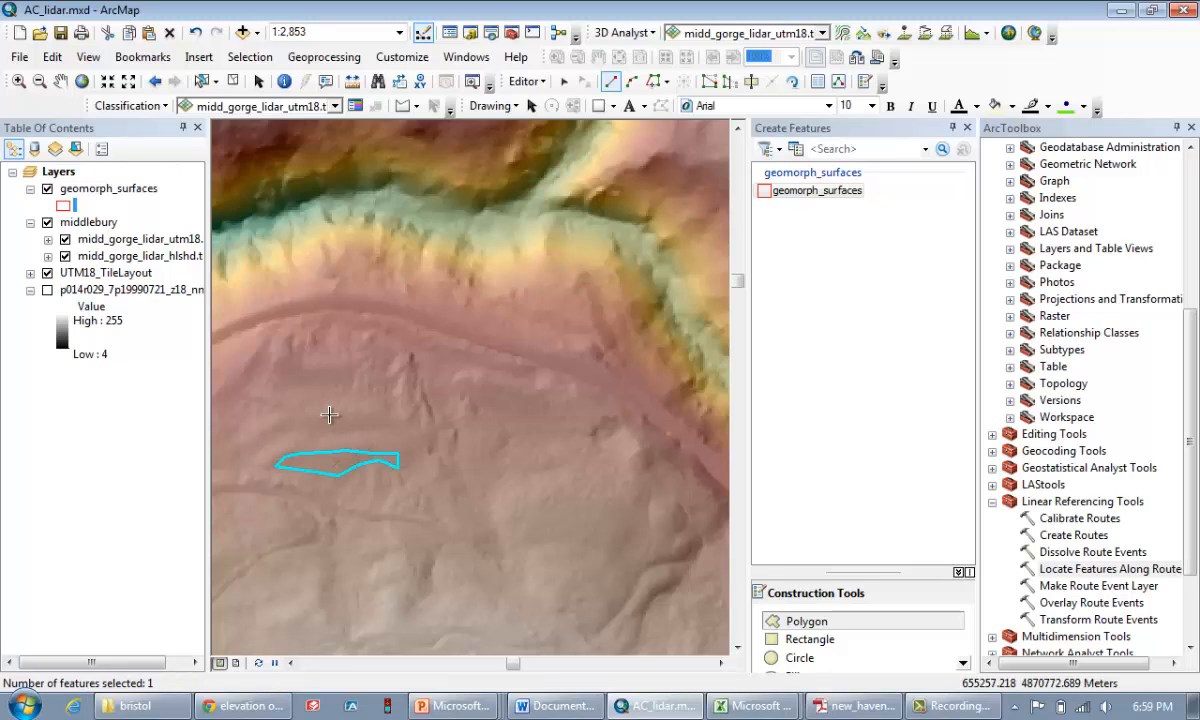
# Step: Digitize the thin curved bench just north of the last polygon as a polygon about 225 m in perimeter
pyautogui.click(329, 417)
pyautogui.click(294, 420)
pyautogui.click(274, 431)
pyautogui.click(260, 444)
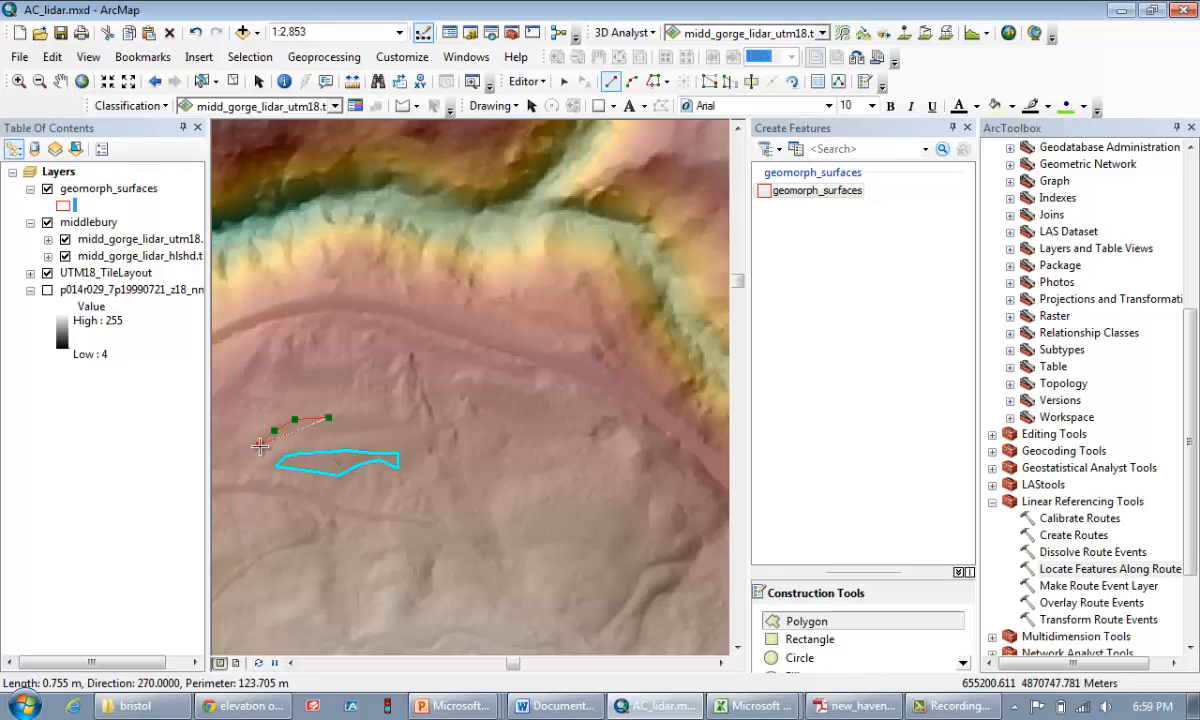
pyautogui.click(268, 440)
pyautogui.click(290, 431)
pyautogui.click(305, 429)
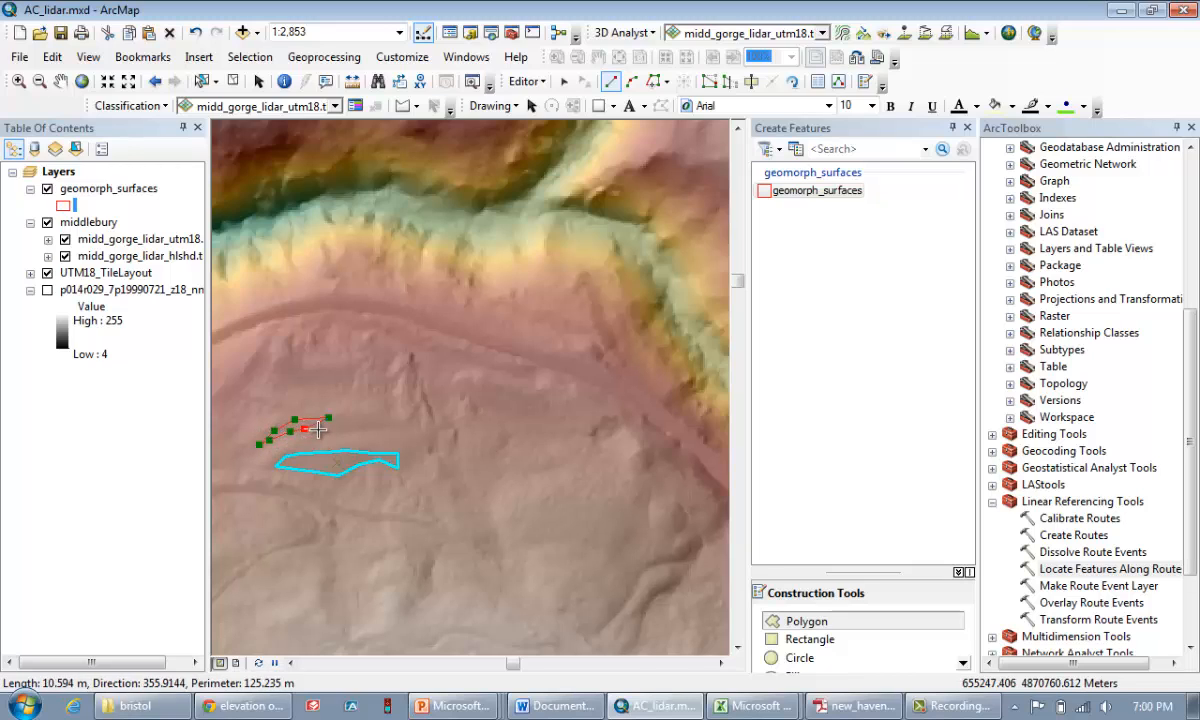
pyautogui.click(317, 429)
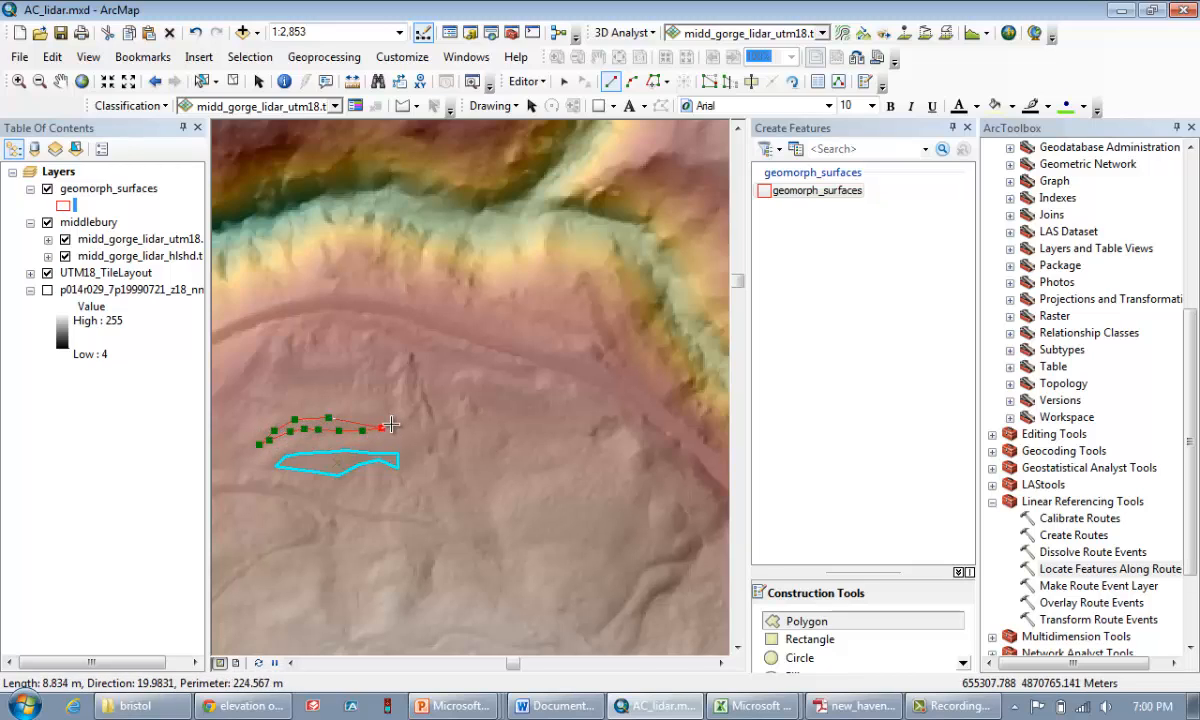
pyautogui.doubleClick(347, 417)
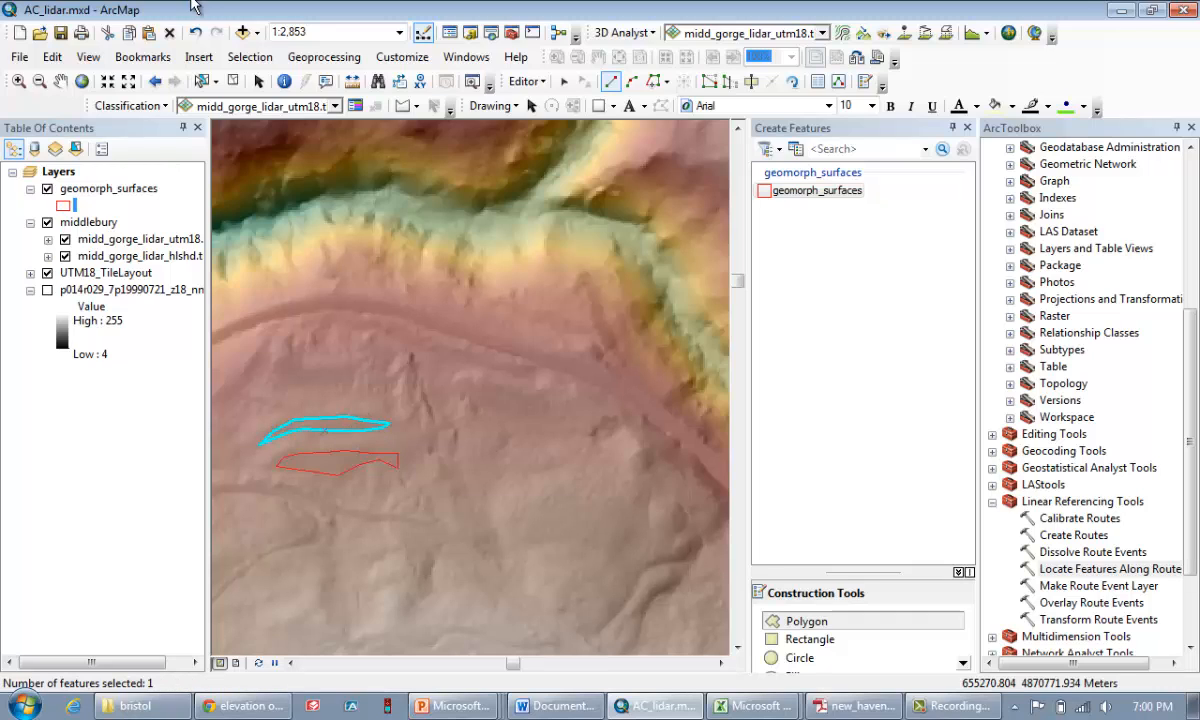
# Step: Digitize the broad flat surface southwest of the two narrow benches, just north of the small ravine, as a polygon about 579 m in perimeter
pyautogui.click(129, 82)
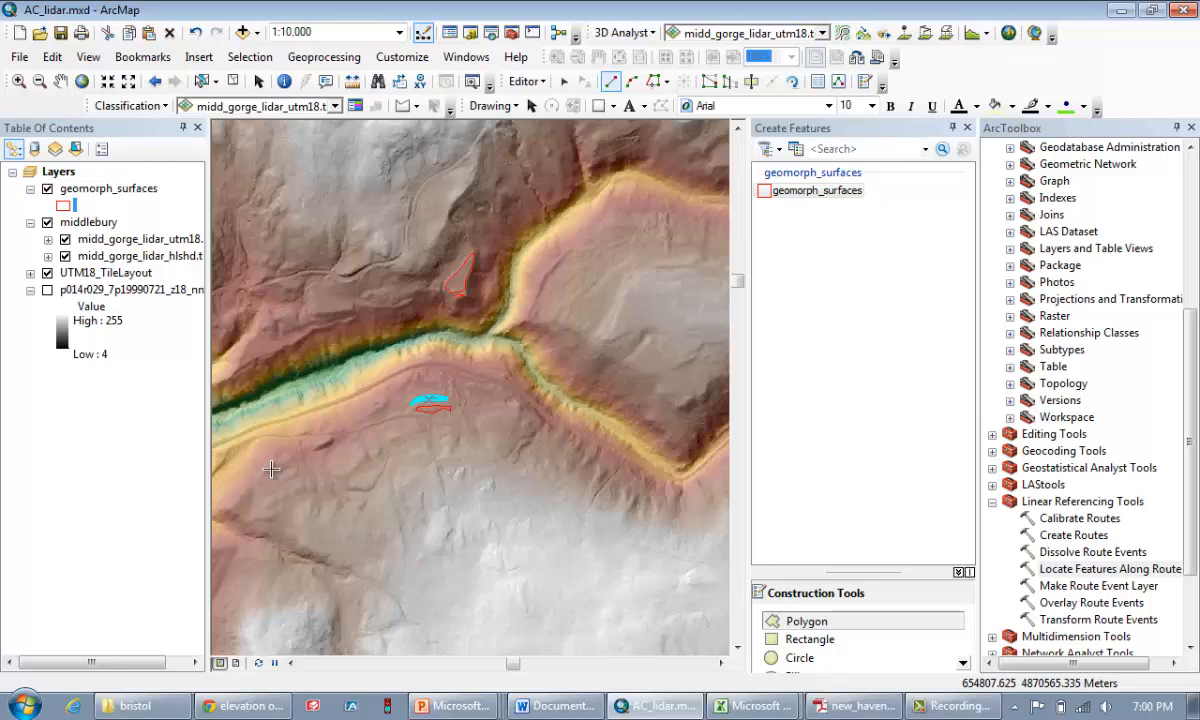
pyautogui.click(19, 81)
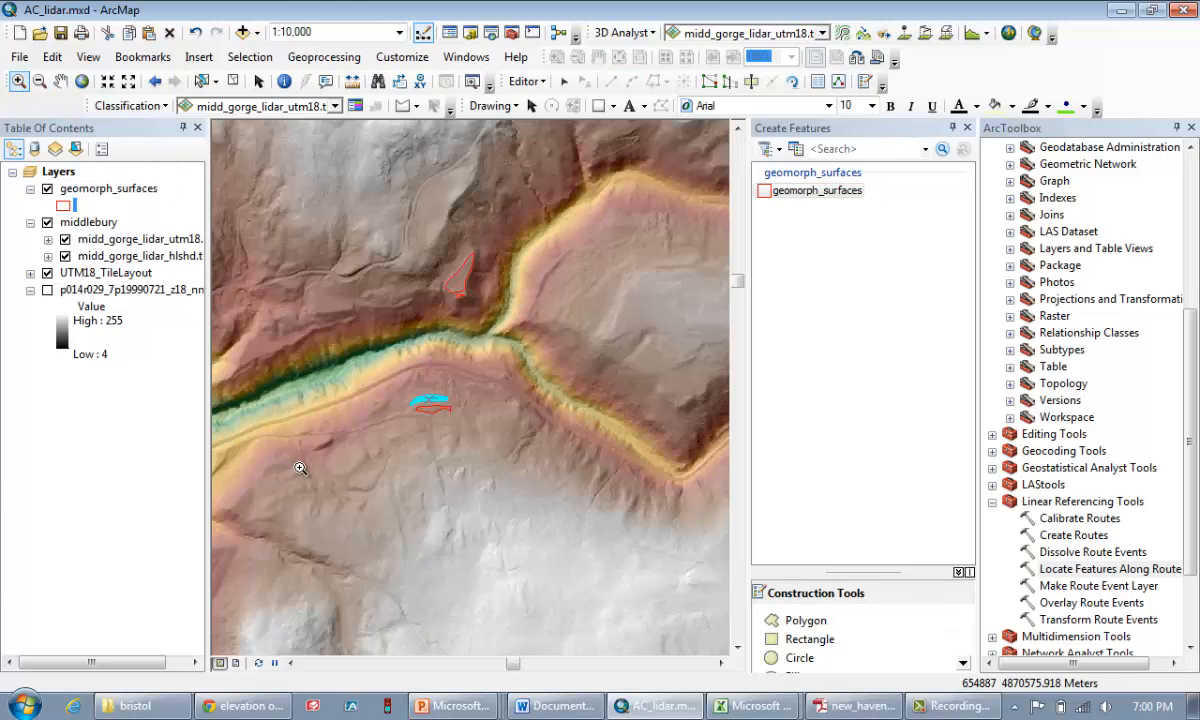
pyautogui.moveTo(241, 398); pyautogui.dragTo(456, 610)
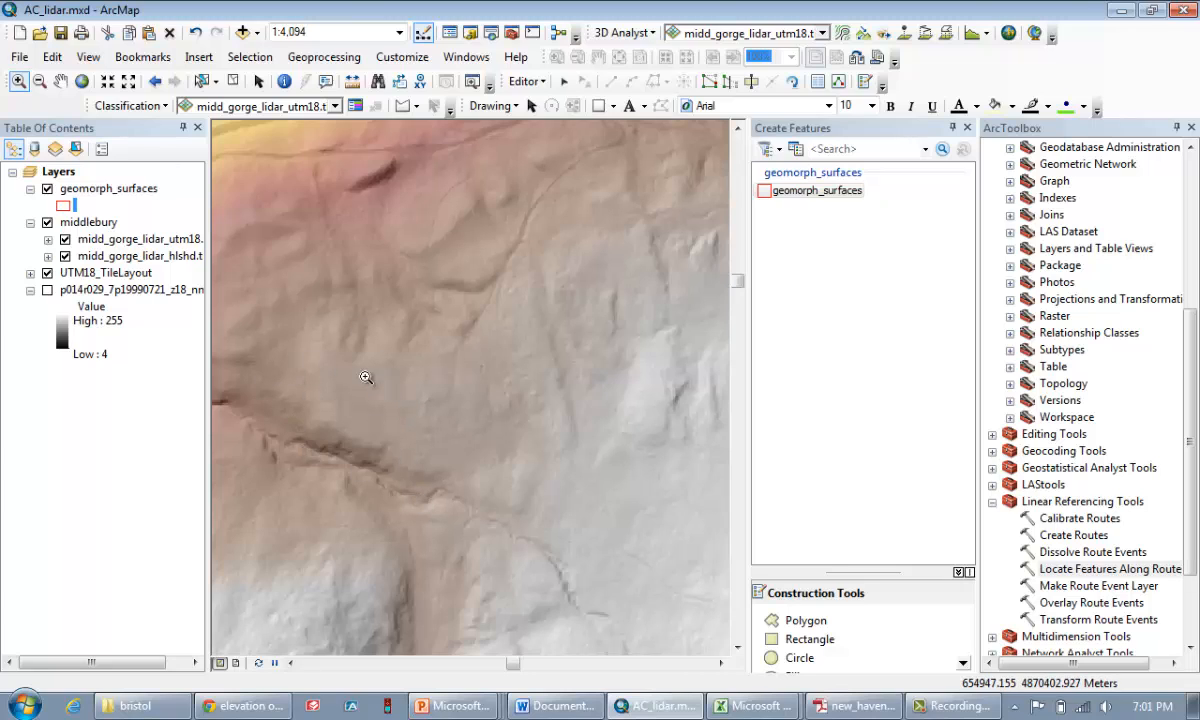
pyautogui.click(60, 81)
pyautogui.moveTo(420, 313); pyautogui.dragTo(397, 330)
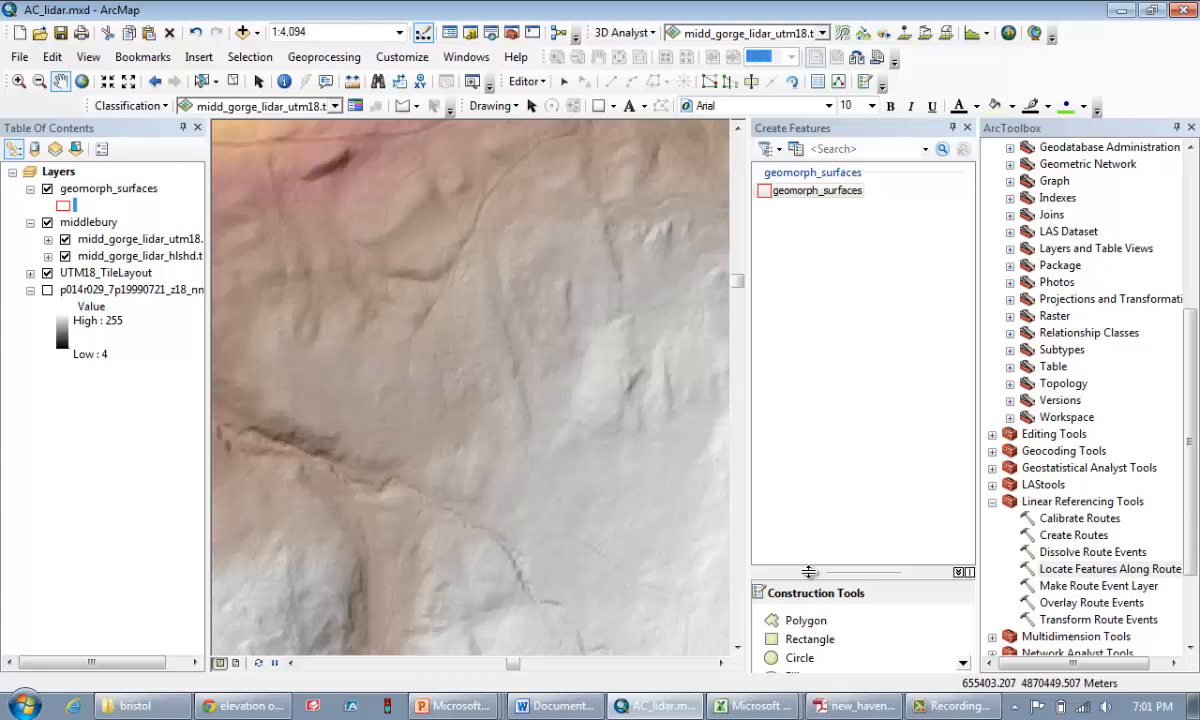
pyautogui.click(800, 621)
pyautogui.click(391, 357)
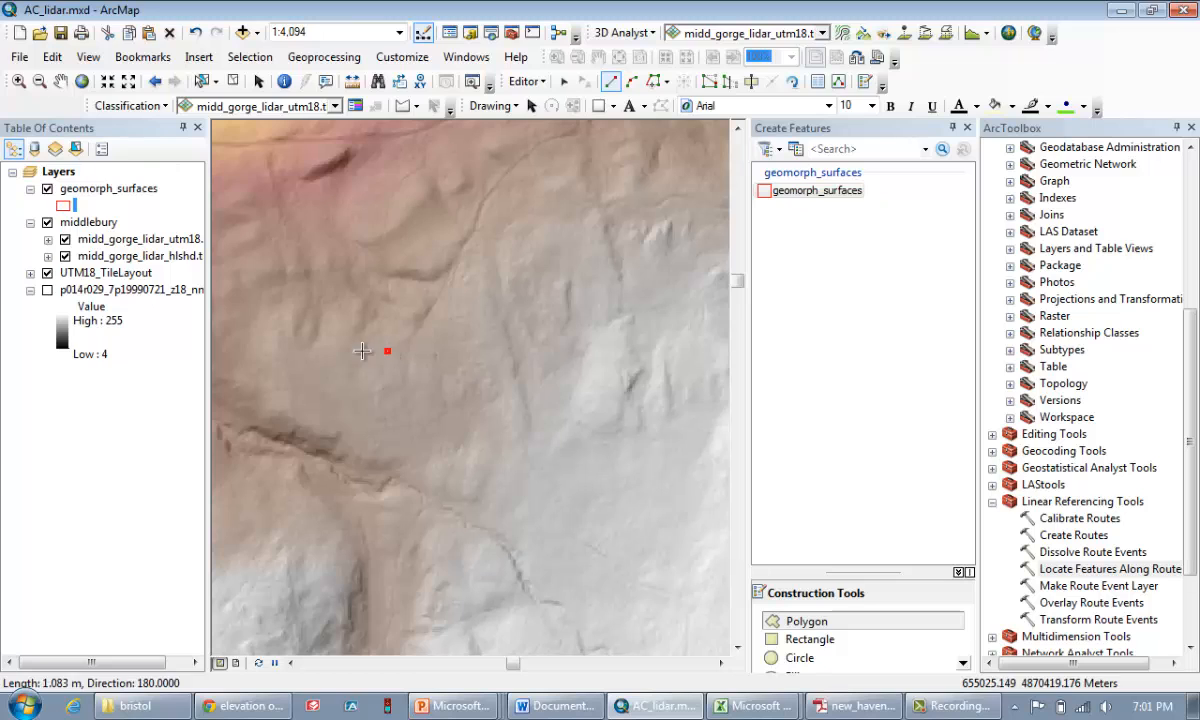
pyautogui.click(321, 356)
pyautogui.click(292, 355)
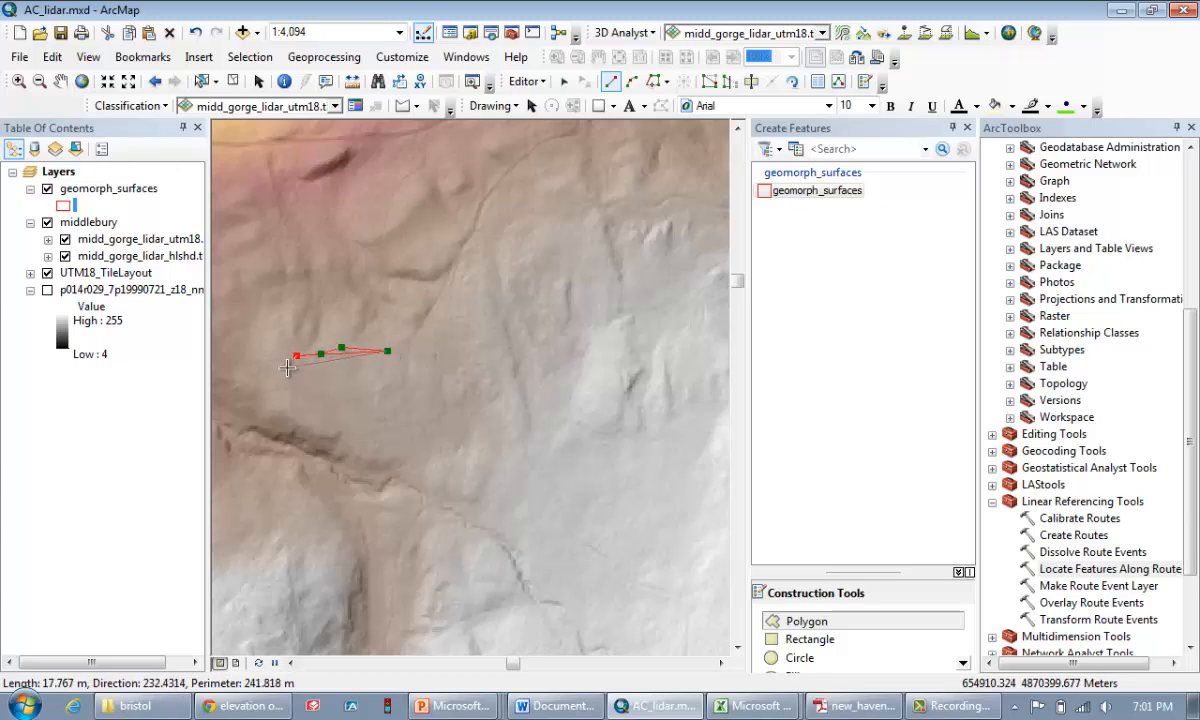
pyautogui.click(287, 368)
pyautogui.click(291, 397)
pyautogui.click(304, 418)
pyautogui.click(323, 425)
pyautogui.click(370, 442)
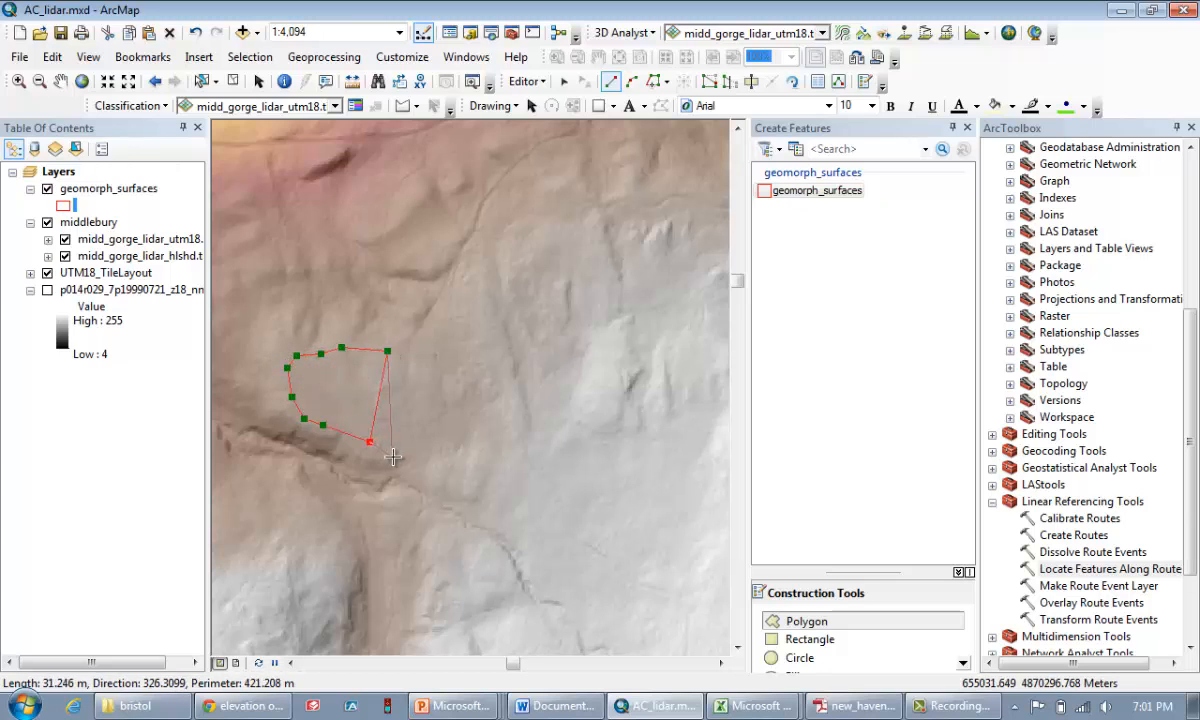
pyautogui.click(393, 457)
pyautogui.click(419, 464)
pyautogui.click(455, 447)
pyautogui.click(470, 423)
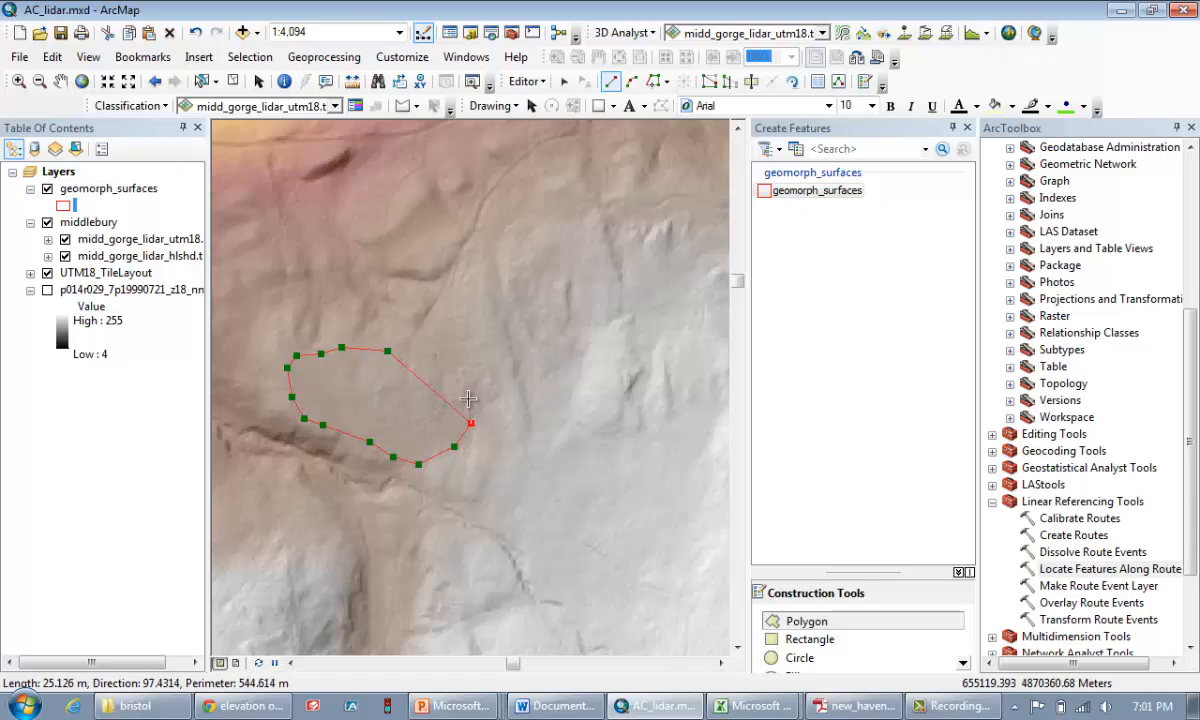
pyautogui.click(468, 398)
pyautogui.click(458, 380)
pyautogui.click(455, 353)
pyautogui.click(443, 343)
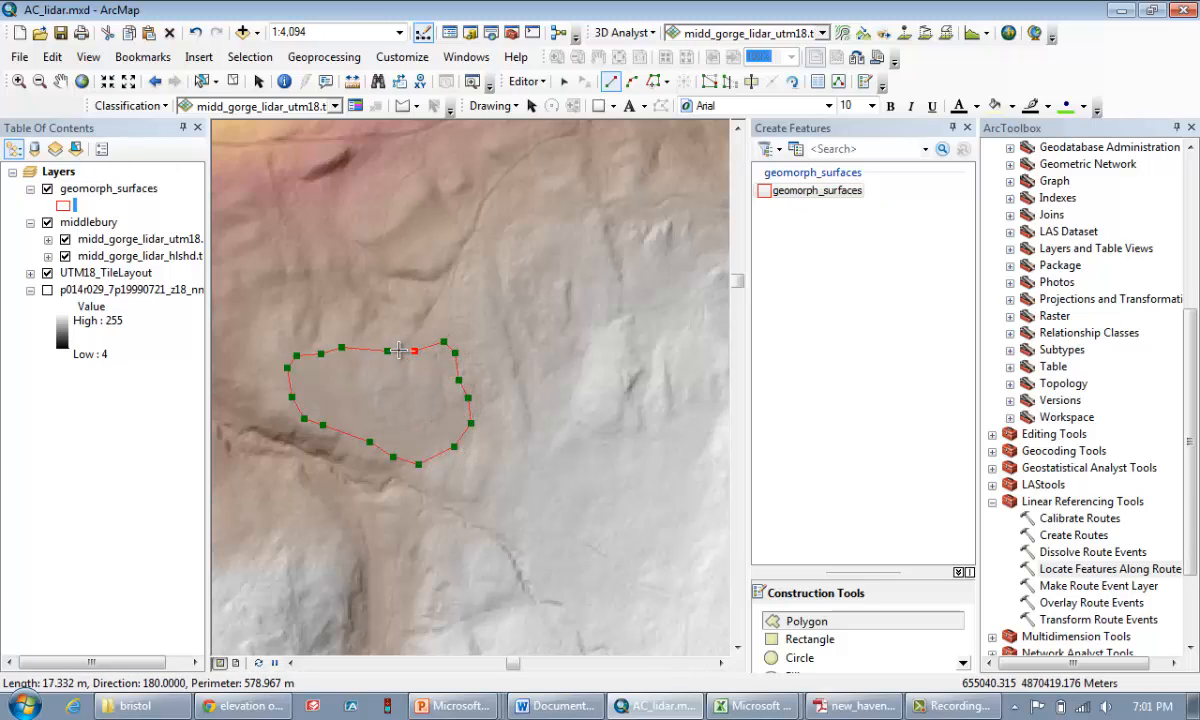
pyautogui.doubleClick(417, 349)
# Step: Digitize the hook-shaped flat terrace on the northwest rim of the valley northeast of the gorge as a polygon about 1,124 m in perimeter
pyautogui.click(127, 82)
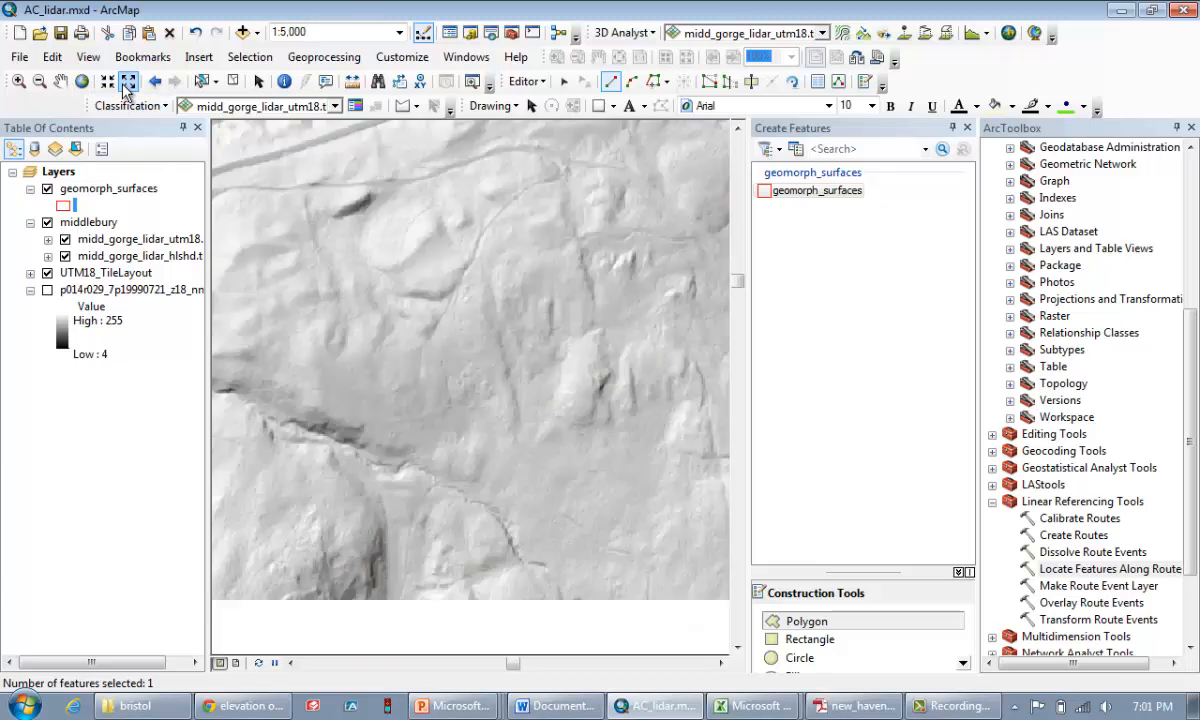
pyautogui.click(127, 82)
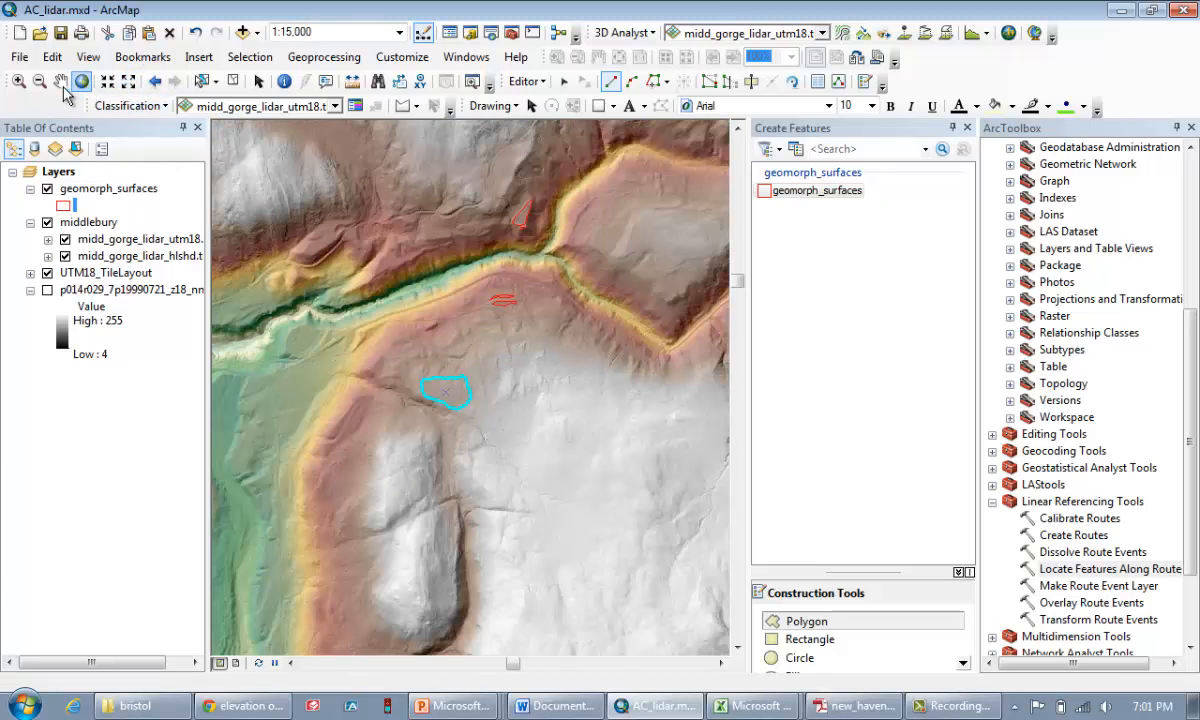
pyautogui.click(60, 81)
pyautogui.moveTo(520, 267); pyautogui.dragTo(420, 388)
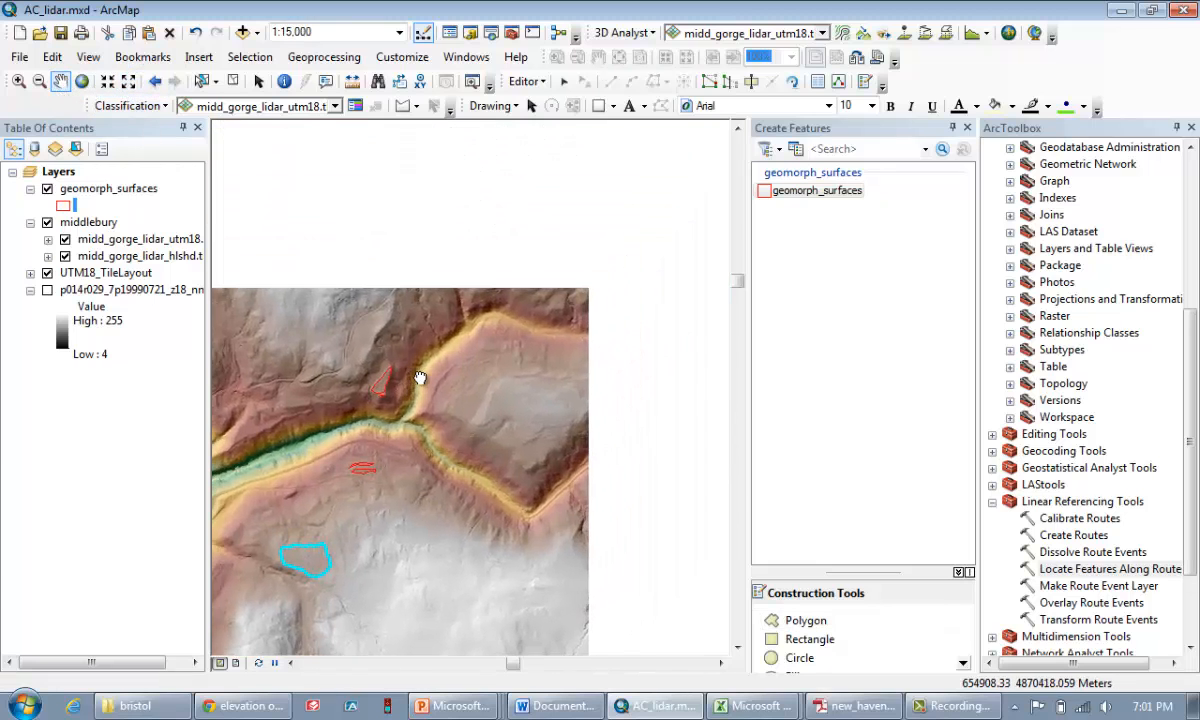
pyautogui.moveTo(591, 357); pyautogui.dragTo(488, 396)
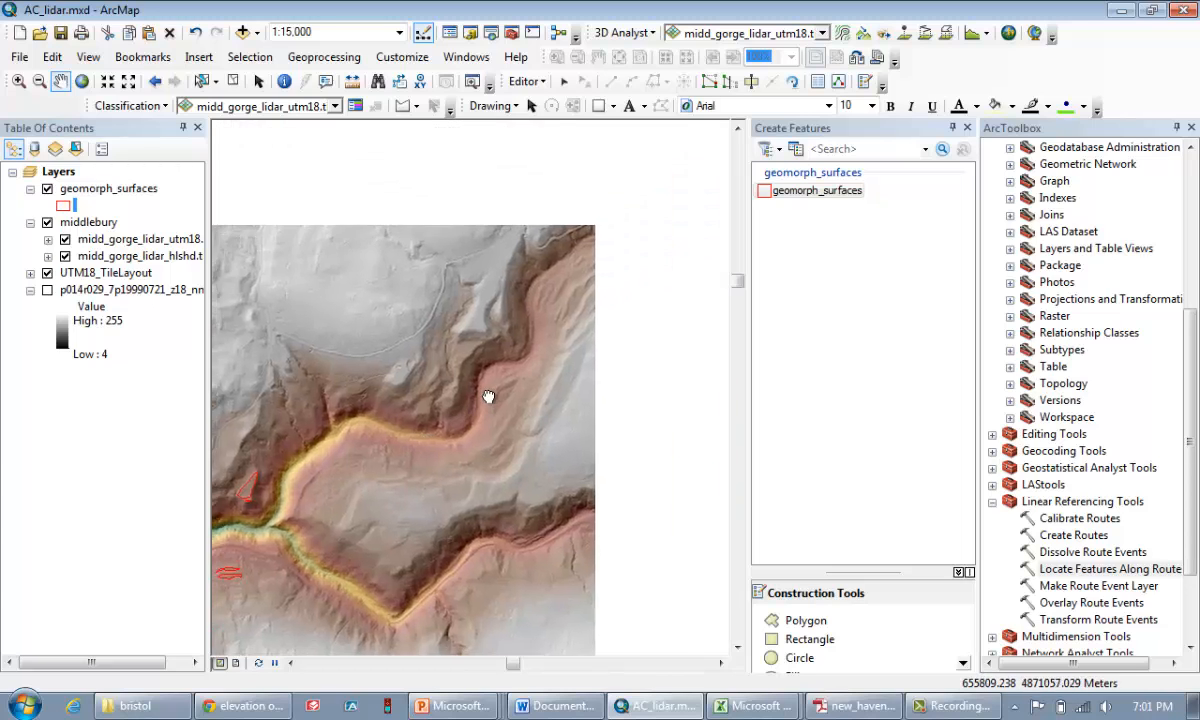
pyautogui.moveTo(525, 332); pyautogui.dragTo(437, 410)
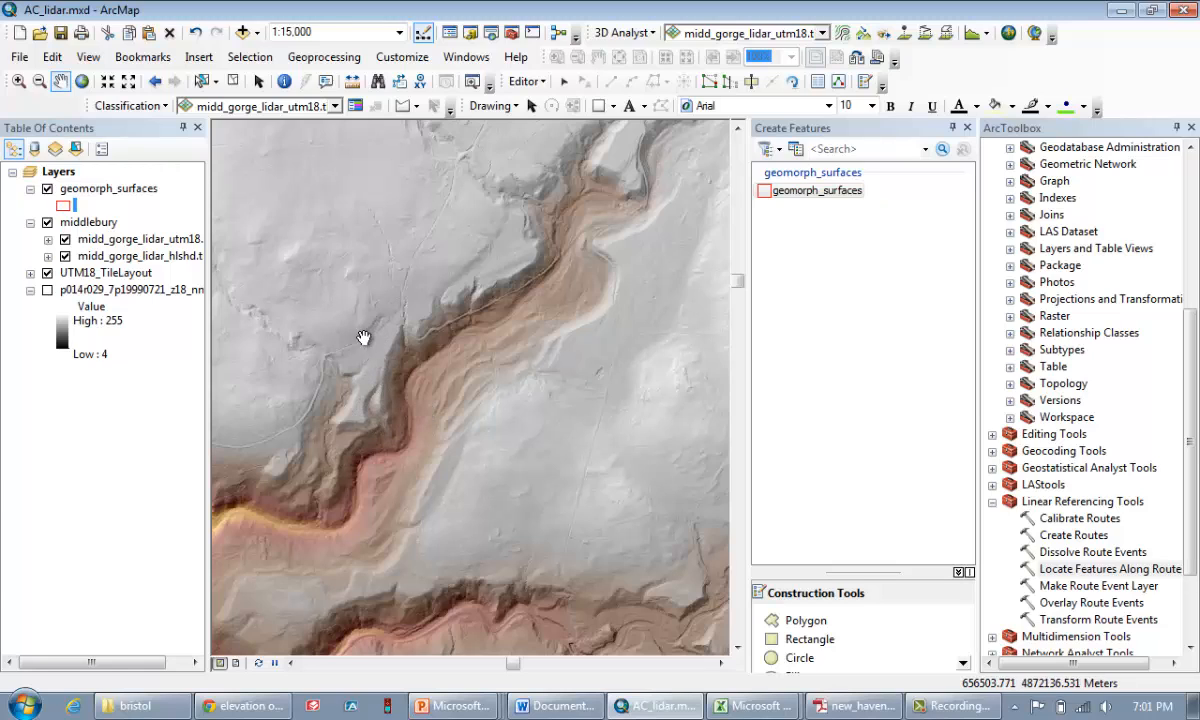
pyautogui.click(18, 81)
pyautogui.moveTo(268, 252); pyautogui.dragTo(485, 510)
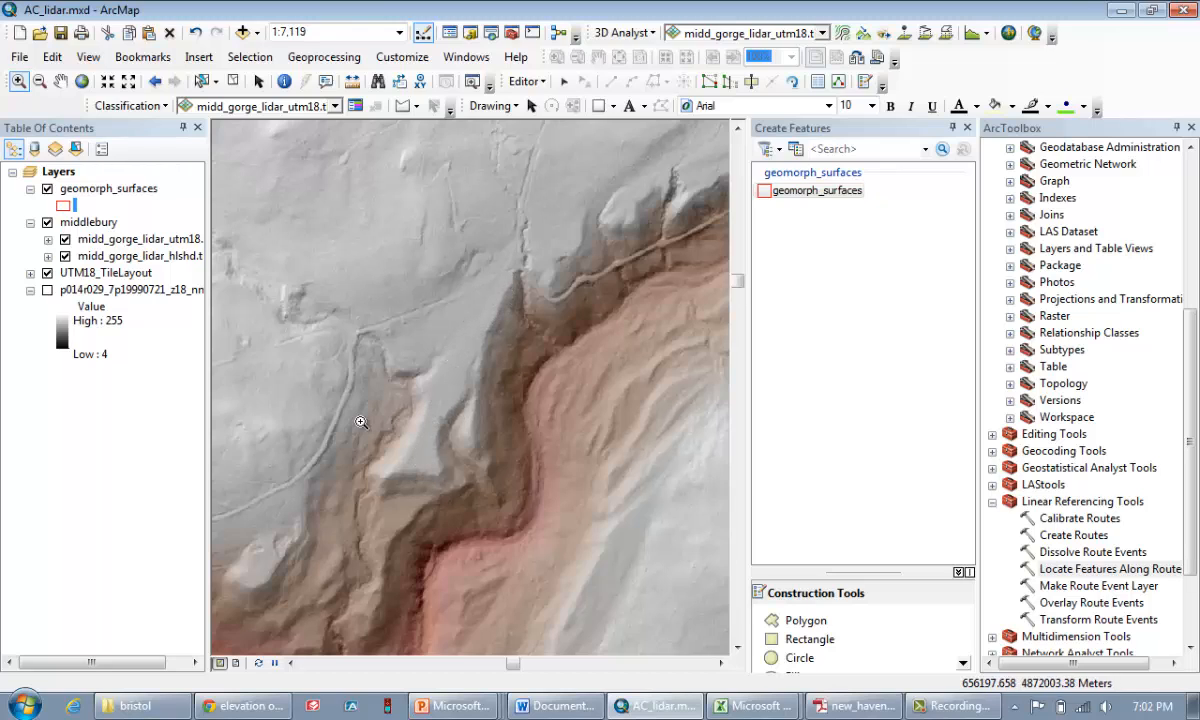
pyautogui.click(127, 86)
pyautogui.click(127, 86)
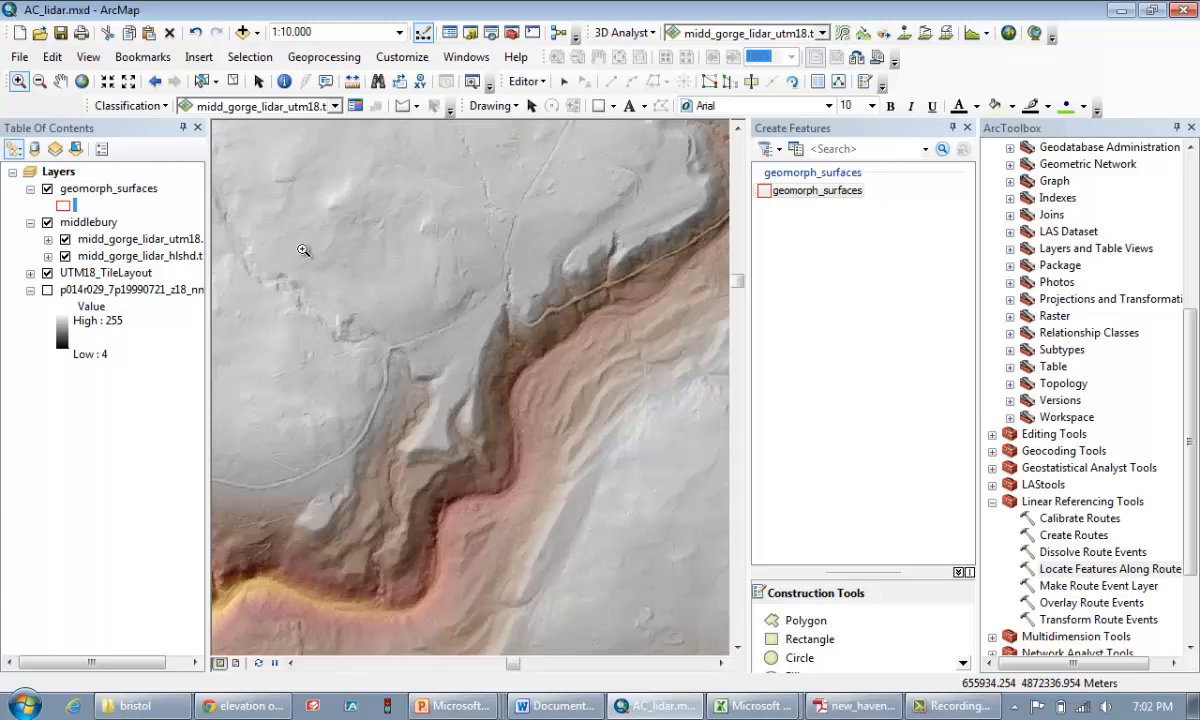
pyautogui.moveTo(339, 246); pyautogui.dragTo(605, 513)
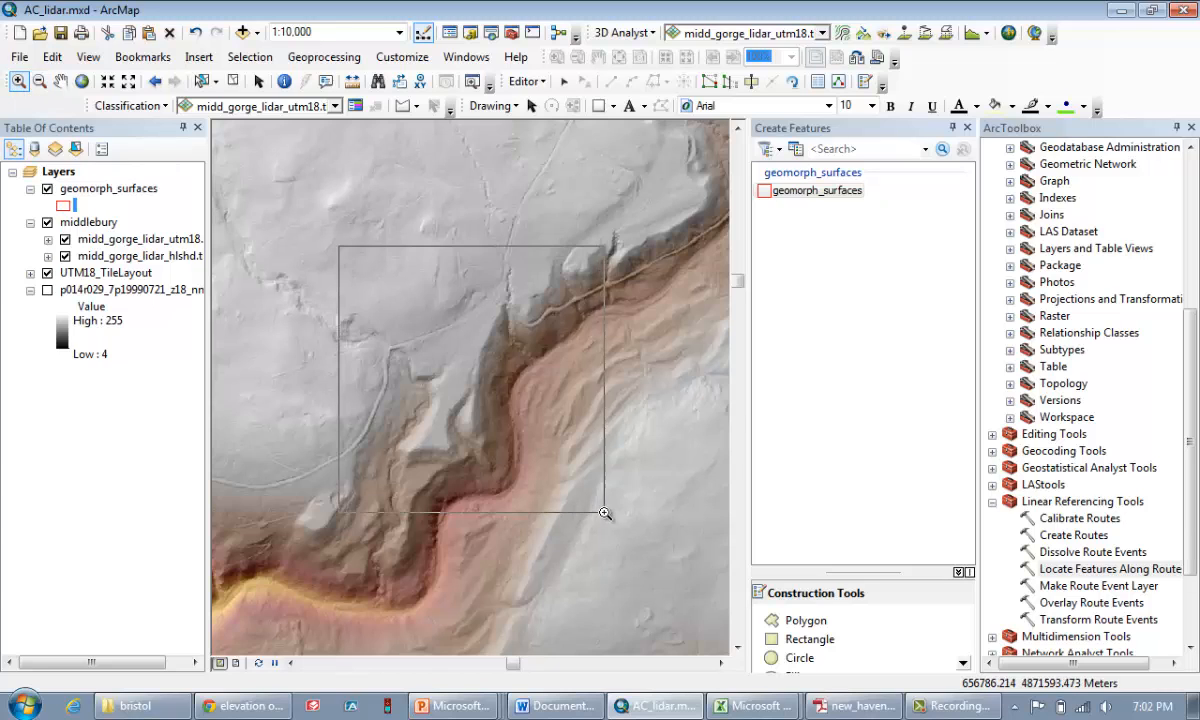
pyautogui.click(806, 621)
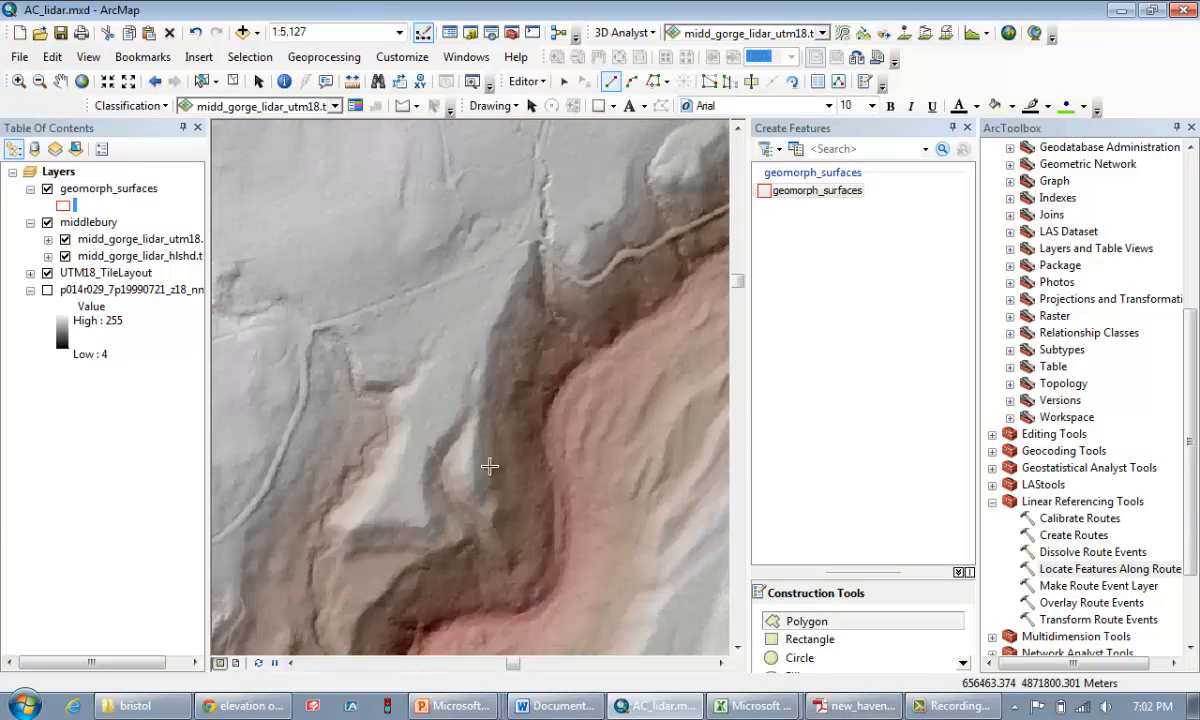
pyautogui.click(498, 315)
pyautogui.click(498, 292)
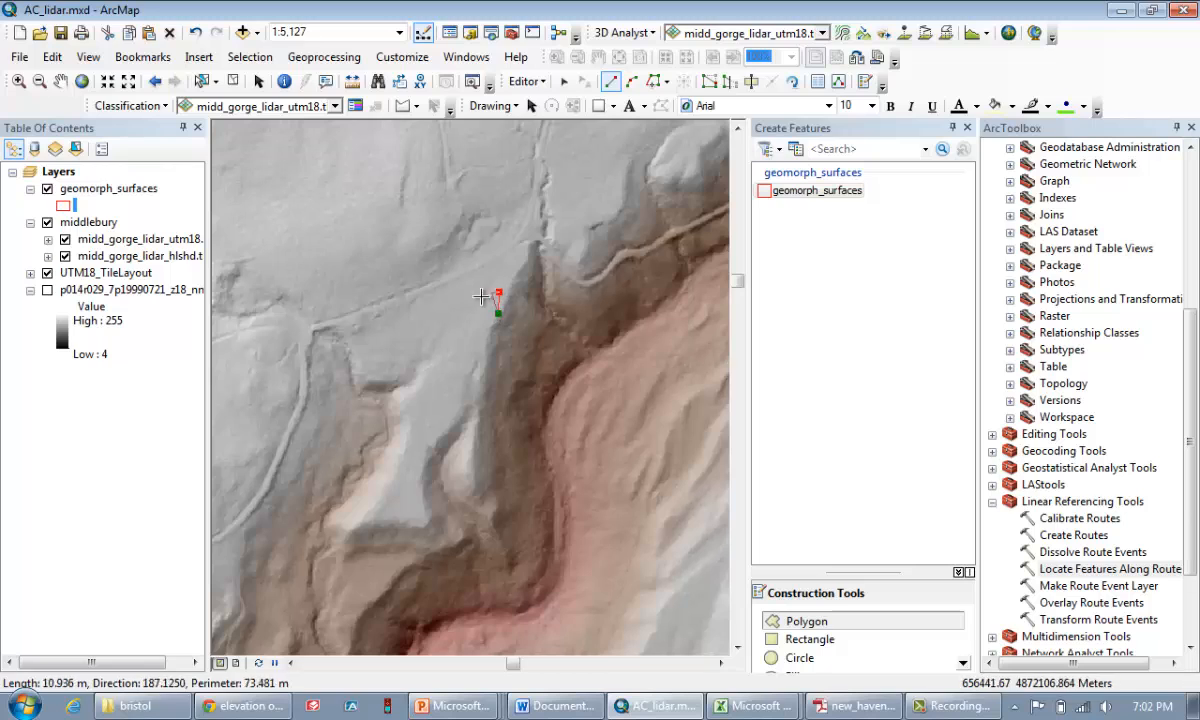
pyautogui.click(456, 309)
pyautogui.click(404, 323)
pyautogui.click(363, 349)
pyautogui.click(362, 369)
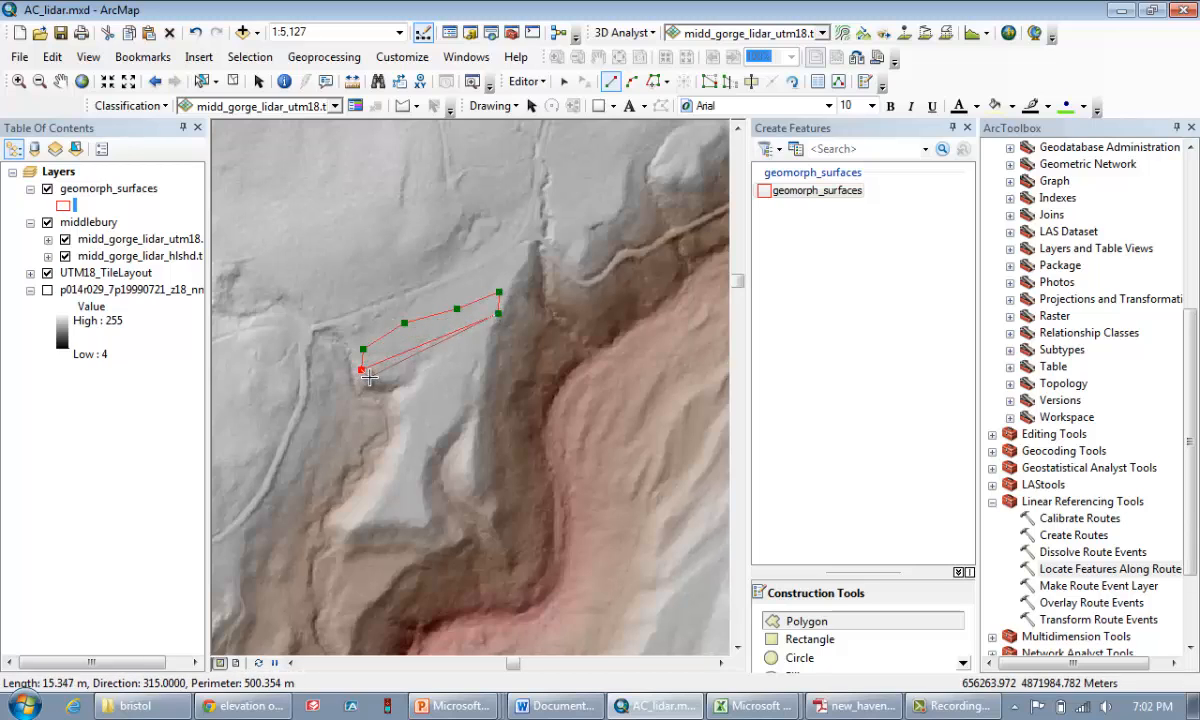
pyautogui.click(372, 378)
pyautogui.click(387, 378)
pyautogui.click(401, 365)
pyautogui.click(410, 357)
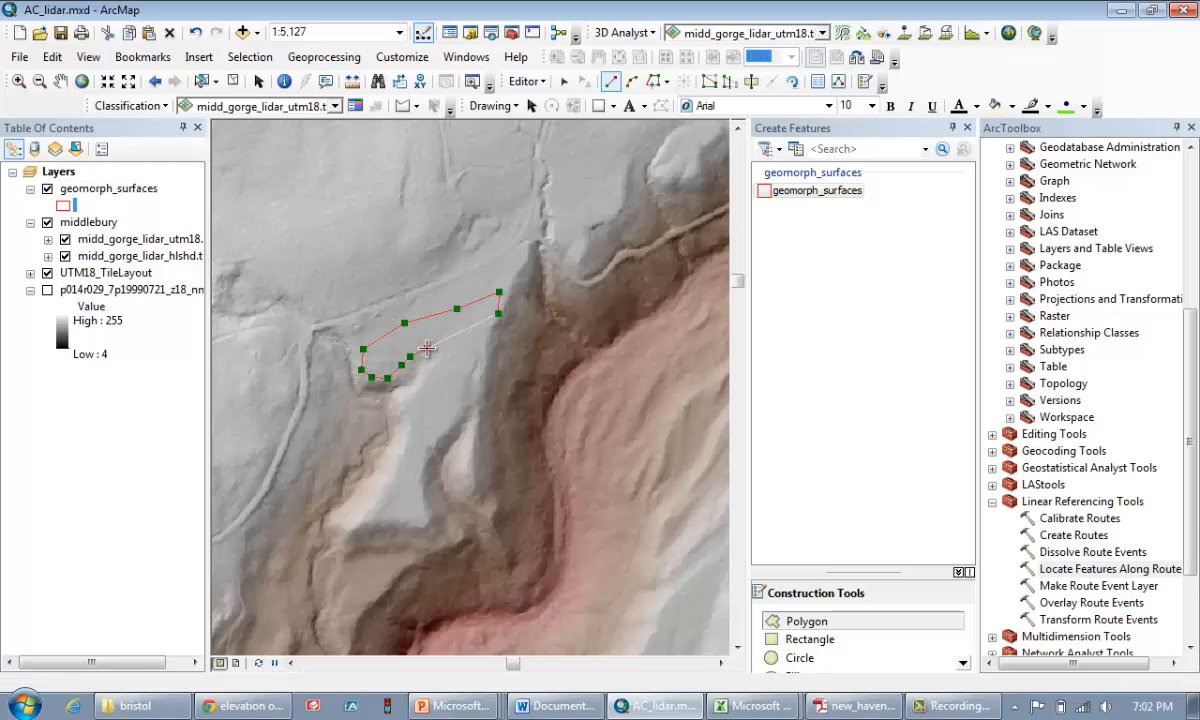
pyautogui.click(427, 348)
pyautogui.click(438, 348)
pyautogui.click(445, 358)
pyautogui.click(440, 370)
pyautogui.click(429, 382)
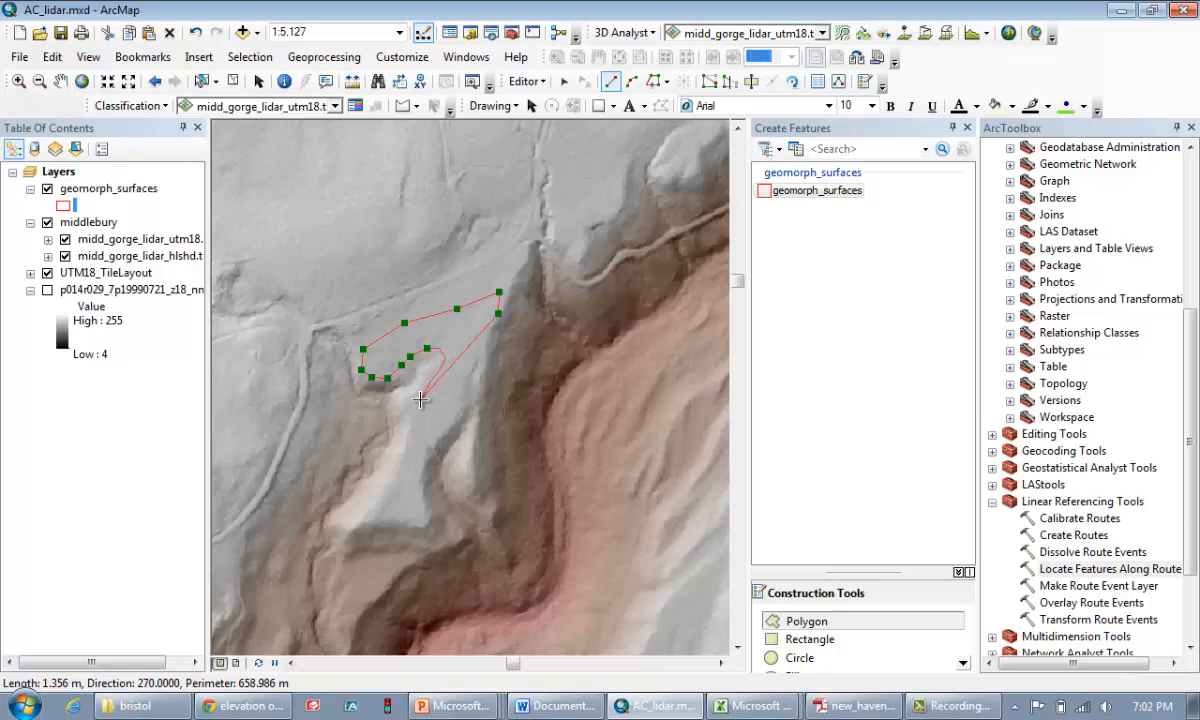
pyautogui.click(422, 397)
pyautogui.click(412, 408)
pyautogui.click(412, 428)
pyautogui.click(410, 448)
pyautogui.click(399, 467)
pyautogui.click(385, 489)
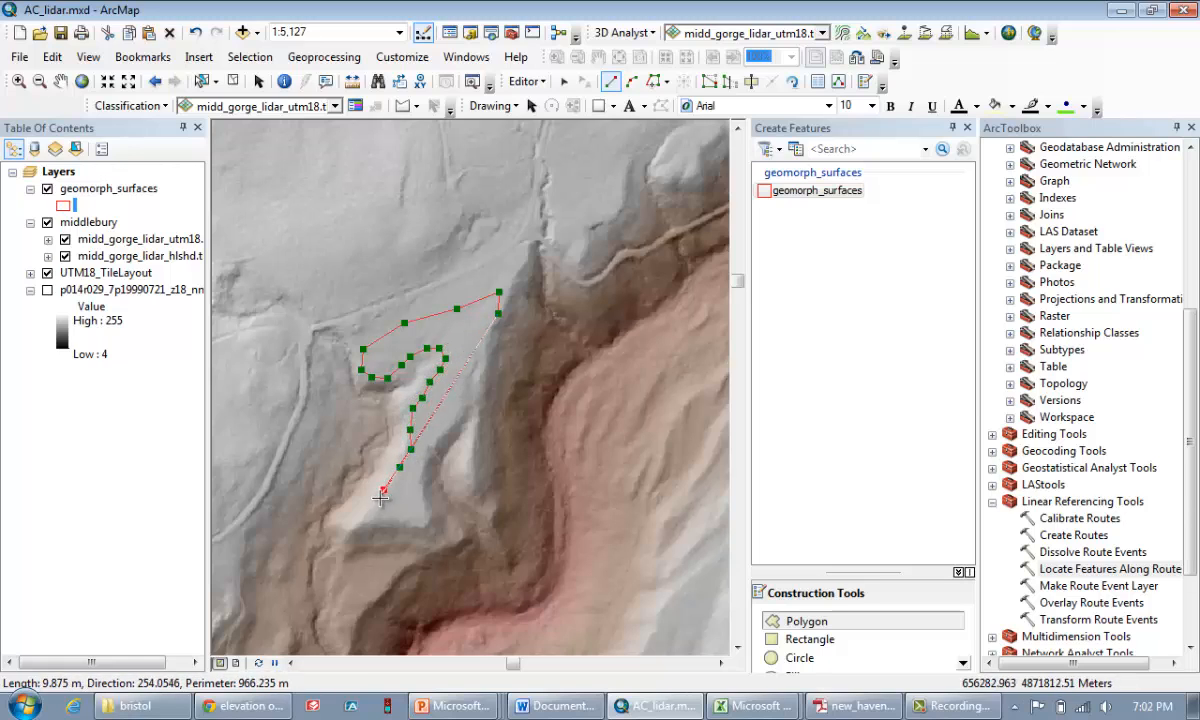
pyautogui.click(373, 506)
pyautogui.click(360, 520)
pyautogui.click(373, 523)
pyautogui.click(402, 522)
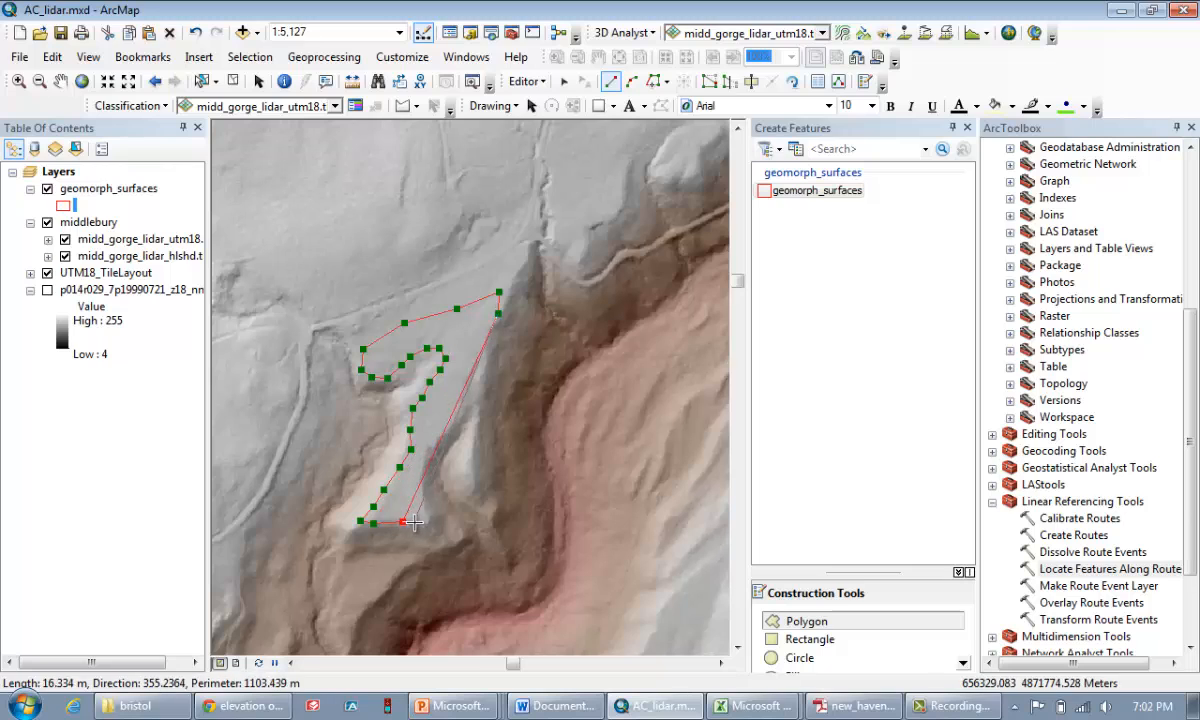
pyautogui.click(420, 523)
pyautogui.click(425, 499)
pyautogui.click(424, 453)
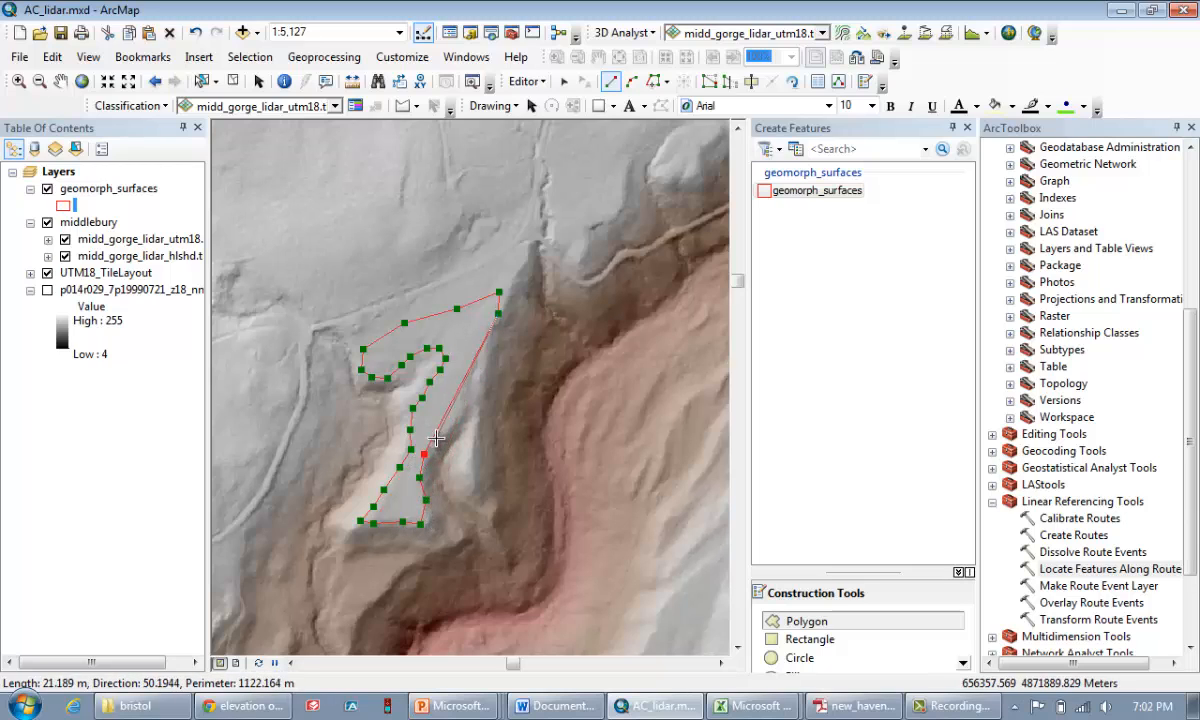
pyautogui.click(445, 428)
pyautogui.click(464, 398)
pyautogui.click(474, 375)
pyautogui.click(482, 355)
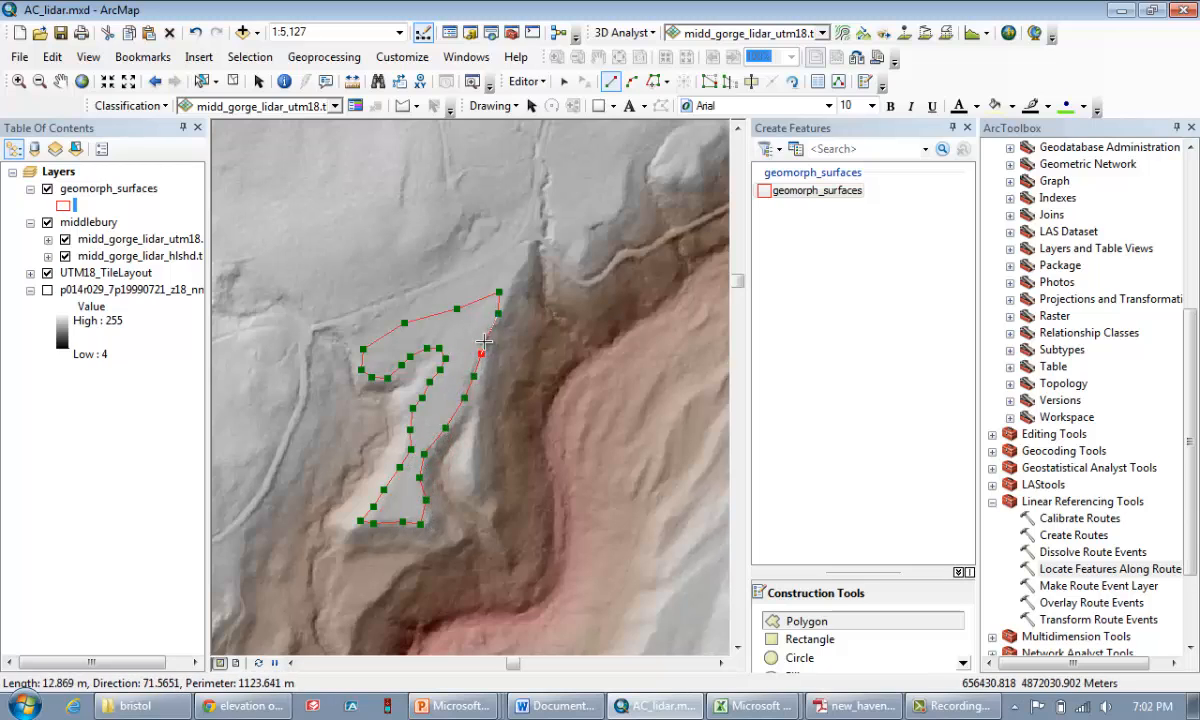
pyautogui.click(487, 331)
pyautogui.doubleClick(495, 317)
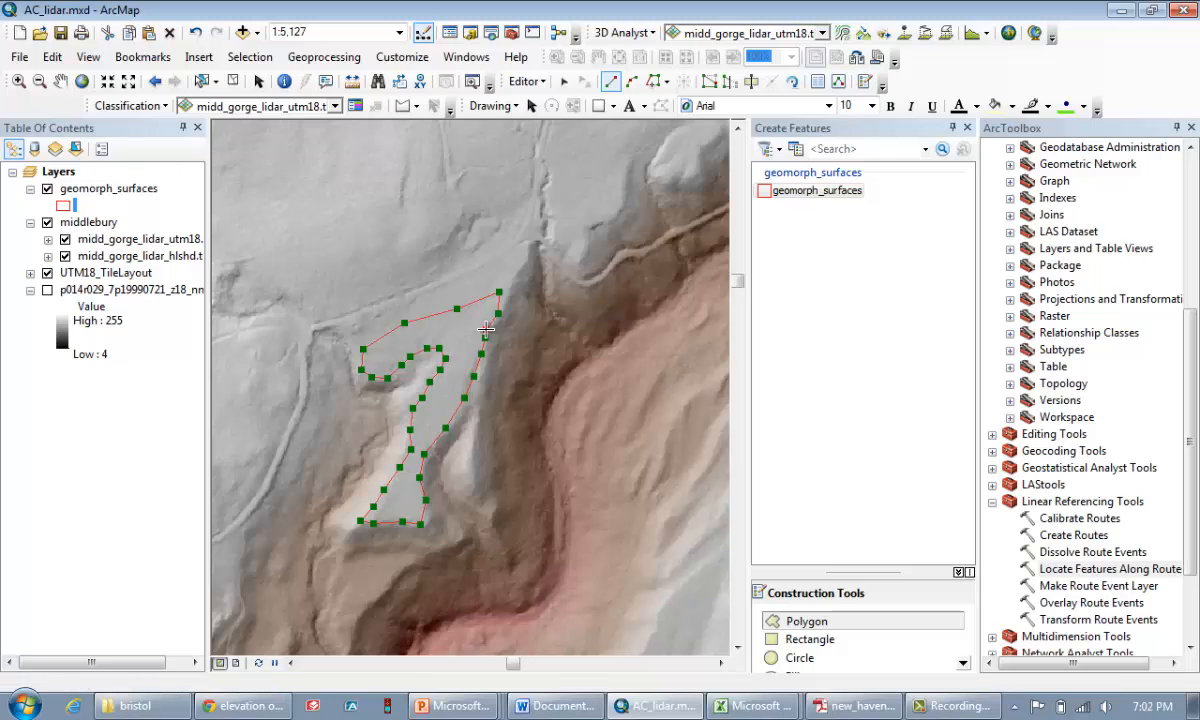
# Step: Examine the lidar terrain from the hook-shaped terrace down the valley to the gorge's western mouth, looking for flat surfaces north of the river
pyautogui.click(129, 82)
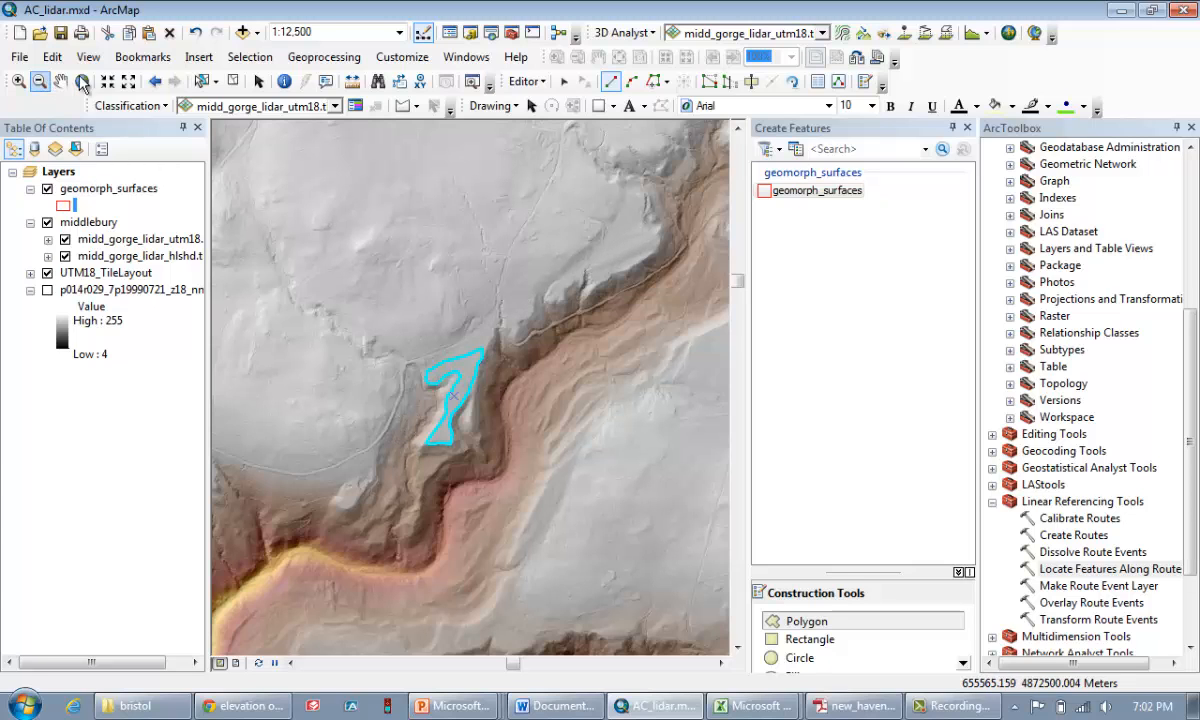
pyautogui.click(129, 82)
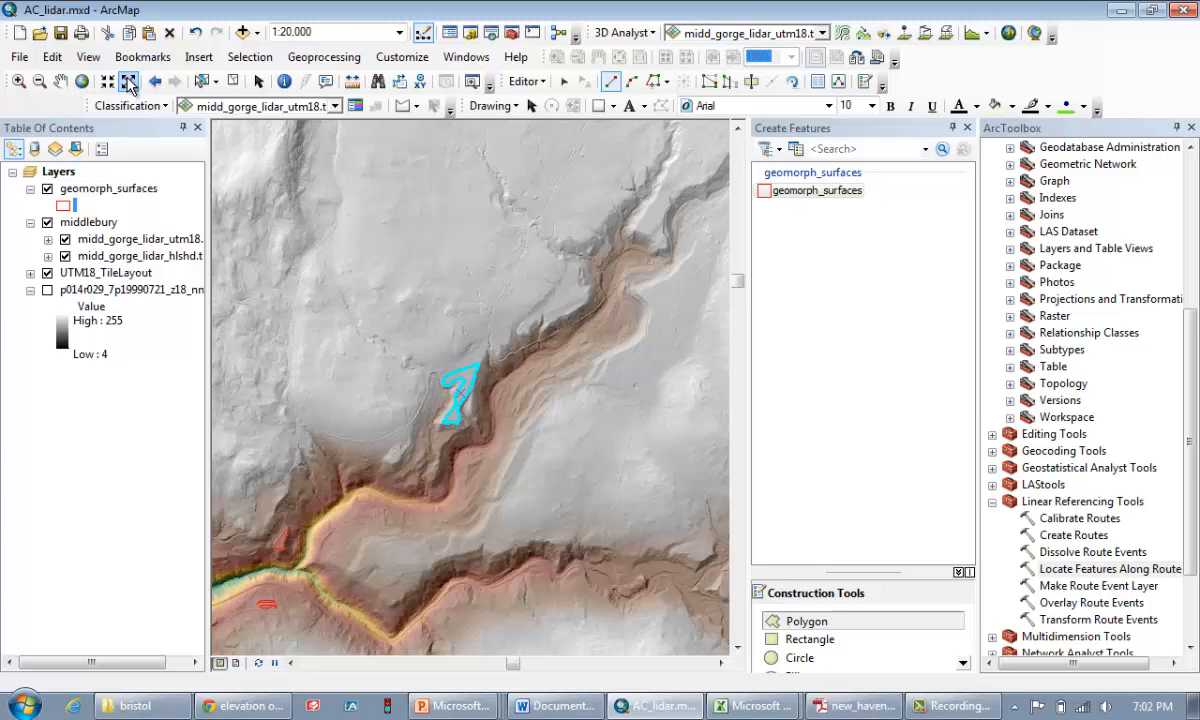
pyautogui.click(129, 82)
pyautogui.click(129, 82)
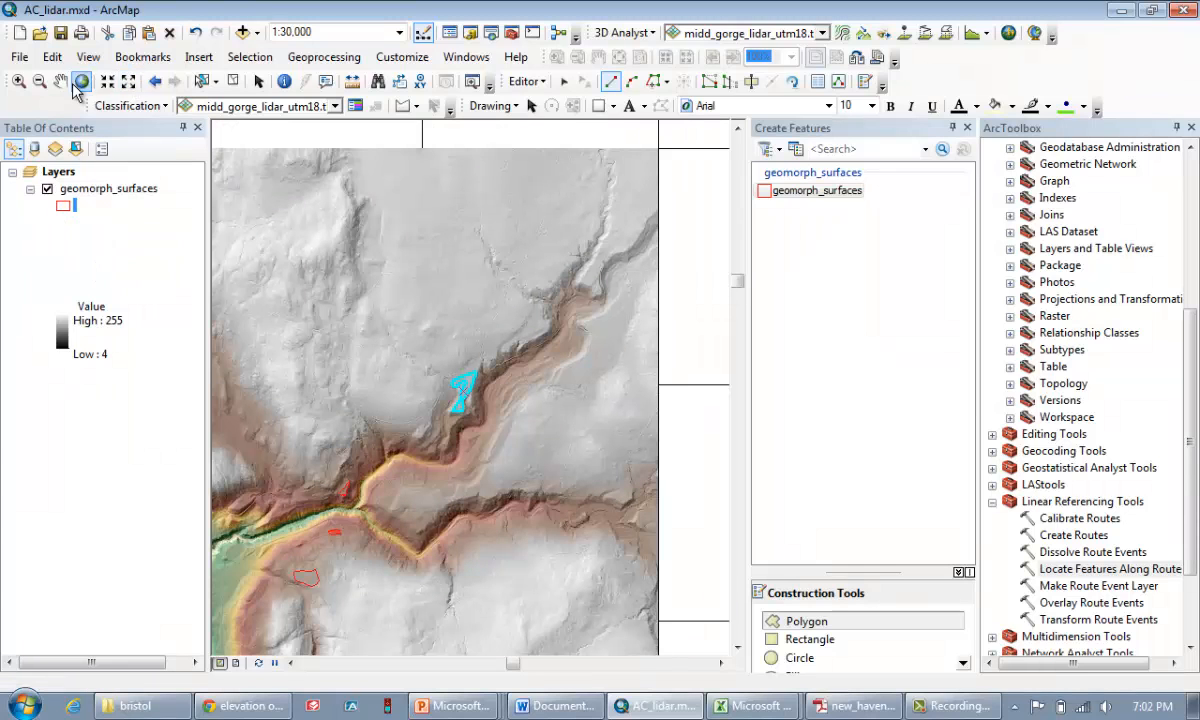
pyautogui.click(60, 81)
pyautogui.moveTo(313, 456); pyautogui.dragTo(429, 370)
pyautogui.moveTo(402, 461); pyautogui.dragTo(490, 327)
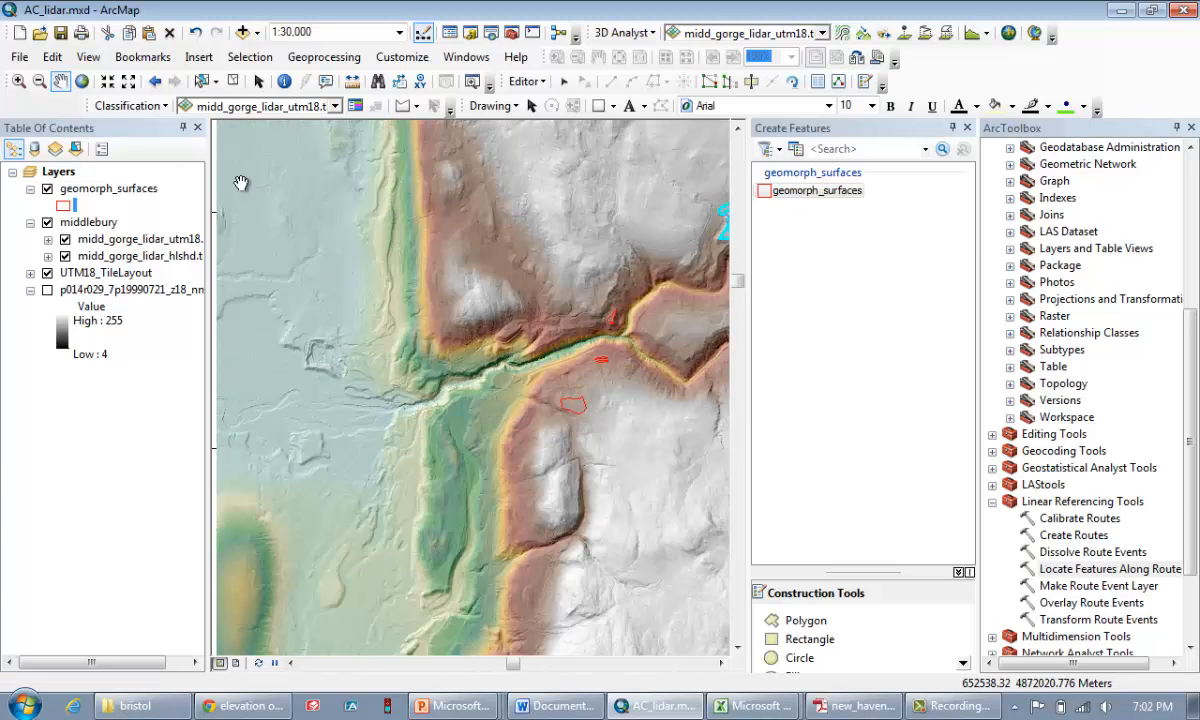
pyautogui.click(19, 81)
pyautogui.moveTo(333, 226); pyautogui.dragTo(556, 477)
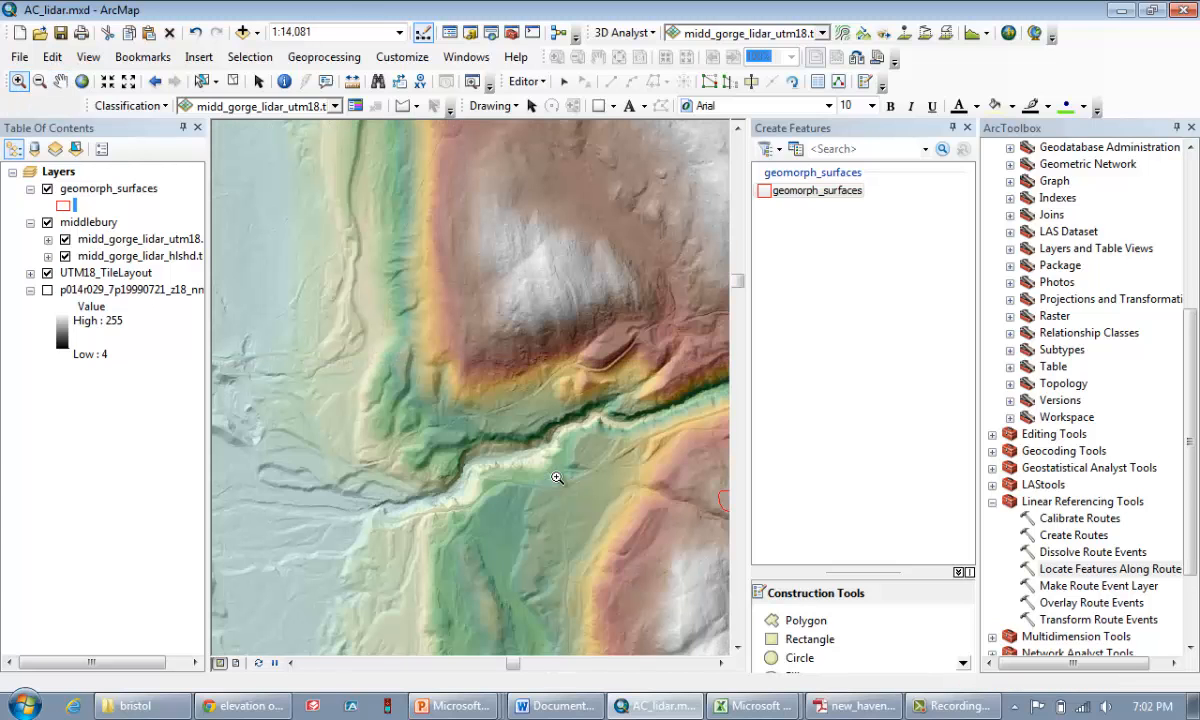
pyautogui.moveTo(266, 151); pyautogui.dragTo(600, 470)
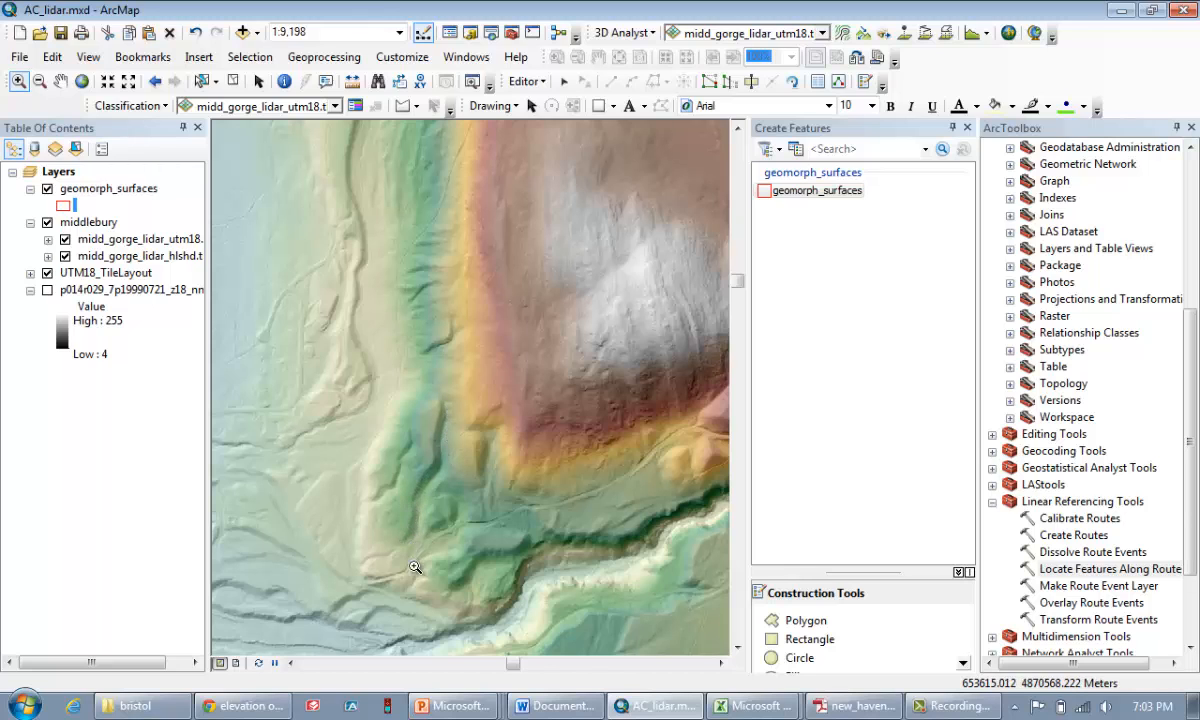
# Step: Digitize the long, narrow north-south channel floor northwest of the gorge mouth, east of the elongated ridge, as a polygon about 779 m in perimeter
pyautogui.moveTo(340, 340); pyautogui.dragTo(509, 541)
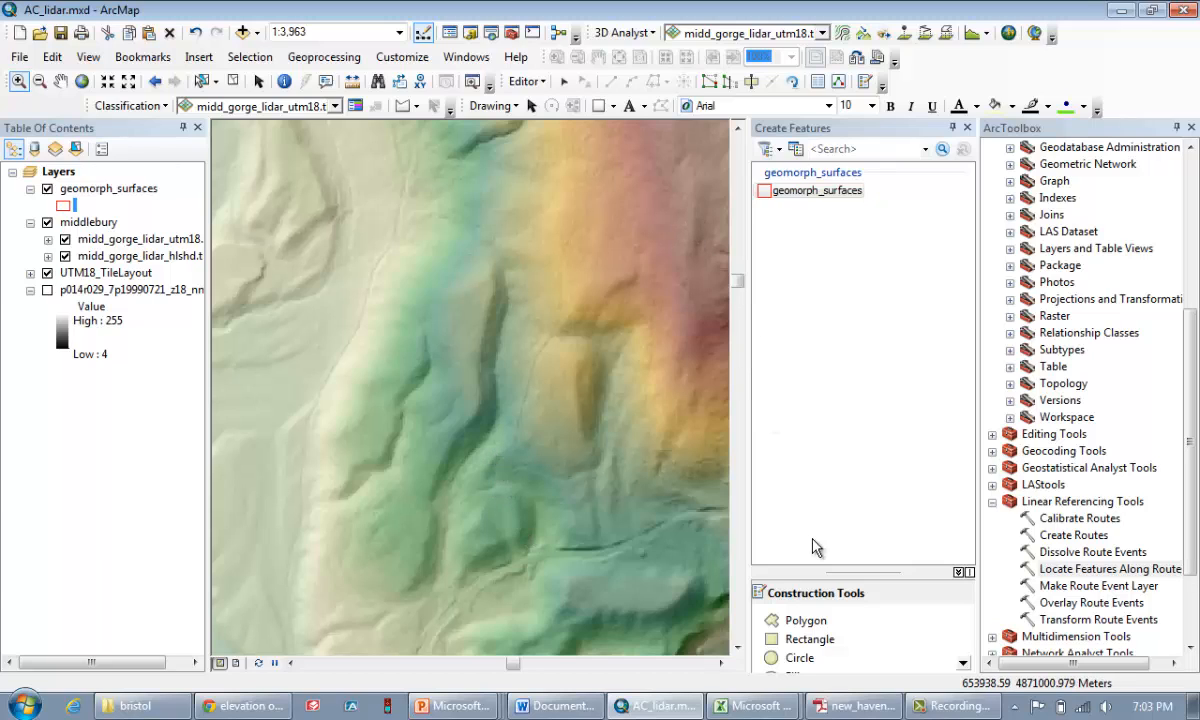
pyautogui.click(806, 621)
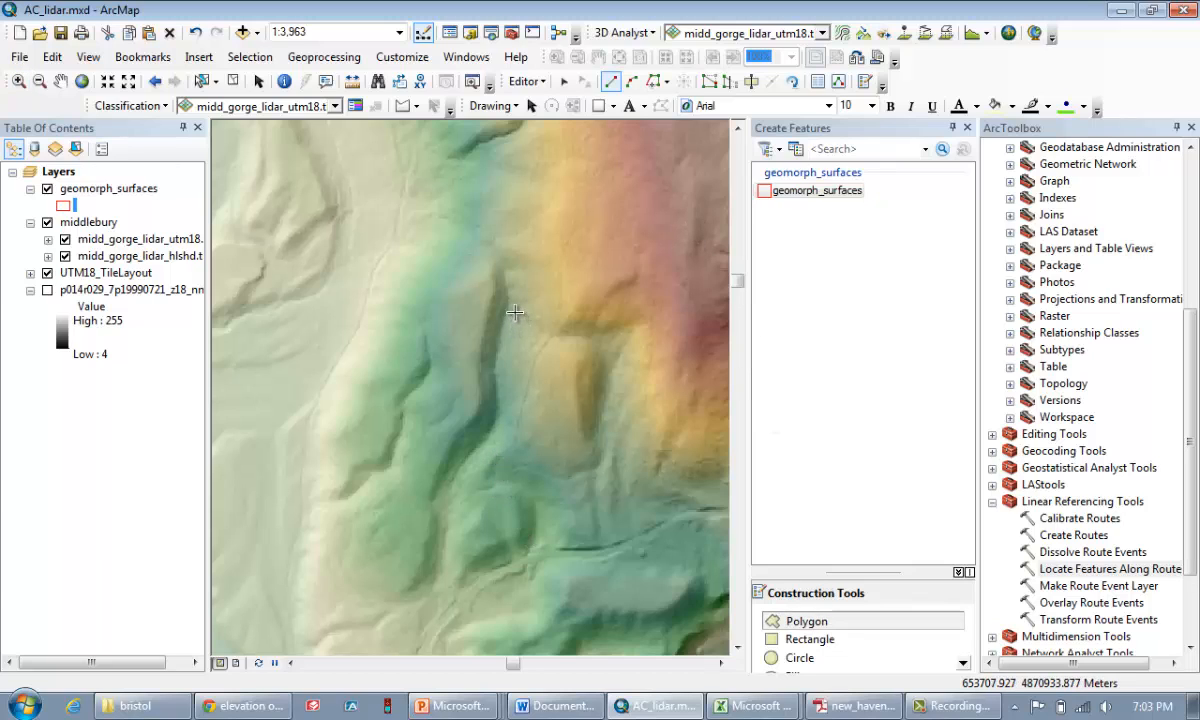
pyautogui.click(514, 312)
pyautogui.click(506, 268)
pyautogui.click(515, 282)
pyautogui.click(506, 287)
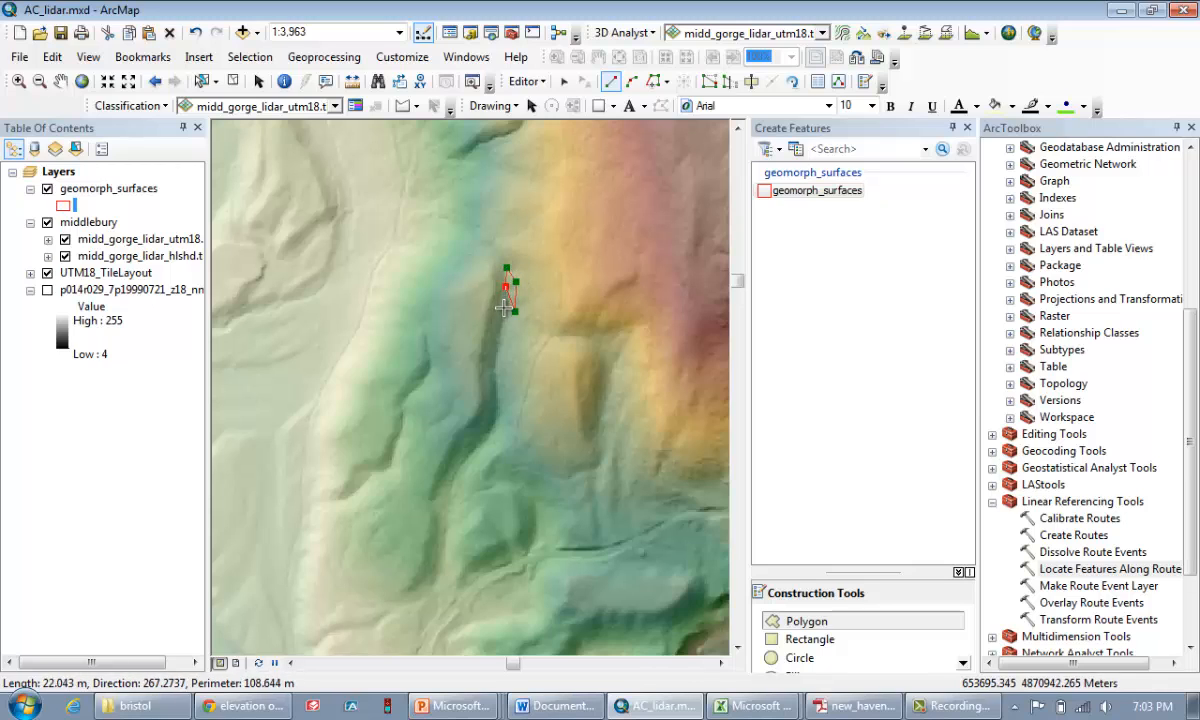
pyautogui.click(503, 308)
pyautogui.click(500, 332)
pyautogui.click(491, 362)
pyautogui.click(491, 381)
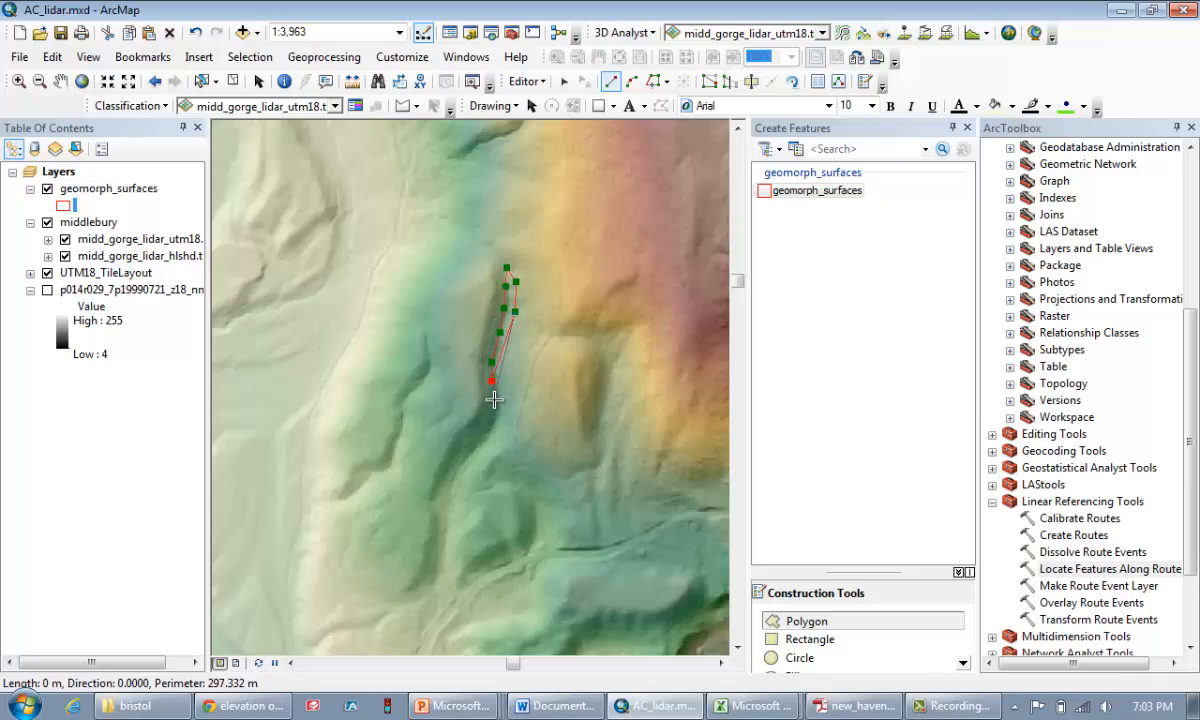
pyautogui.click(494, 398)
pyautogui.click(491, 421)
pyautogui.click(455, 472)
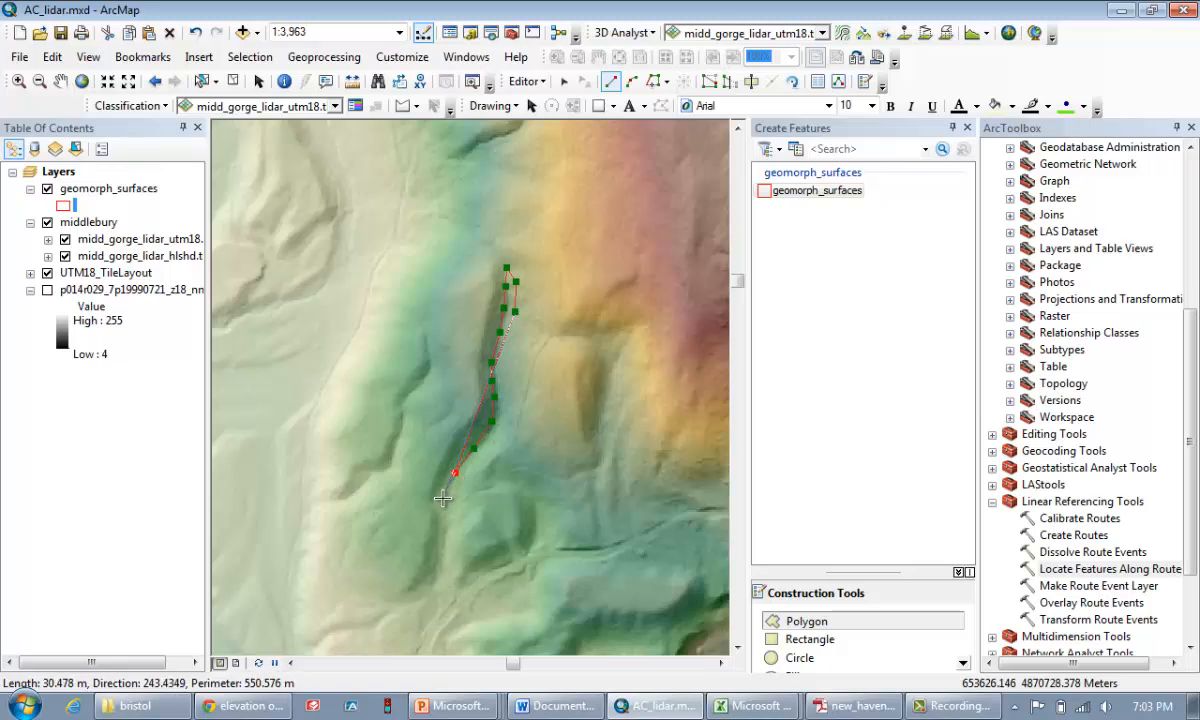
pyautogui.click(441, 499)
pyautogui.click(439, 524)
pyautogui.click(435, 548)
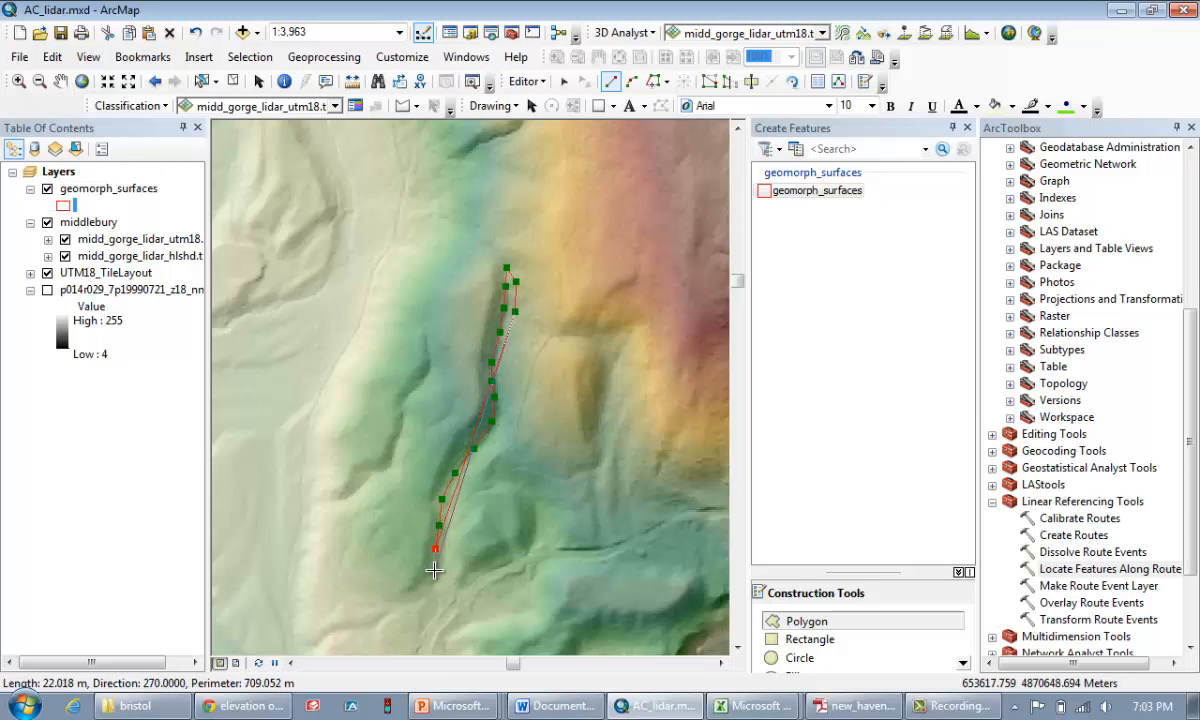
pyautogui.click(433, 572)
pyautogui.click(427, 587)
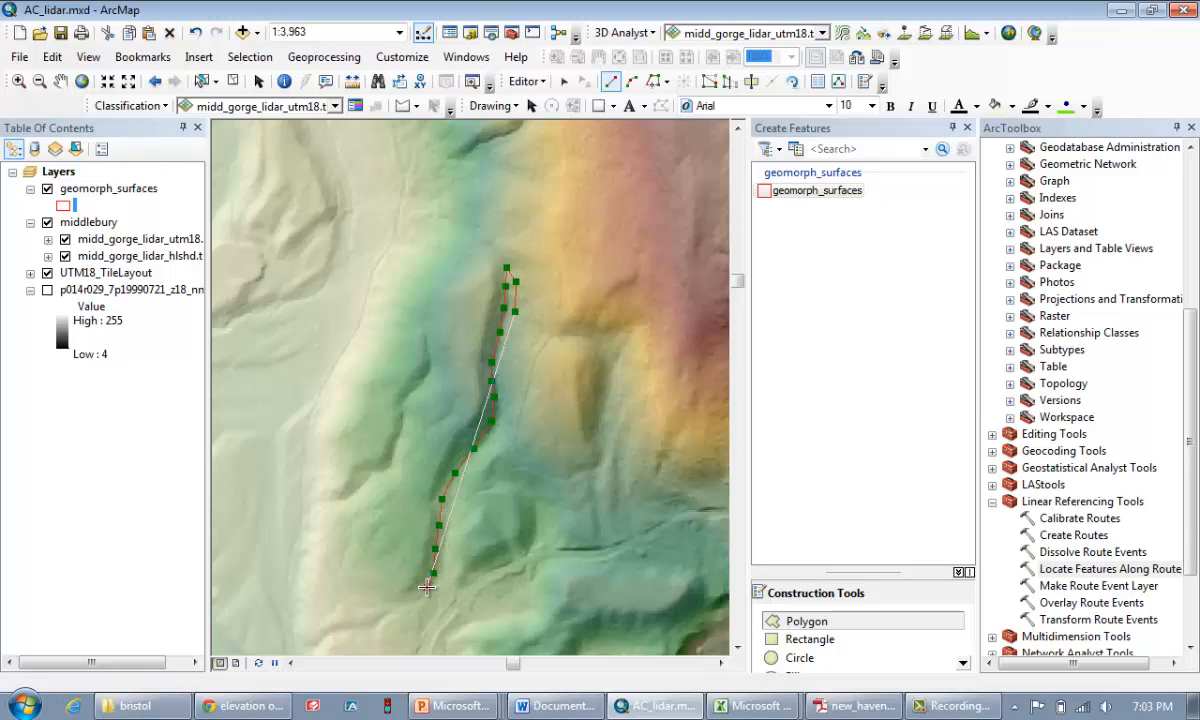
pyautogui.click(447, 585)
pyautogui.click(449, 552)
pyautogui.click(449, 527)
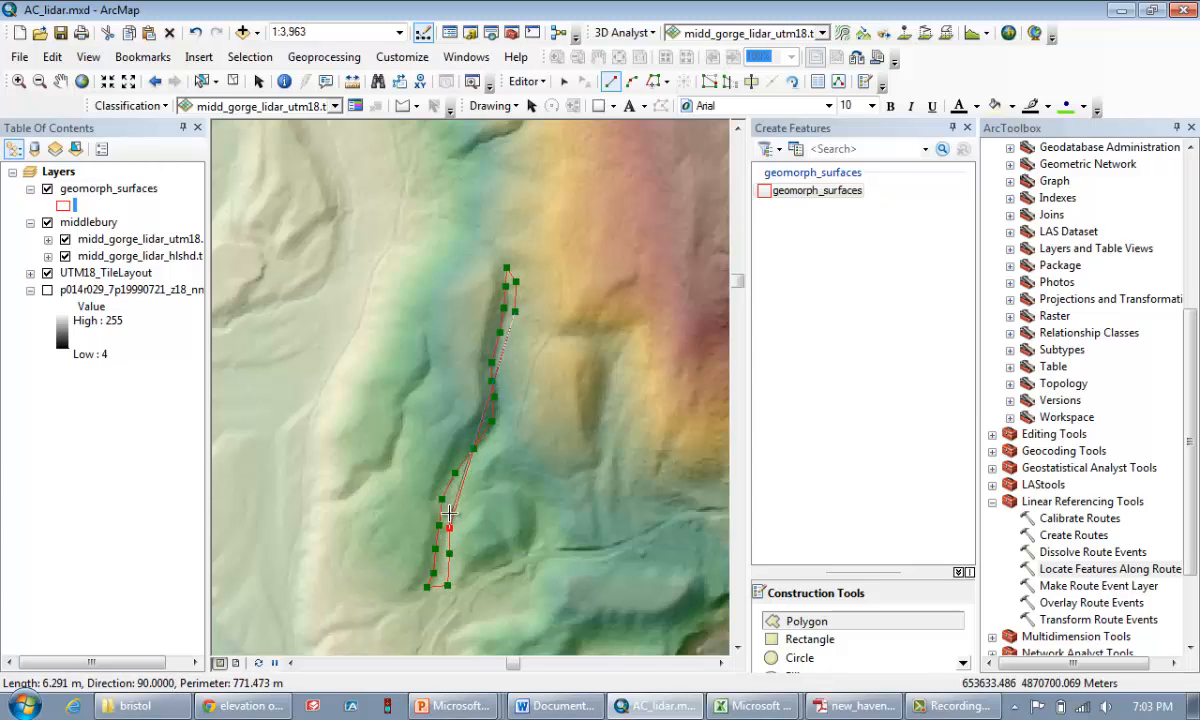
pyautogui.click(453, 496)
pyautogui.click(469, 471)
pyautogui.click(486, 450)
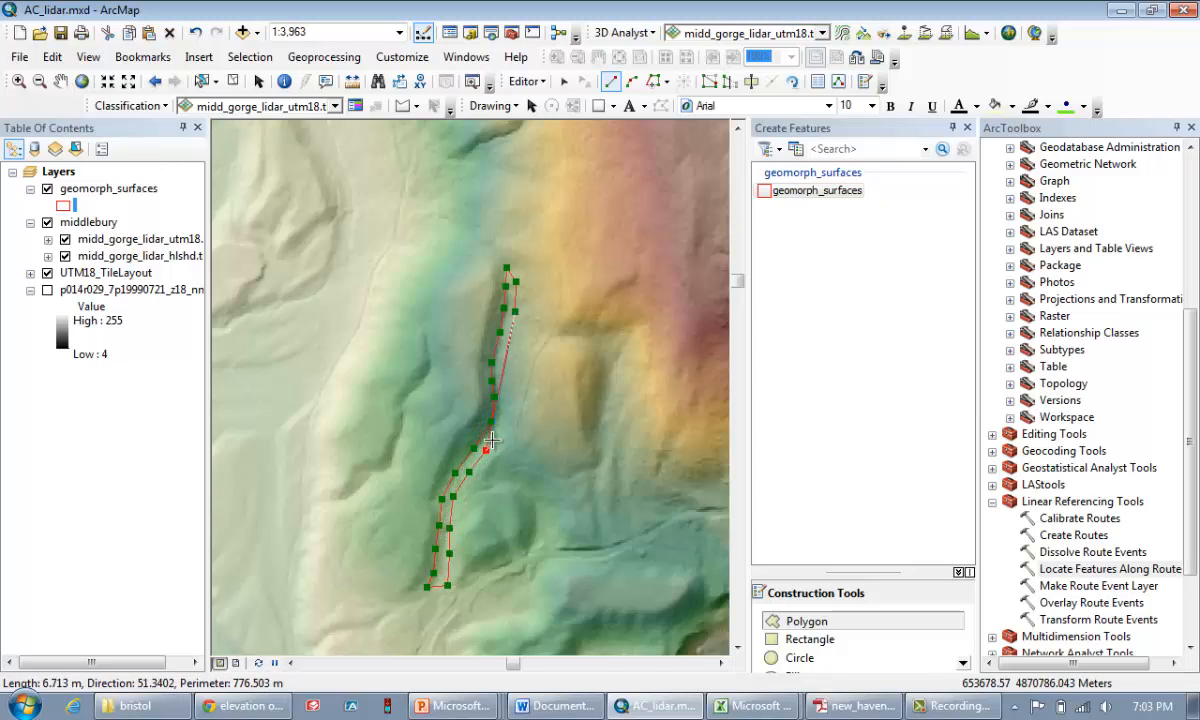
pyautogui.click(497, 428)
pyautogui.click(503, 404)
pyautogui.click(501, 378)
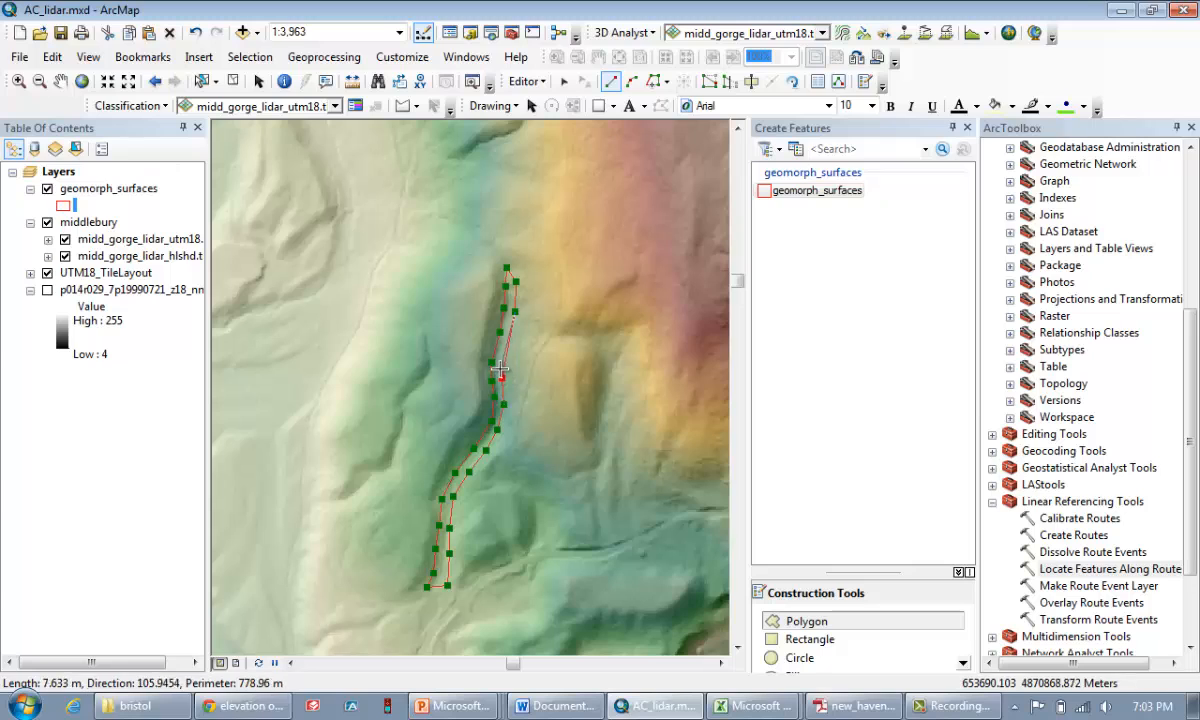
pyautogui.click(501, 362)
pyautogui.click(503, 342)
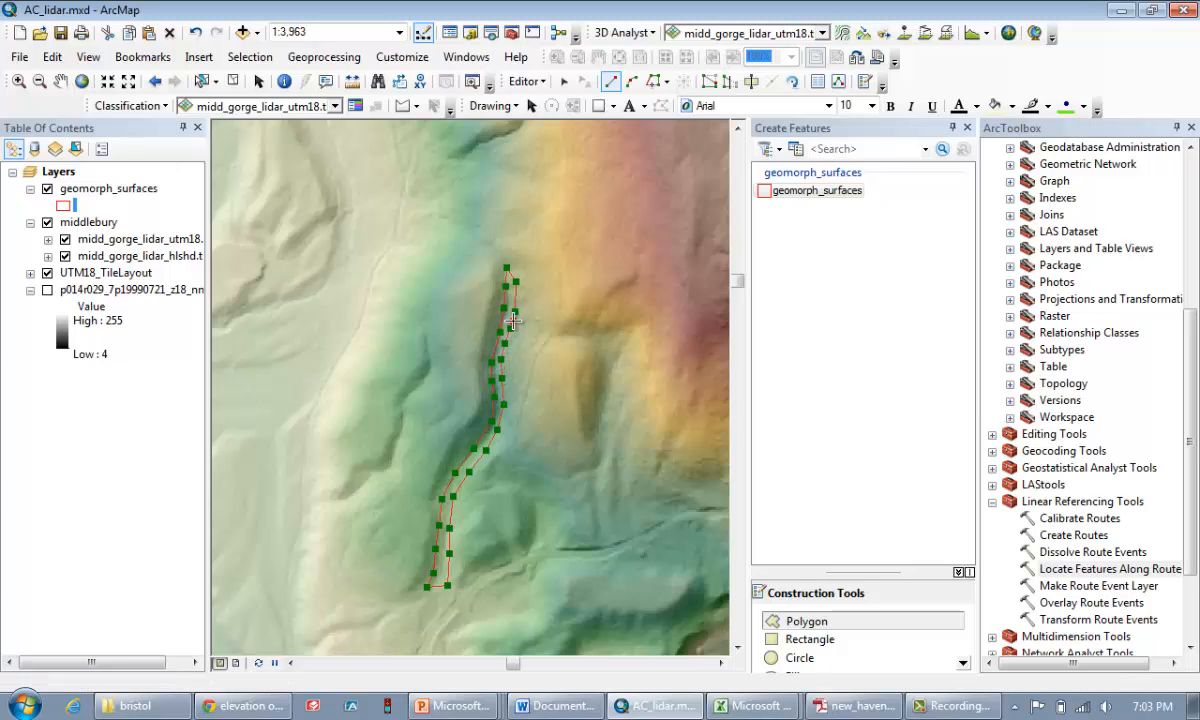
pyautogui.press('F2')
# Step: Digitize the thin, curved channel floor just west of the last polygon, running southwest to the edge of the slope, as a polygon
pyautogui.click(432, 351)
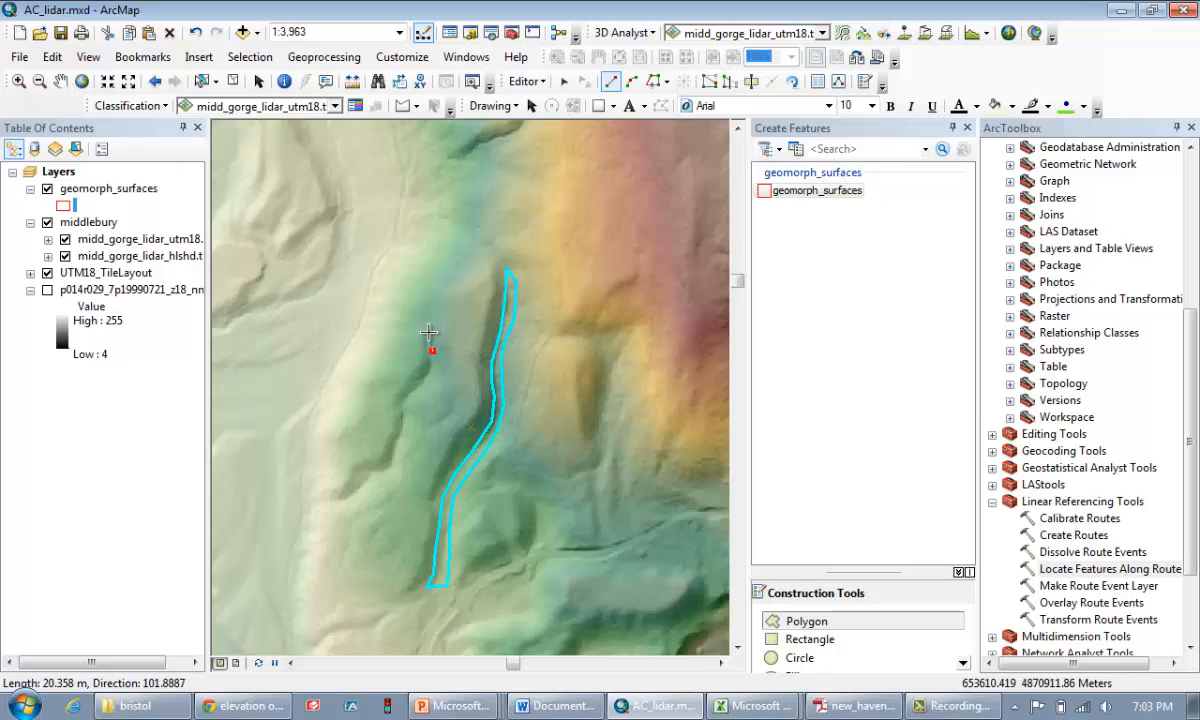
pyautogui.click(428, 333)
pyautogui.click(425, 343)
pyautogui.click(430, 365)
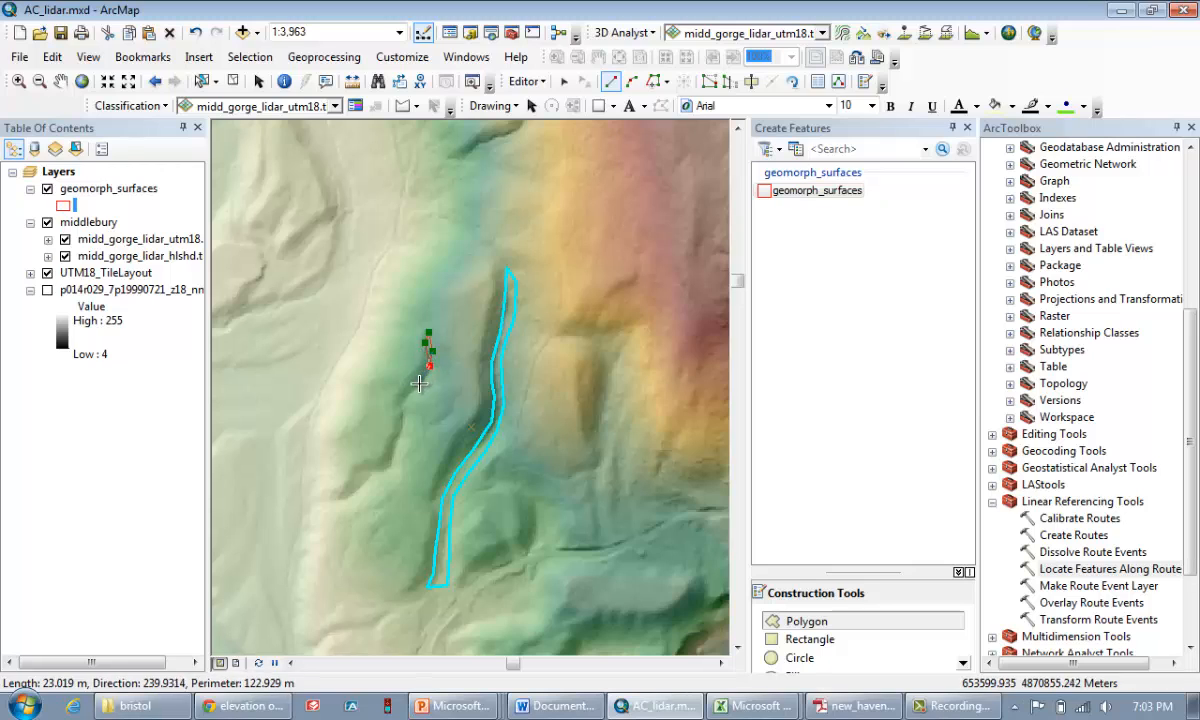
pyautogui.click(418, 384)
pyautogui.click(396, 407)
pyautogui.doubleClick(436, 365)
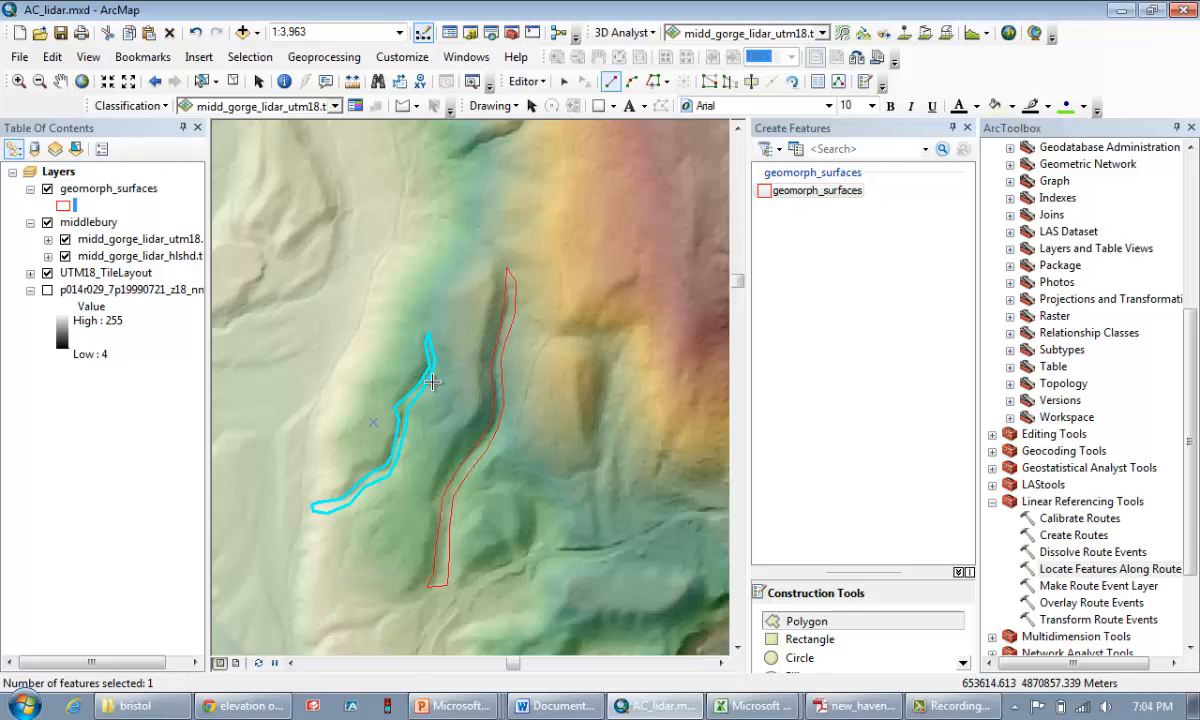
# Step: Identify the lidar elevations of the high flat surfaces on the south and north sides of the gorge mouth
pyautogui.click(130, 84)
pyautogui.click(130, 84)
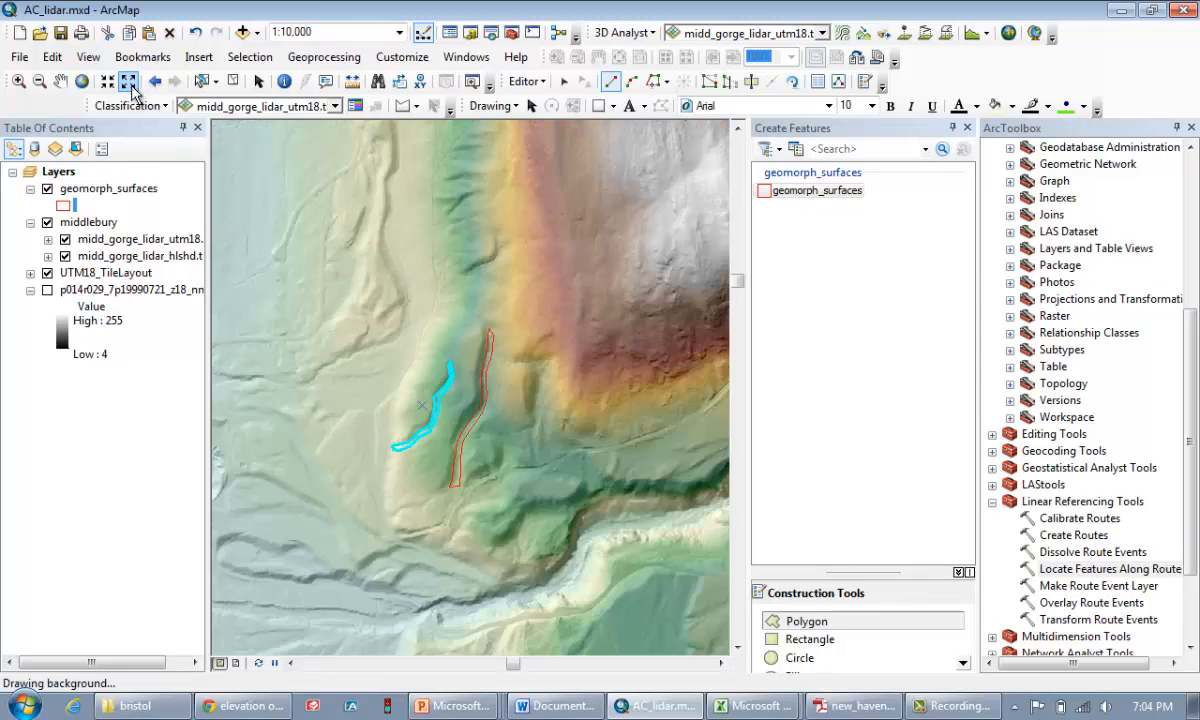
pyautogui.click(130, 84)
pyautogui.click(18, 81)
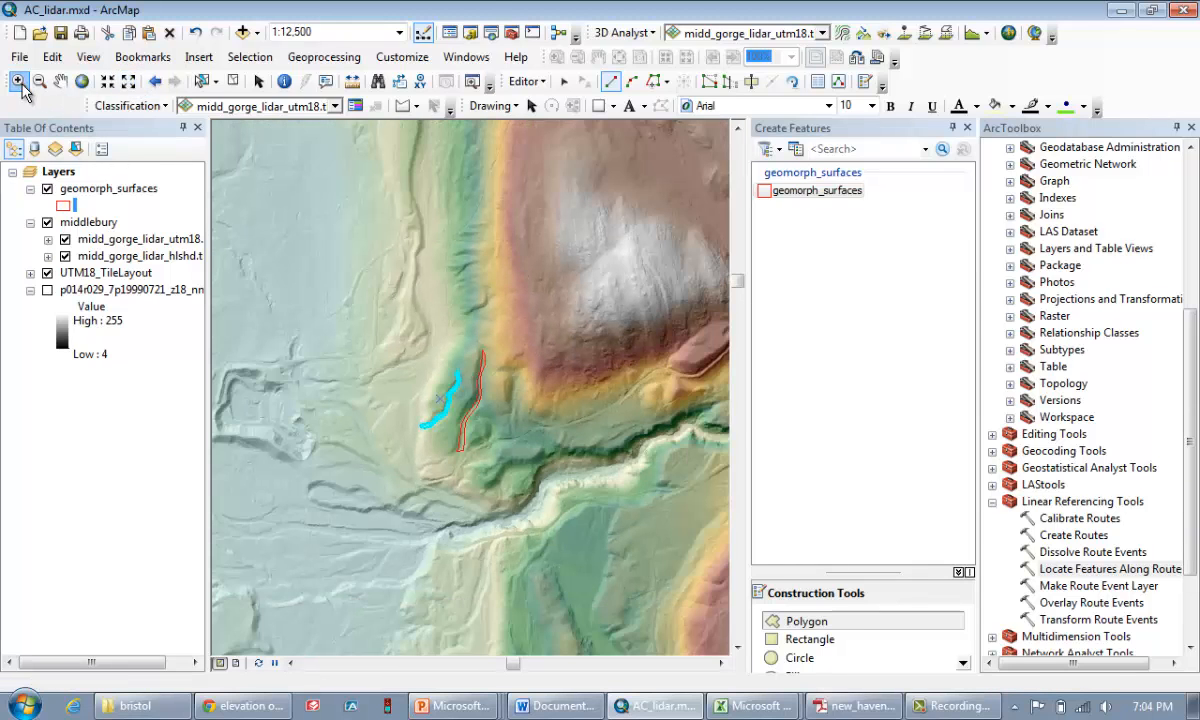
pyautogui.moveTo(224, 313); pyautogui.dragTo(565, 652)
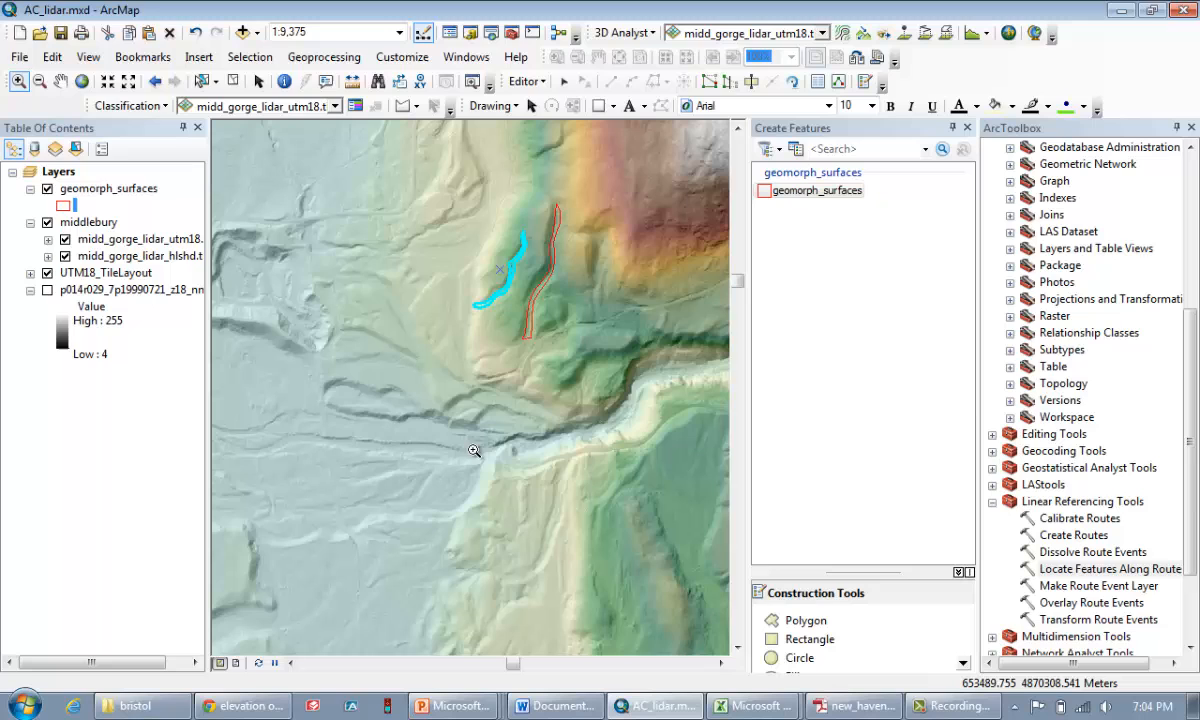
pyautogui.click(128, 81)
pyautogui.click(284, 81)
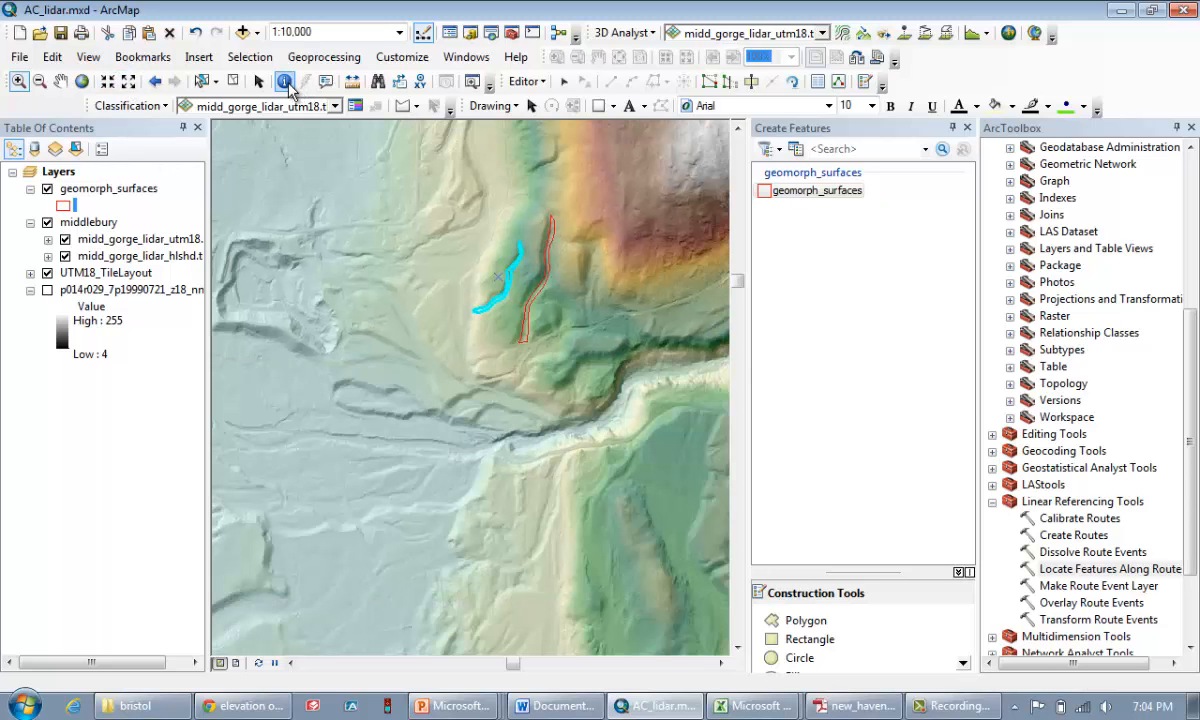
pyautogui.click(663, 450)
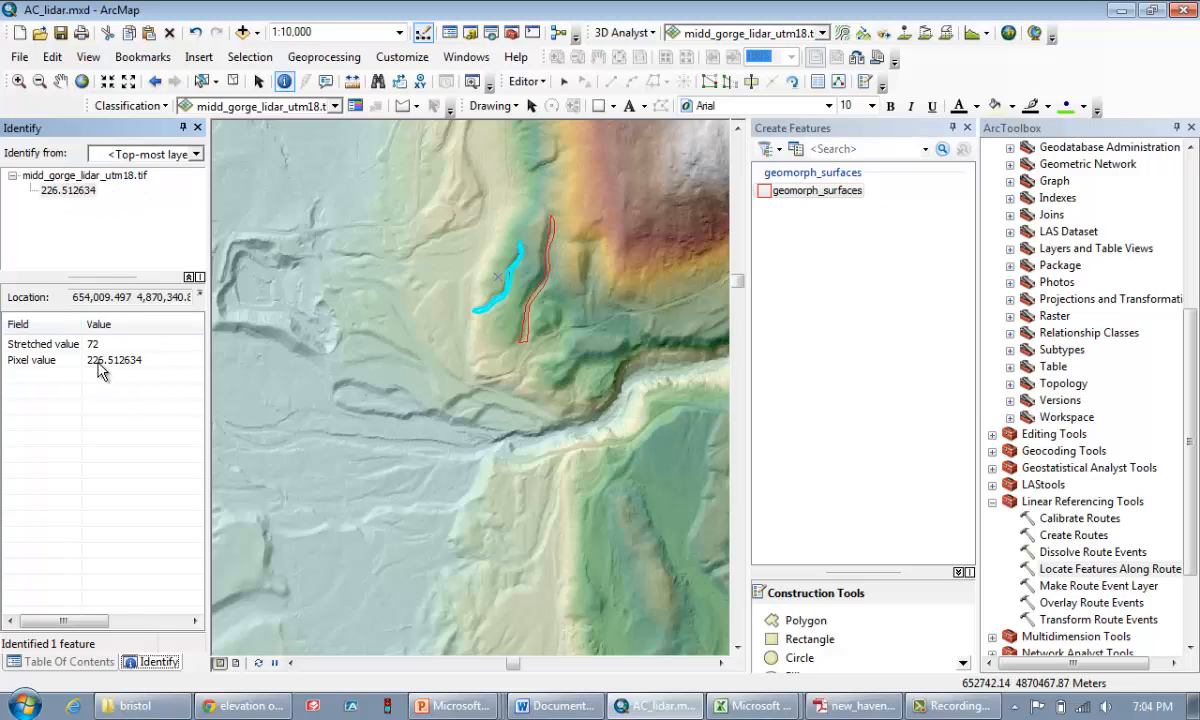
pyautogui.click(667, 447)
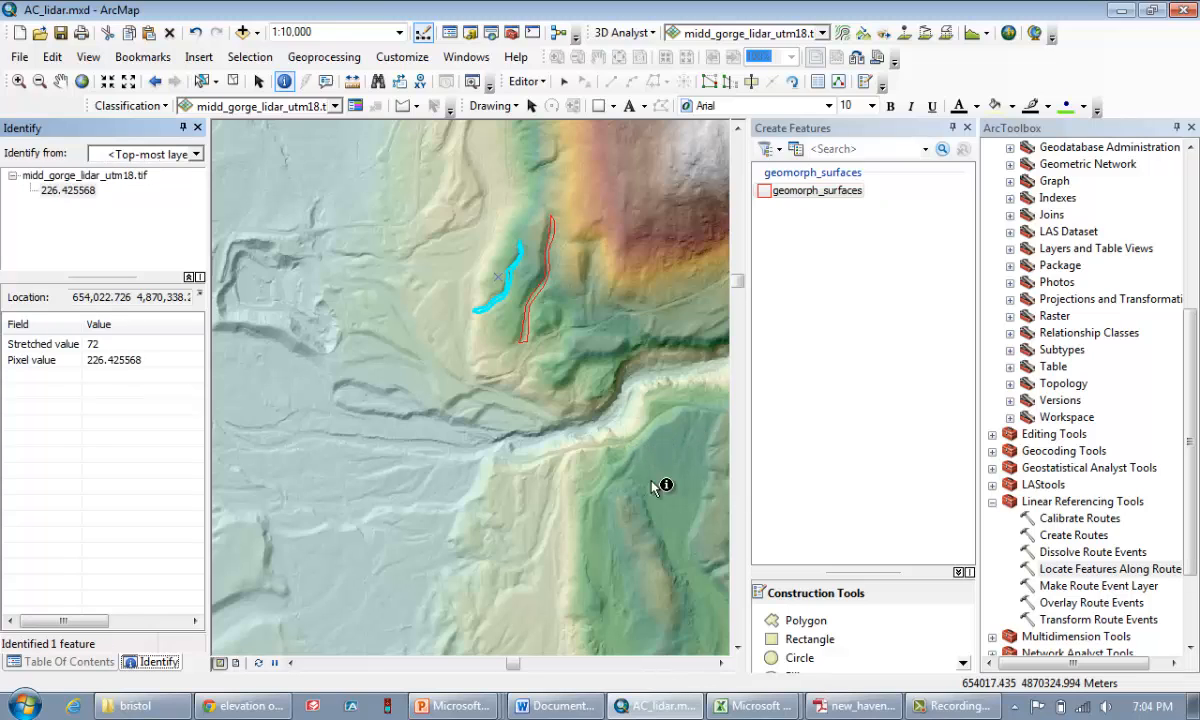
pyautogui.click(600, 348)
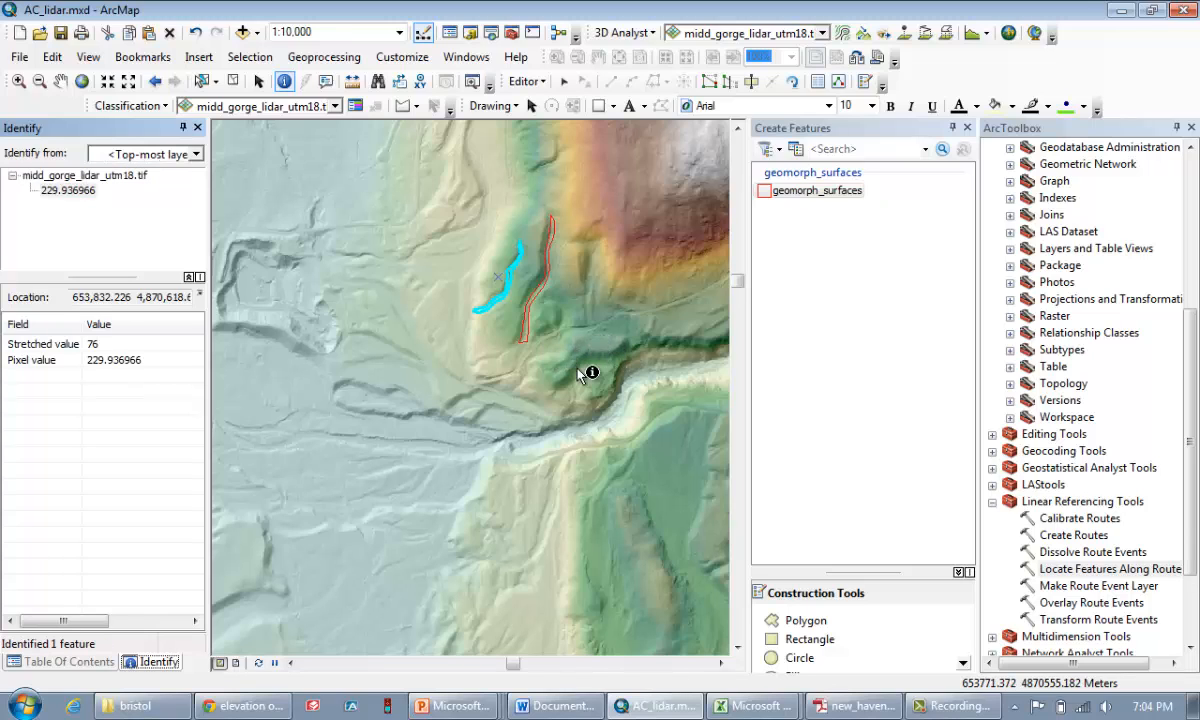
# Step: Identify the lidar elevations of the lower surfaces south and northwest of the river where it leaves the gorge
pyautogui.click(510, 510)
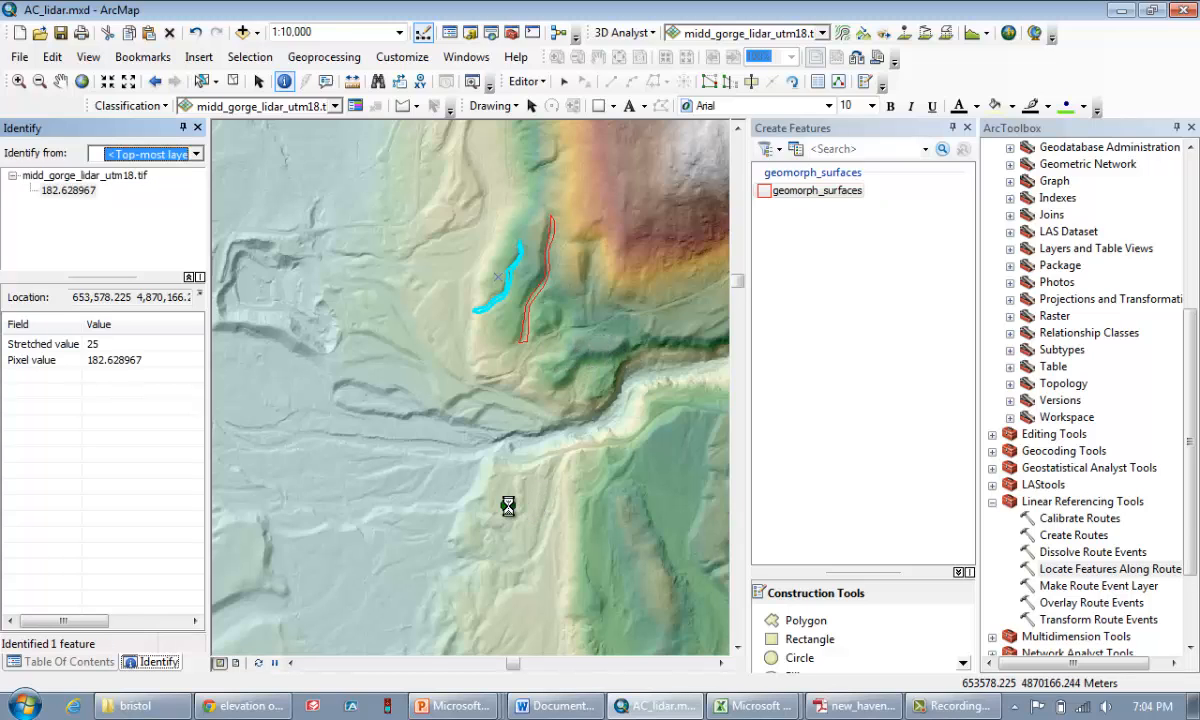
pyautogui.click(510, 497)
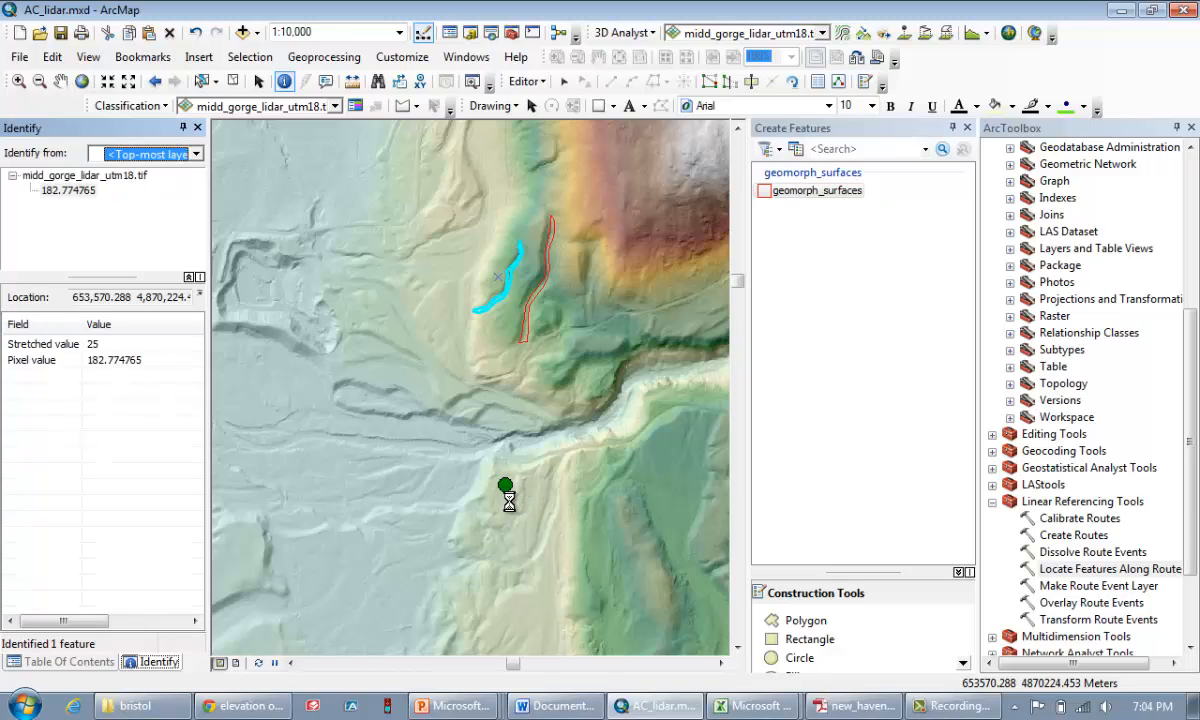
pyautogui.click(510, 494)
pyautogui.click(510, 505)
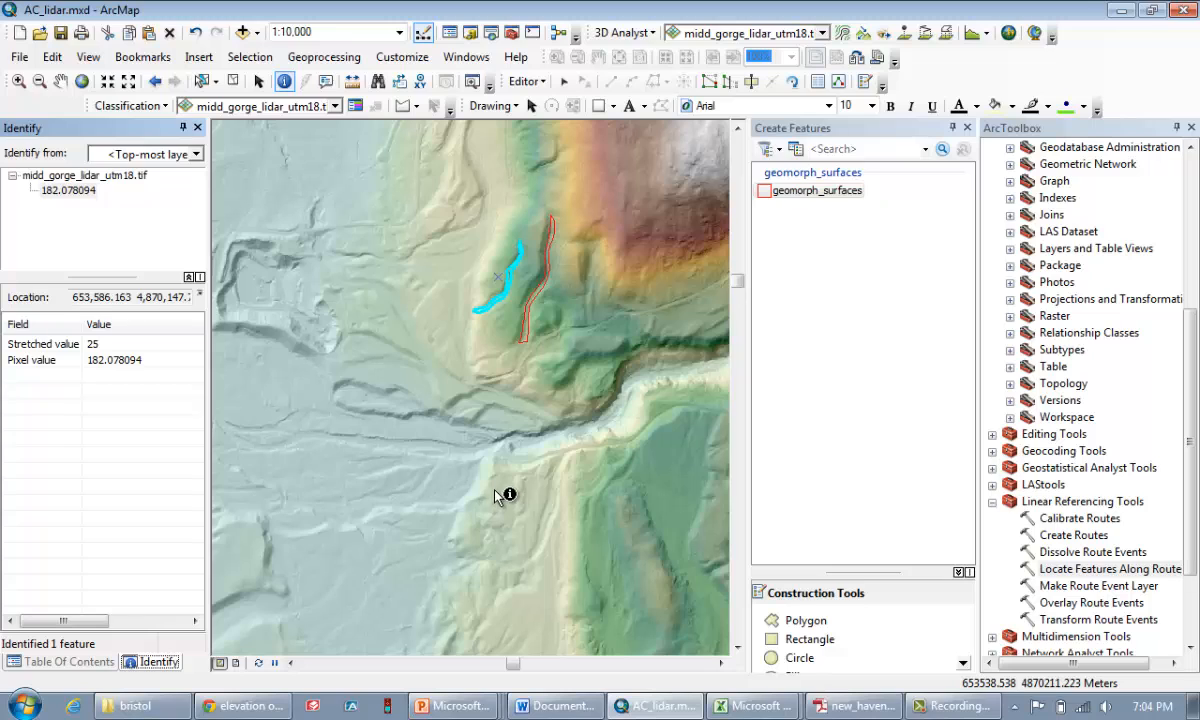
pyautogui.click(446, 389)
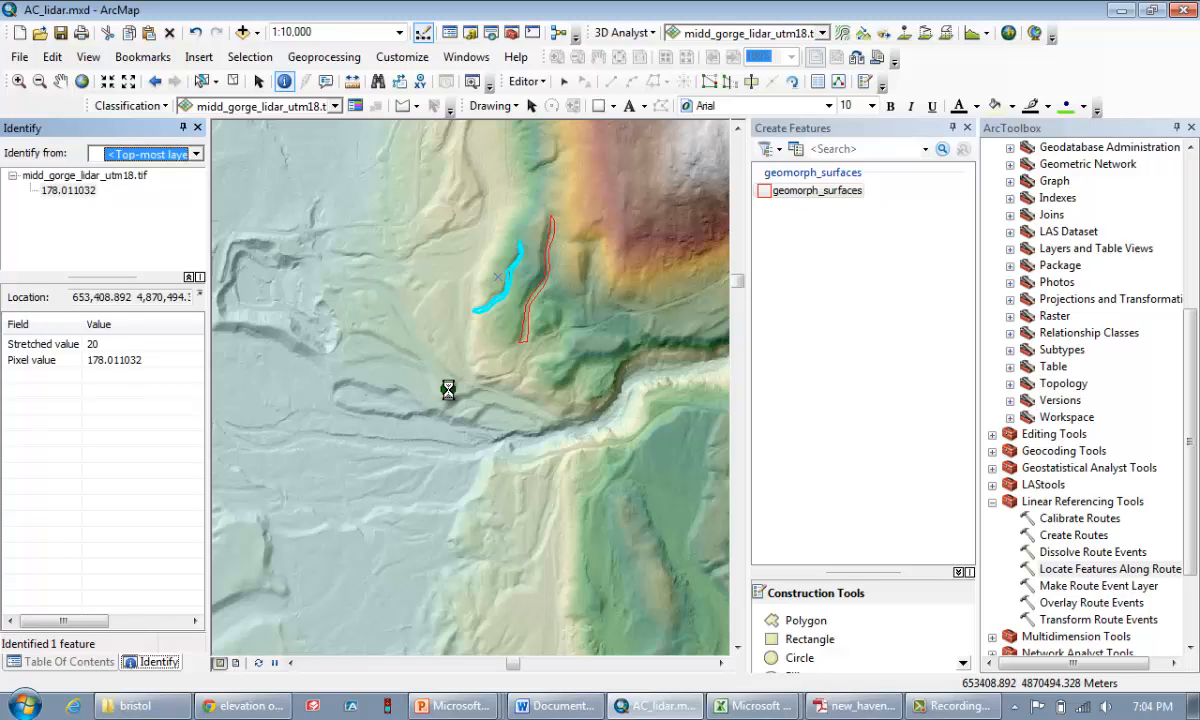
pyautogui.click(398, 333)
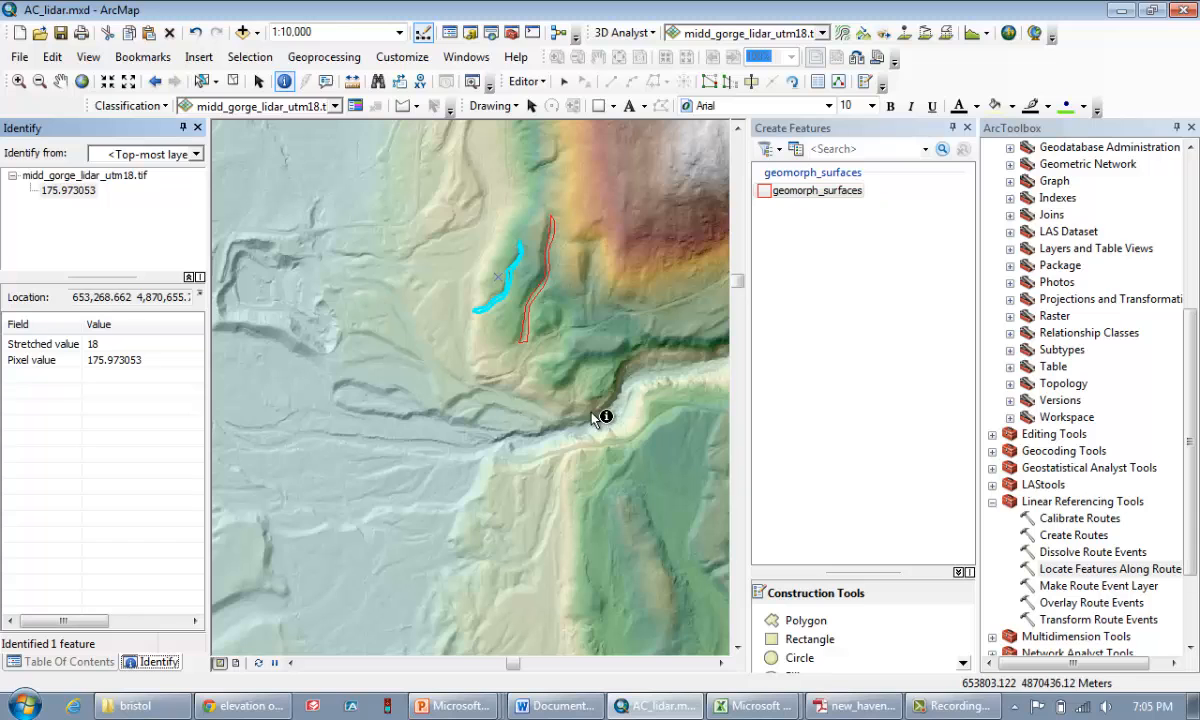
# Step: Identify the lidar elevations of the isolated flat-topped block southwest of the gorge mouth and of the sloping surface south of it
pyautogui.click(60, 81)
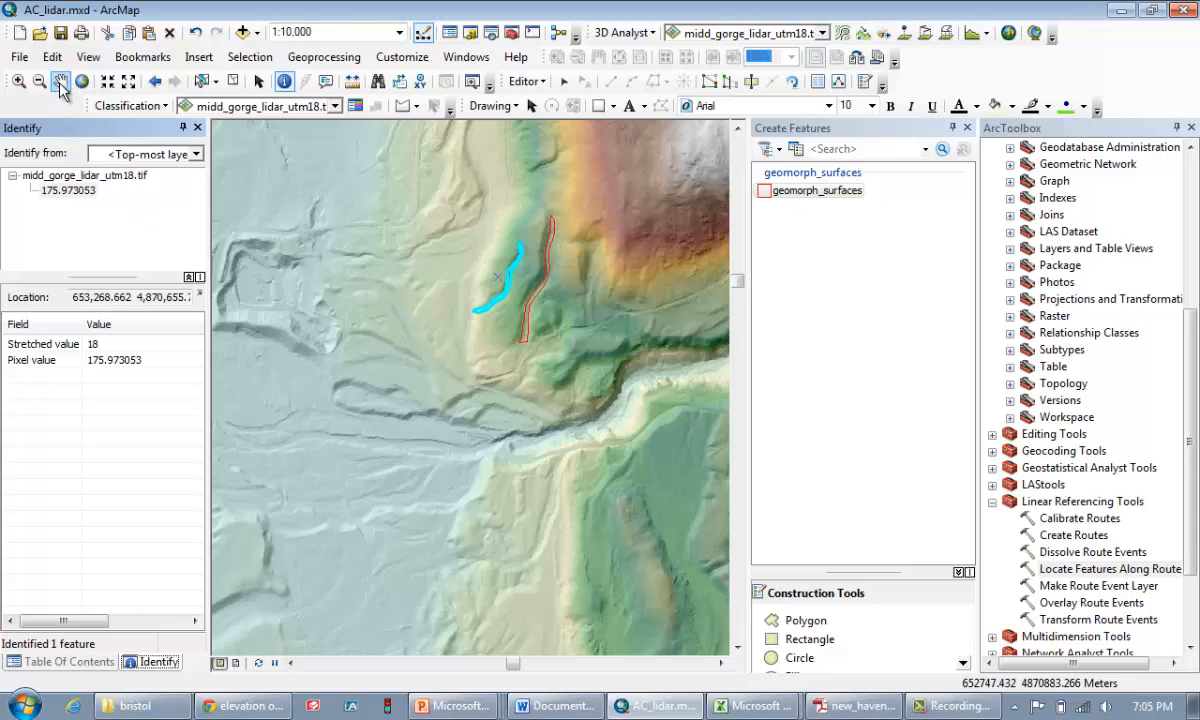
pyautogui.moveTo(375, 504); pyautogui.dragTo(443, 407)
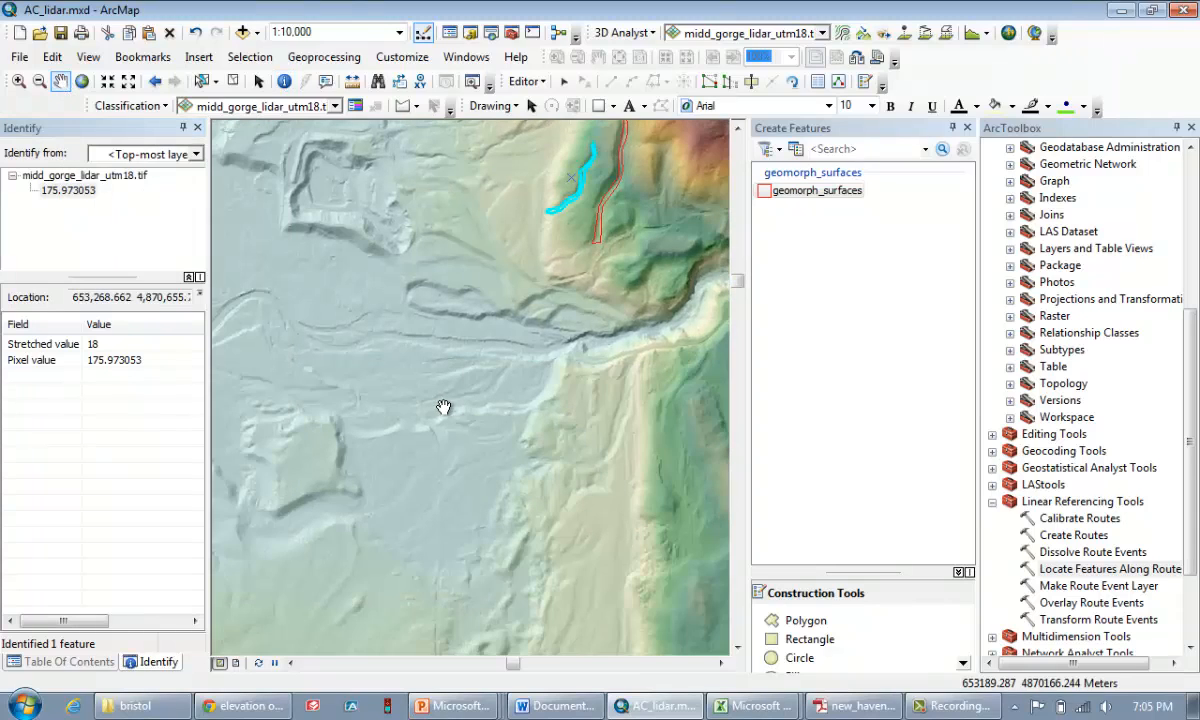
pyautogui.click(130, 84)
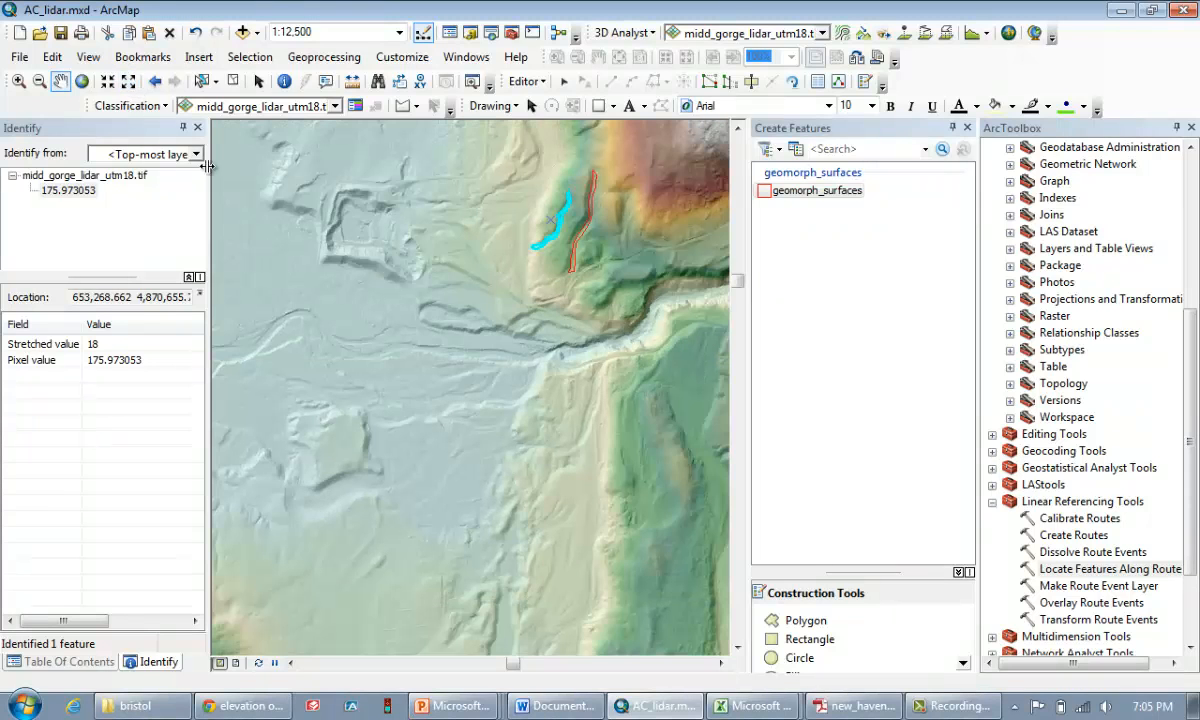
pyautogui.click(285, 81)
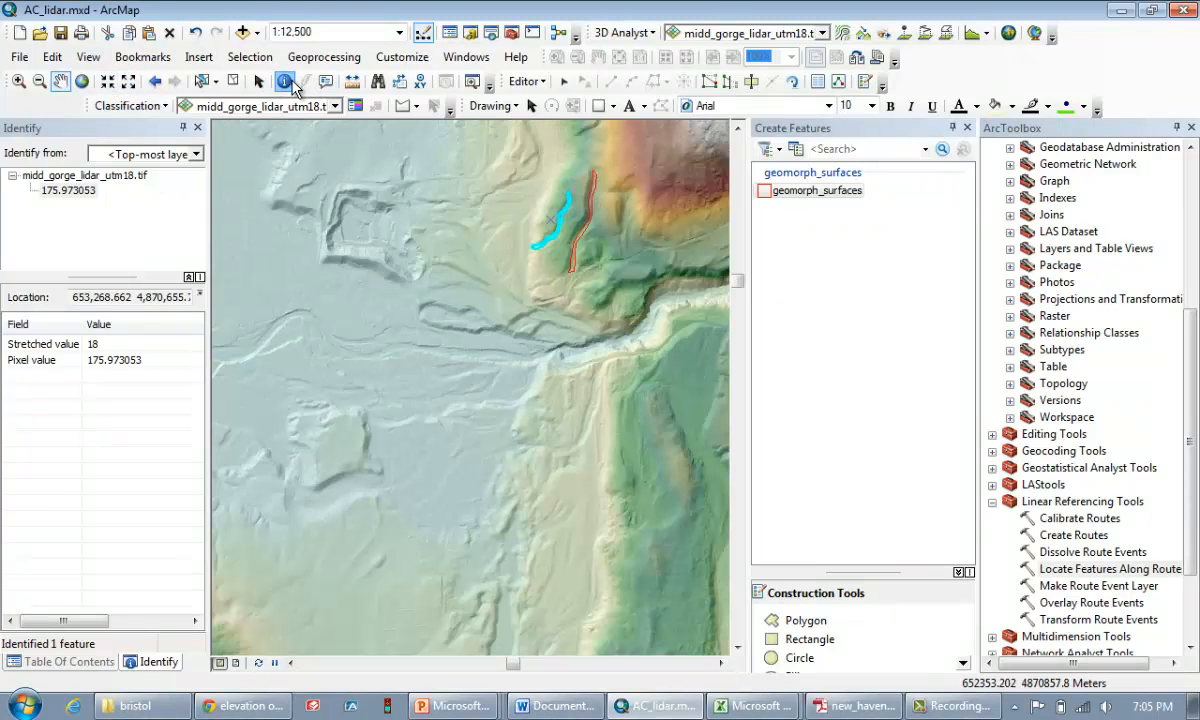
pyautogui.click(336, 447)
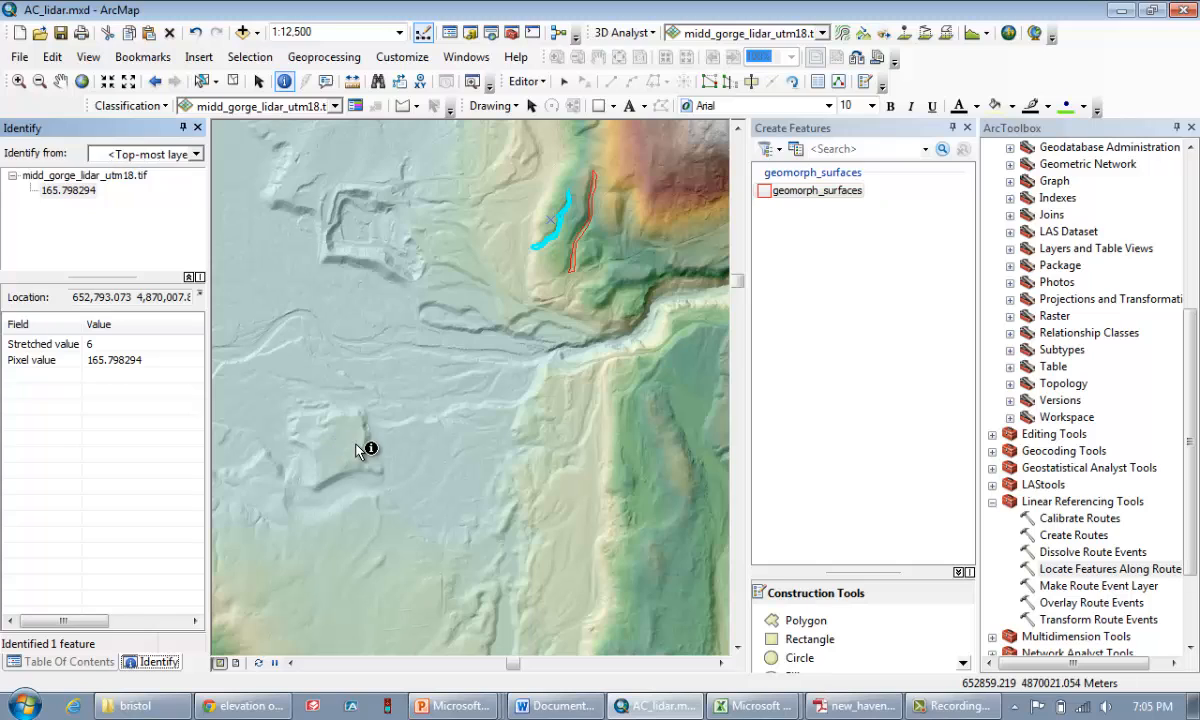
pyautogui.click(357, 448)
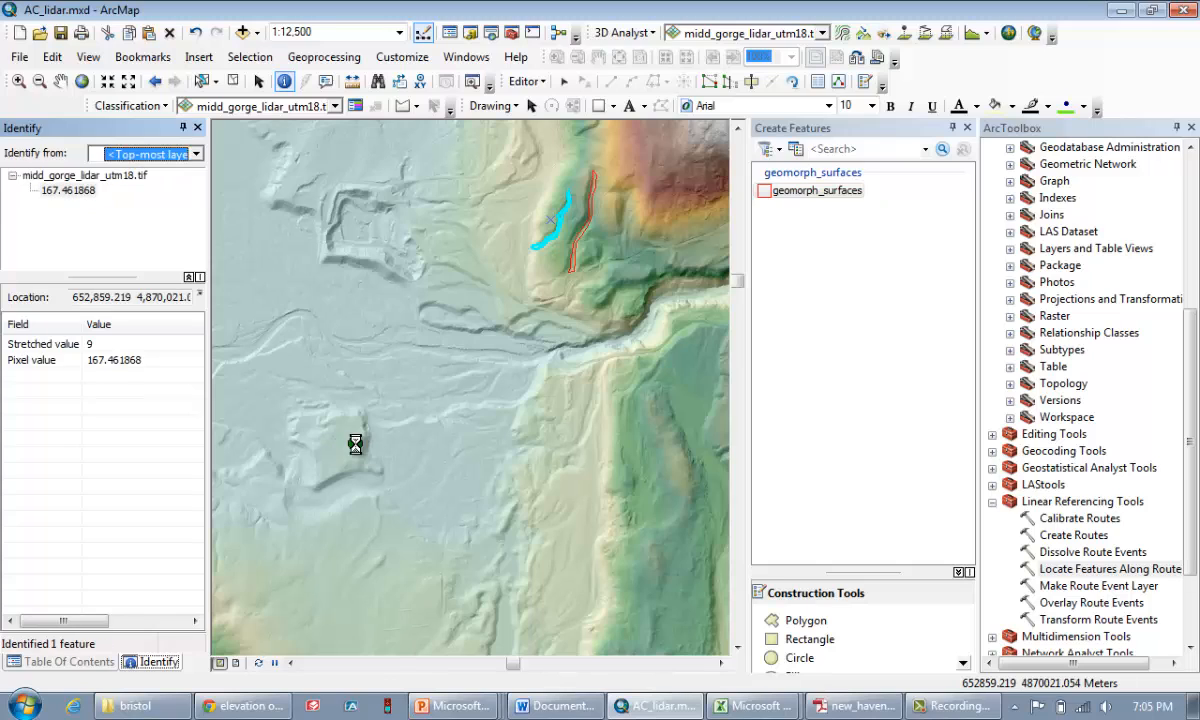
pyautogui.click(391, 545)
pyautogui.click(376, 595)
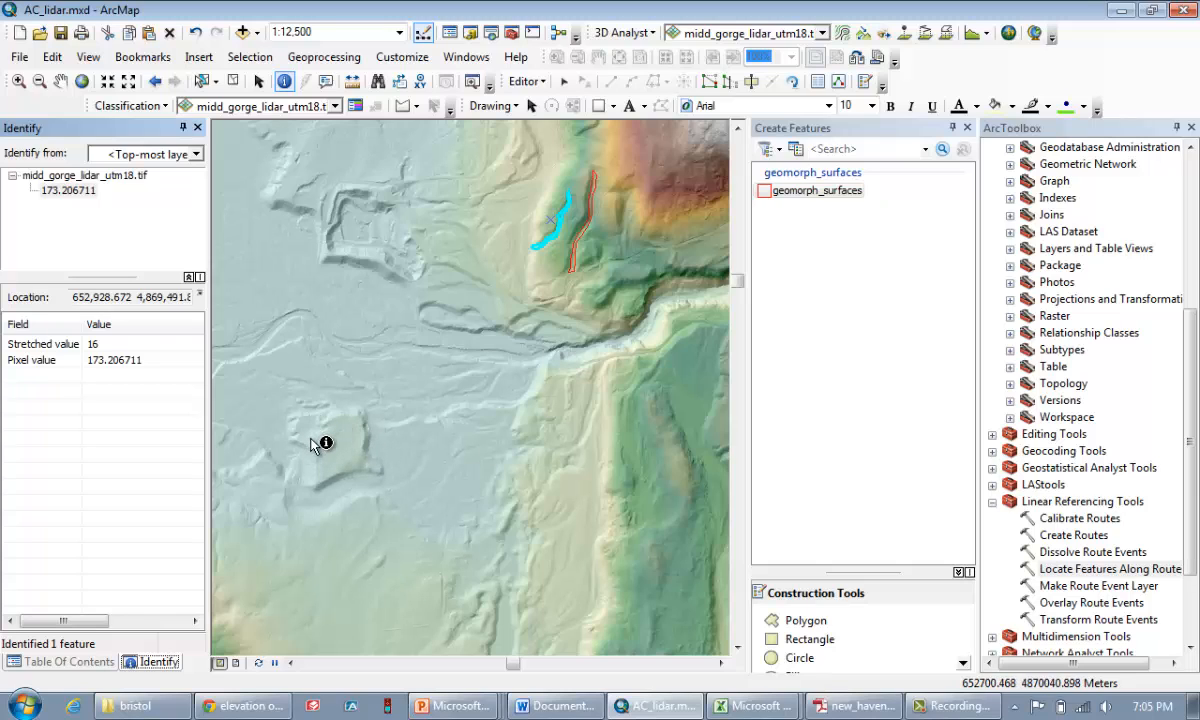
# Step: Digitize the flat top of the isolated block southwest of the gorge mouth as a polygon, following its rim all the way around
pyautogui.click(18, 80)
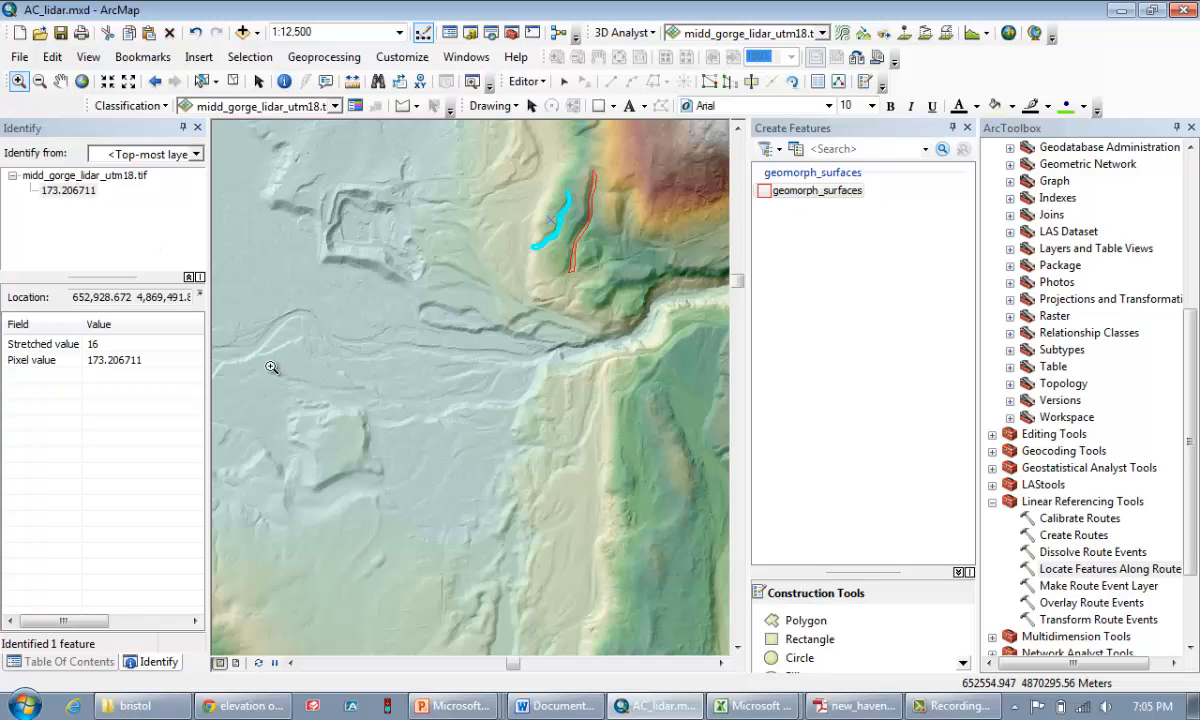
pyautogui.moveTo(250, 340); pyautogui.dragTo(456, 512)
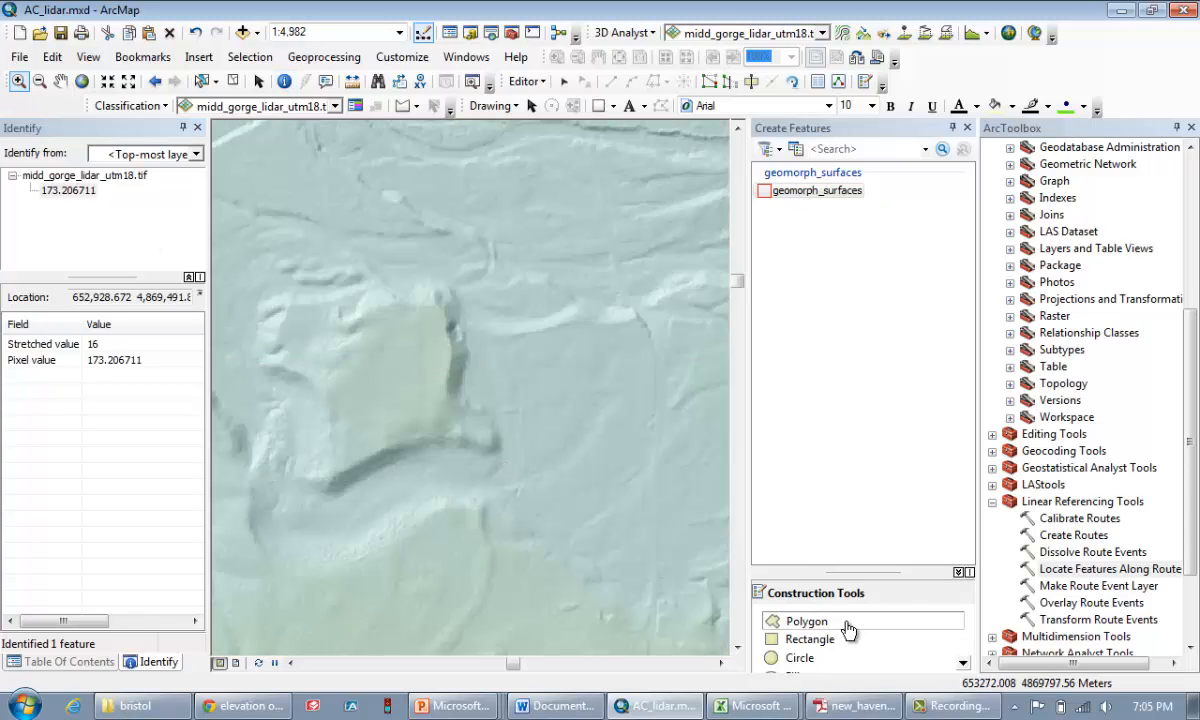
pyautogui.click(843, 622)
pyautogui.click(445, 378)
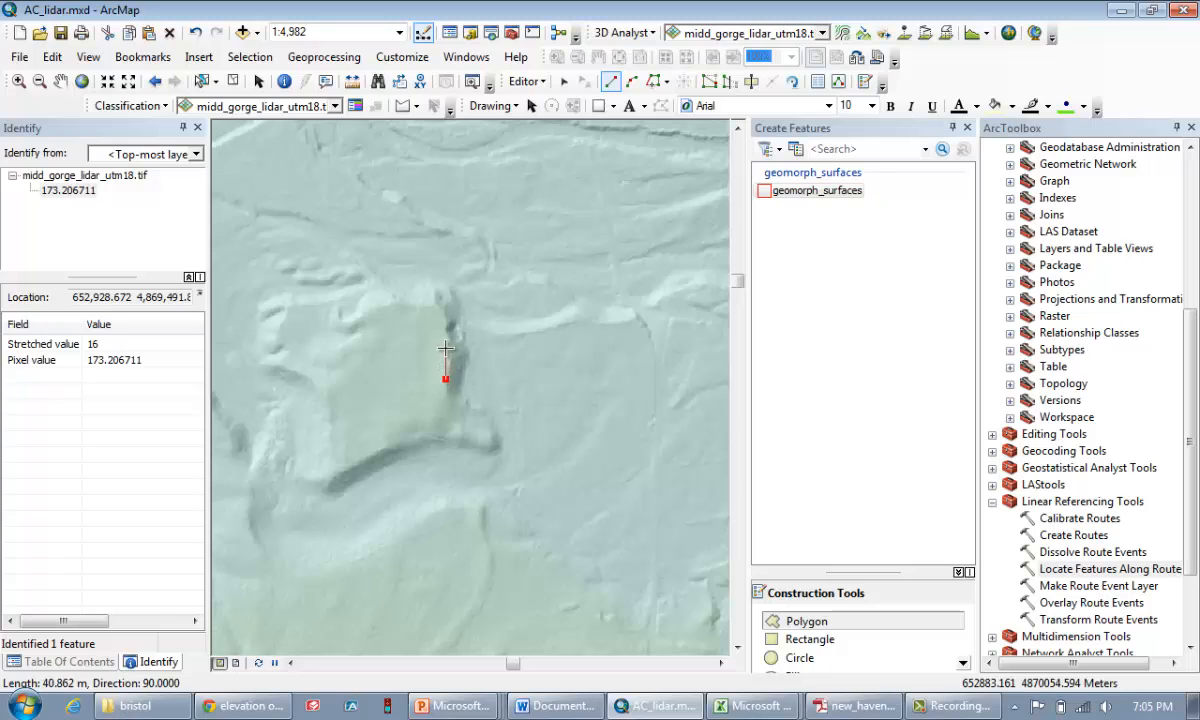
pyautogui.click(445, 348)
pyautogui.click(443, 322)
pyautogui.click(436, 310)
pyautogui.click(405, 310)
pyautogui.click(381, 310)
pyautogui.click(366, 336)
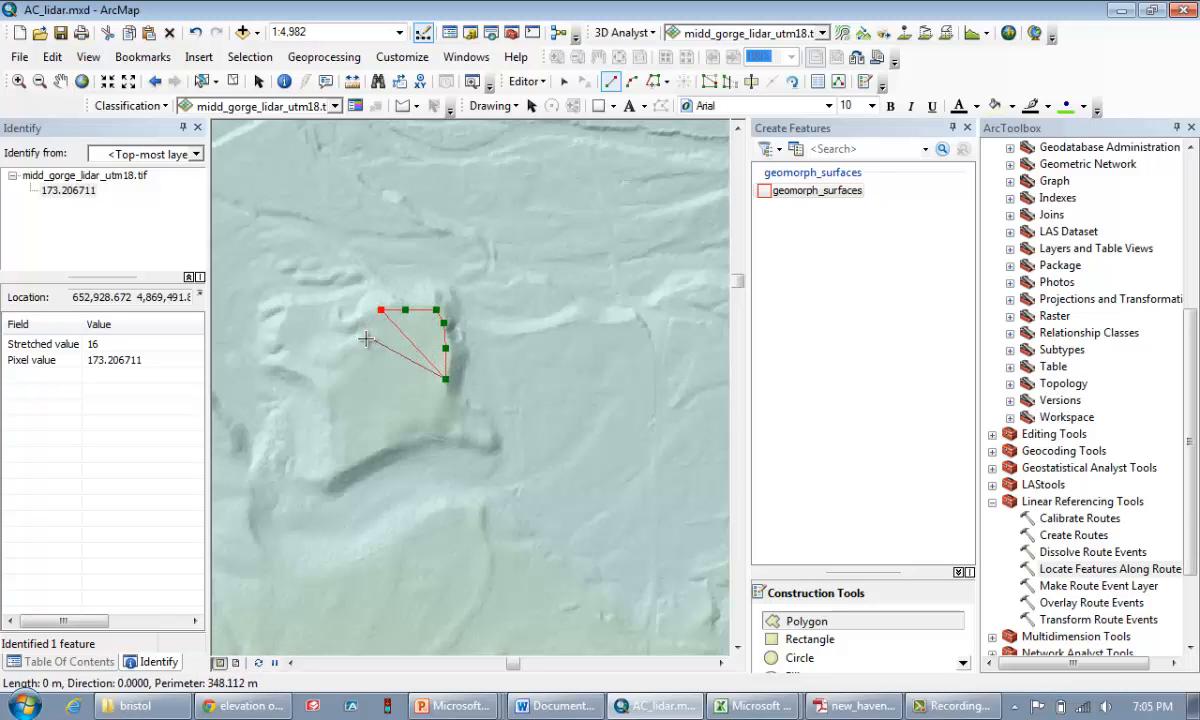
pyautogui.click(347, 354)
pyautogui.click(345, 370)
pyautogui.click(334, 400)
pyautogui.click(334, 428)
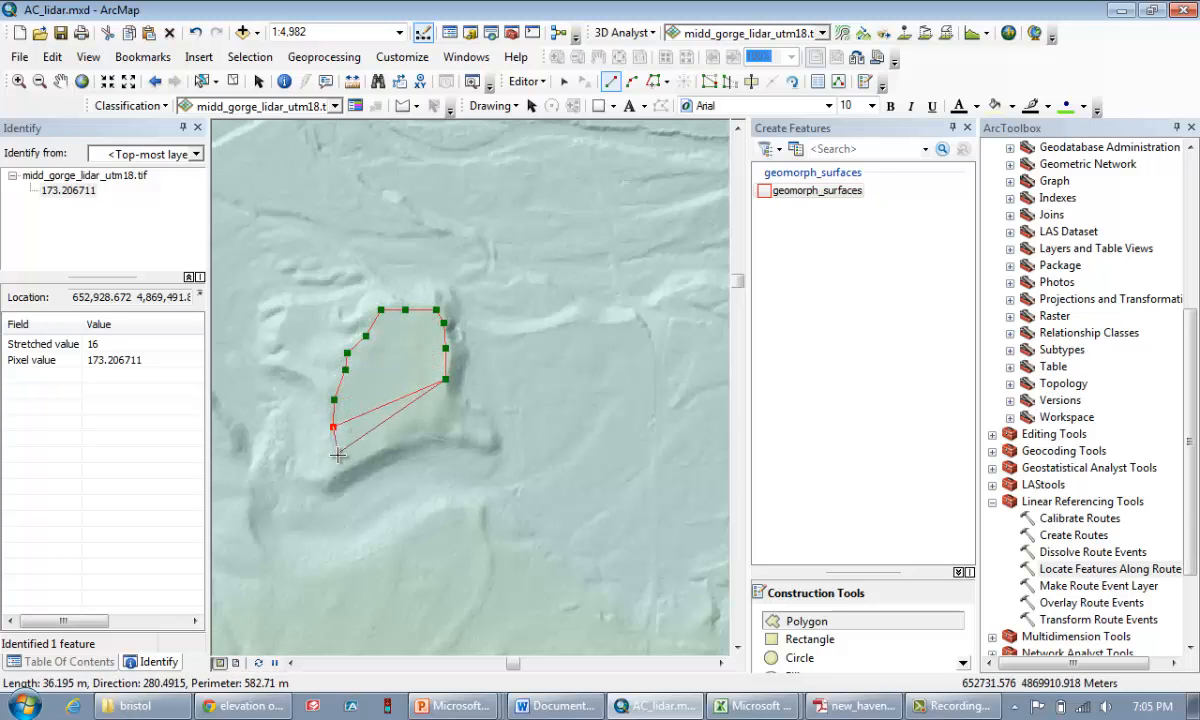
pyautogui.click(338, 455)
pyautogui.click(344, 461)
pyautogui.click(386, 446)
pyautogui.click(424, 434)
pyautogui.click(446, 418)
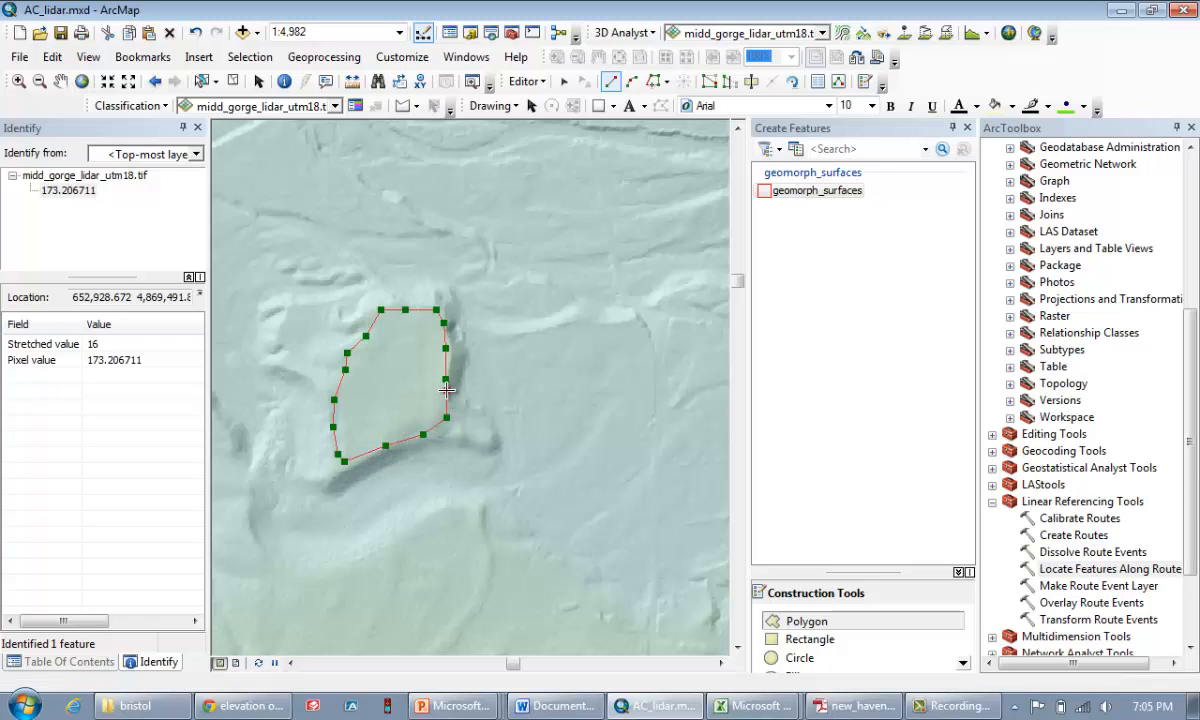
pyautogui.doubleClick(446, 393)
# Step: Digitize the teardrop-shaped flat surface northwest of the river mouth, west of the two channel floors, as a polygon about 580 m in perimeter
pyautogui.click(127, 81)
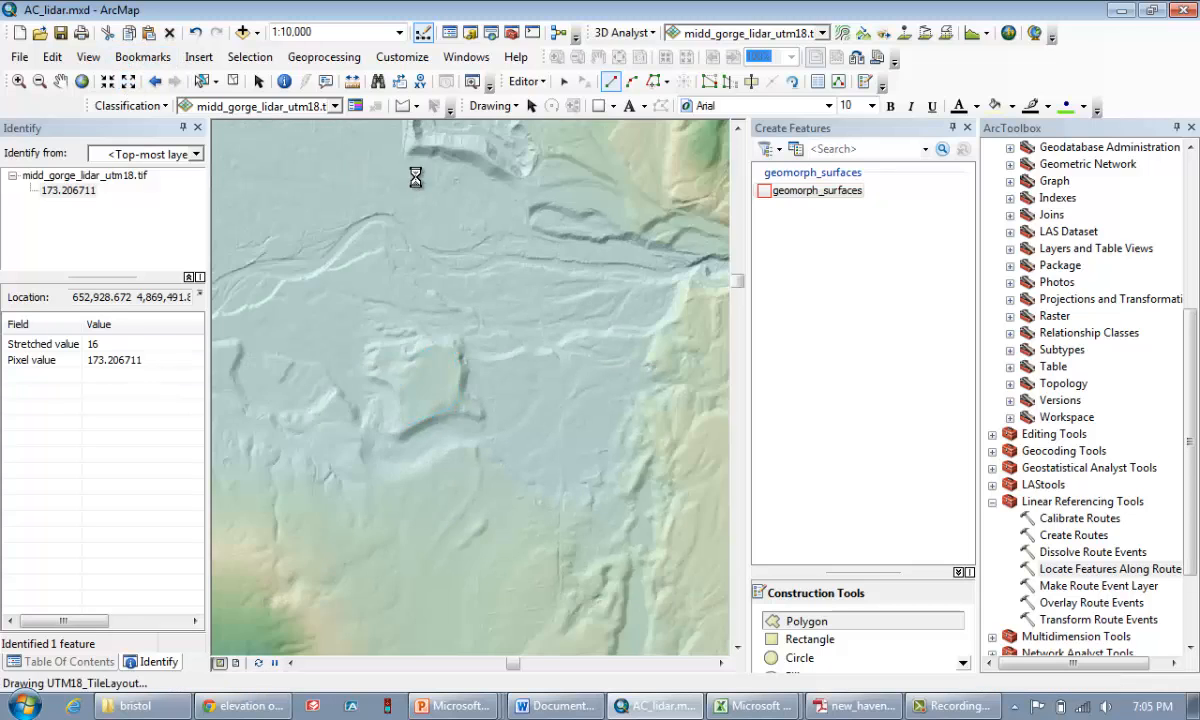
pyautogui.click(127, 81)
pyautogui.click(61, 81)
pyautogui.moveTo(516, 307); pyautogui.dragTo(407, 494)
pyautogui.click(19, 81)
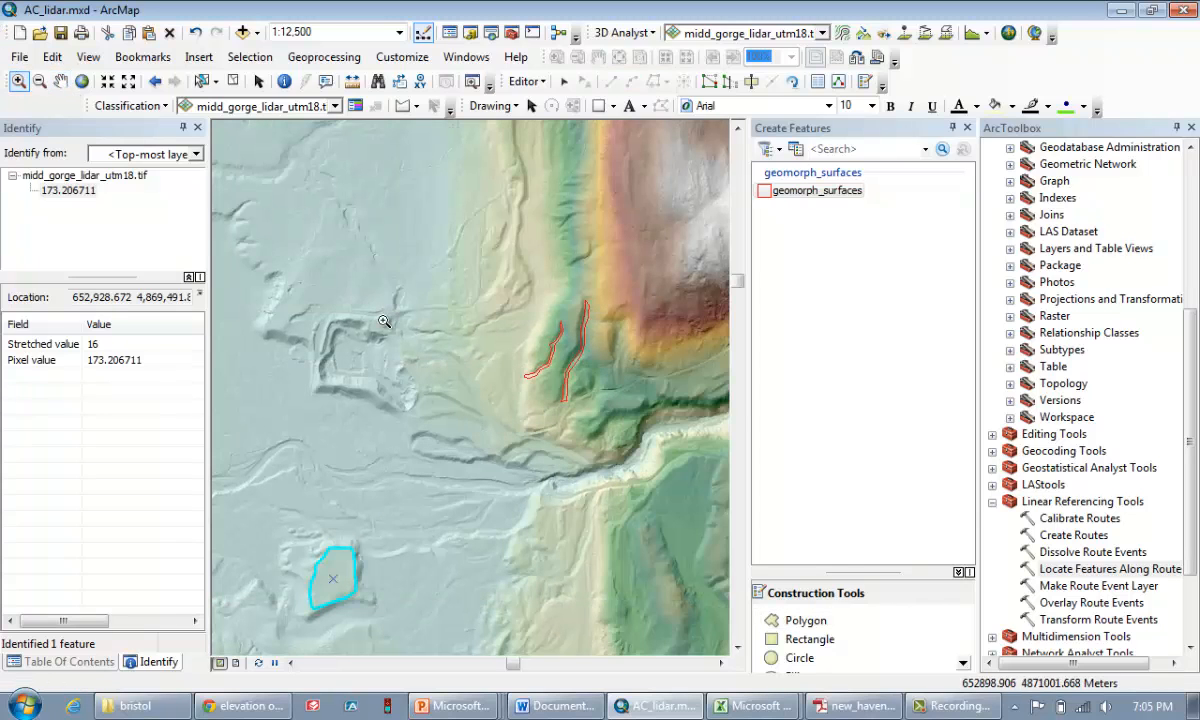
pyautogui.moveTo(338, 278); pyautogui.dragTo(592, 532)
pyautogui.click(800, 621)
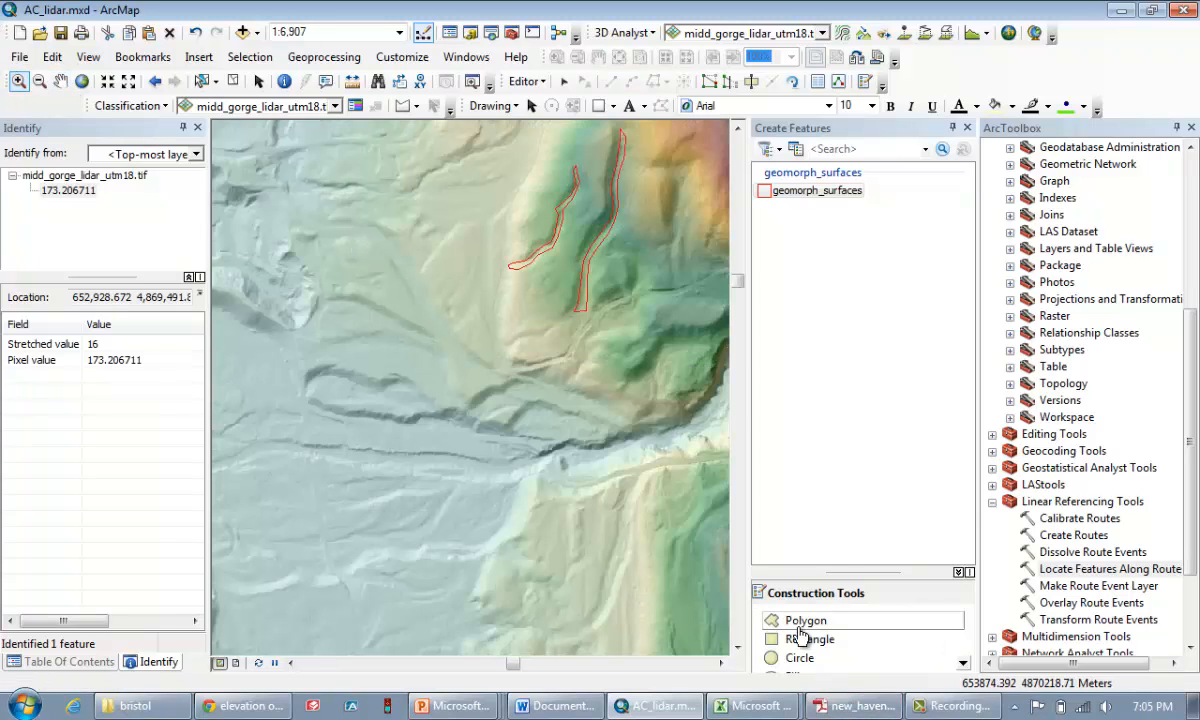
pyautogui.click(428, 326)
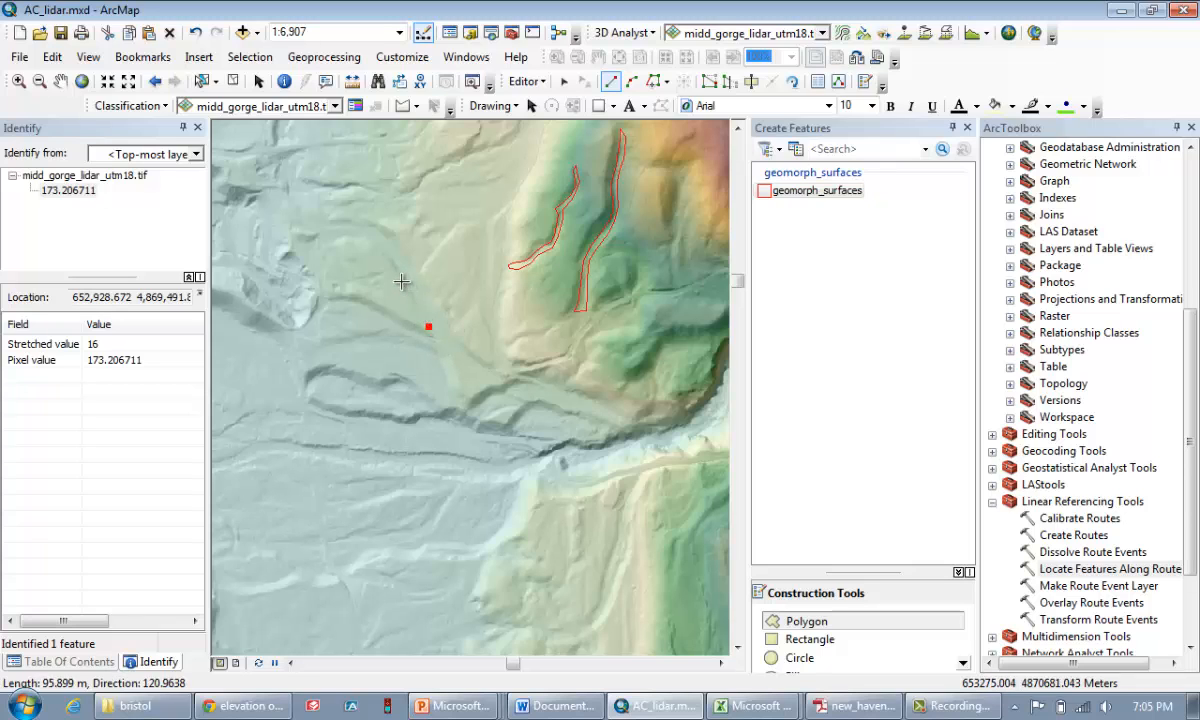
pyautogui.click(401, 282)
pyautogui.click(382, 258)
pyautogui.click(362, 242)
pyautogui.click(343, 238)
pyautogui.click(329, 256)
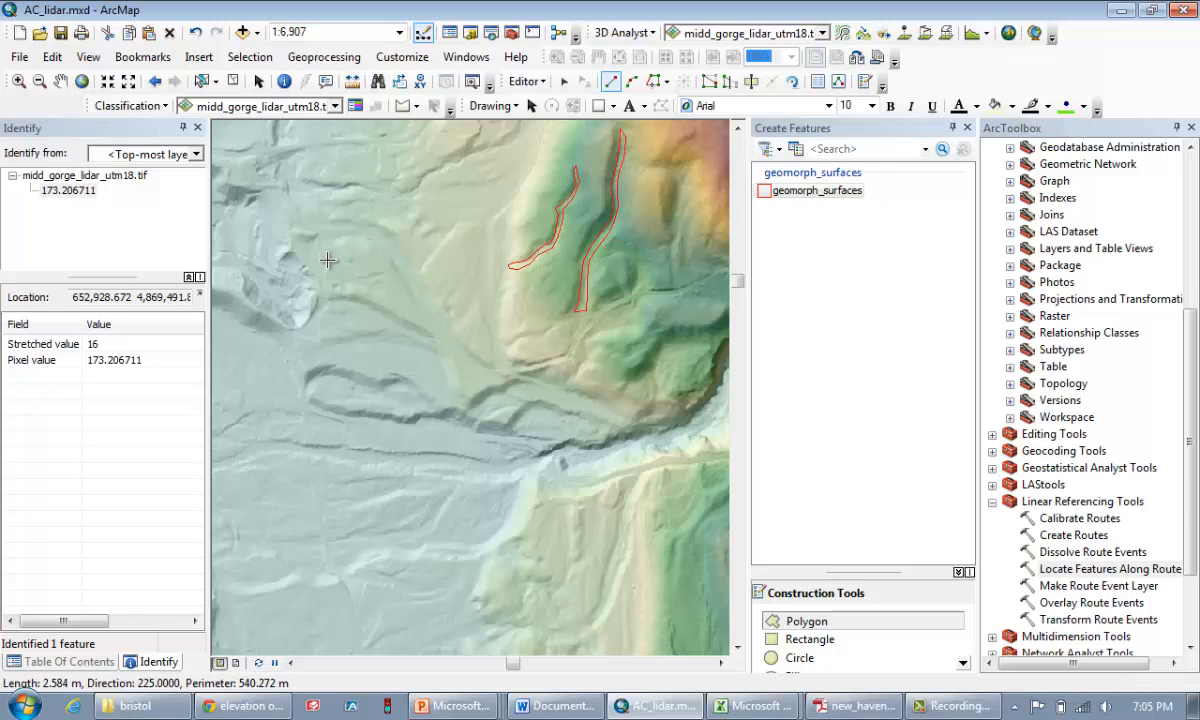
pyautogui.click(329, 272)
pyautogui.click(329, 291)
pyautogui.click(347, 292)
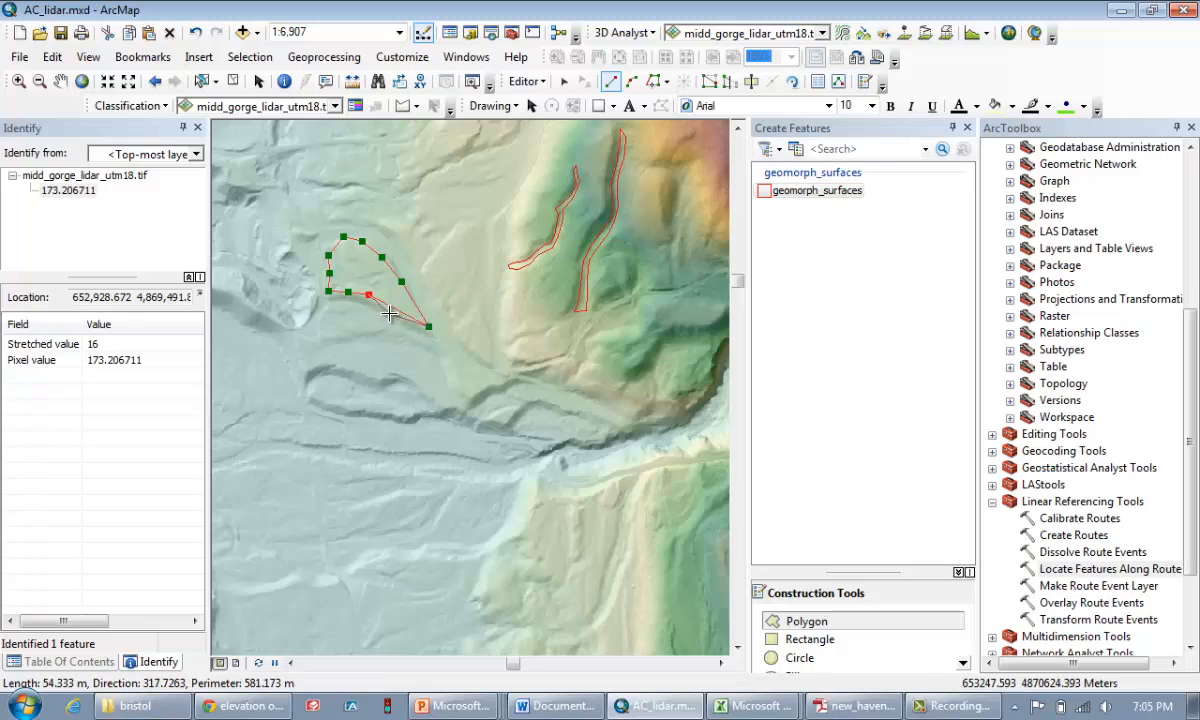
pyautogui.press('F2')
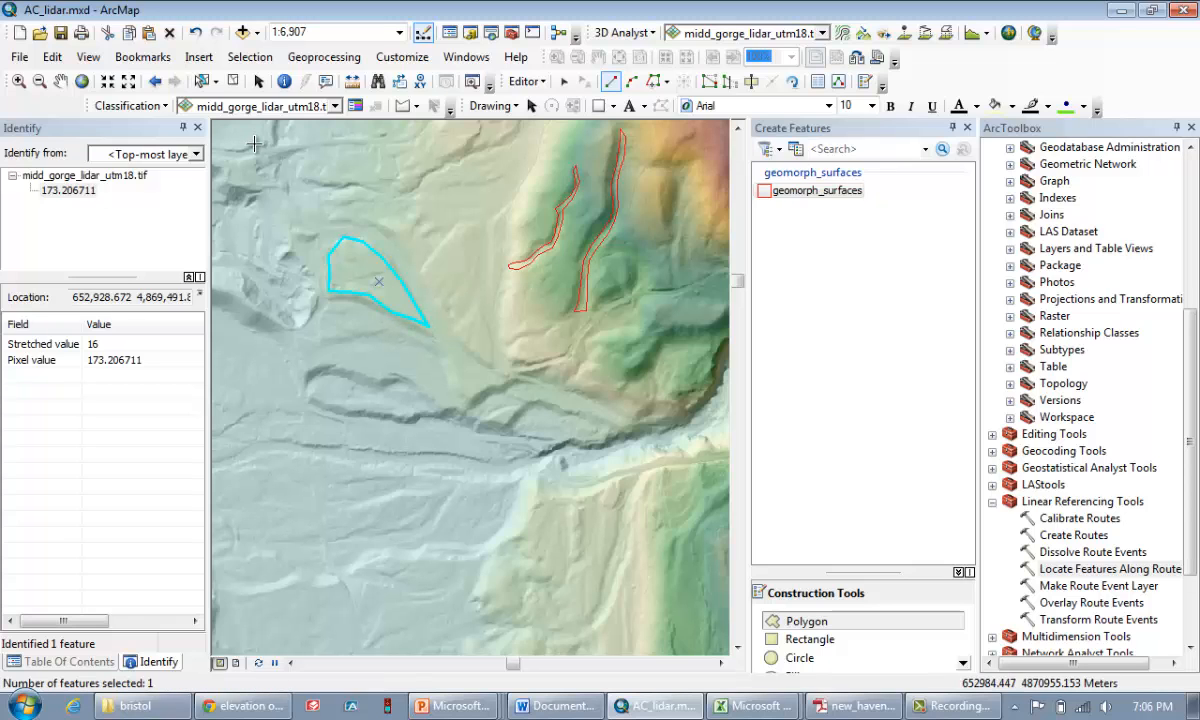
# Step: Close the Identify results and stop editing geomorph_surfaces, saving the digitized polygons
pyautogui.click(128, 82)
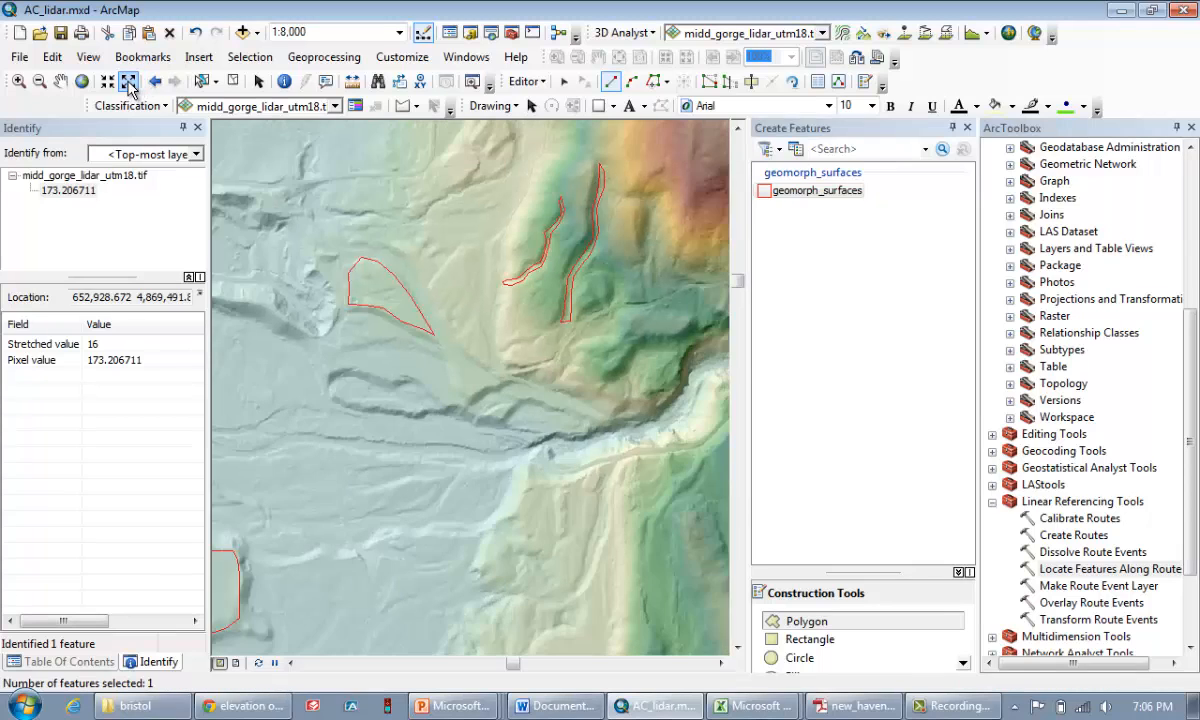
pyautogui.click(128, 82)
pyautogui.click(128, 82)
pyautogui.click(128, 82)
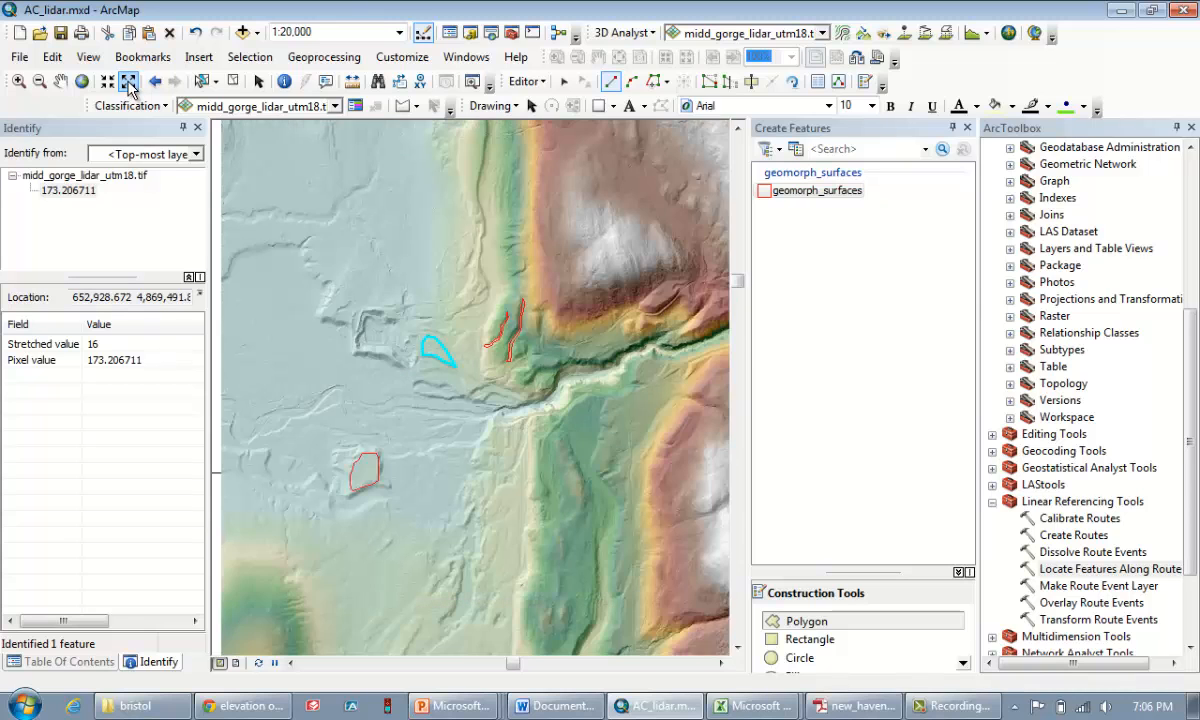
pyautogui.click(128, 82)
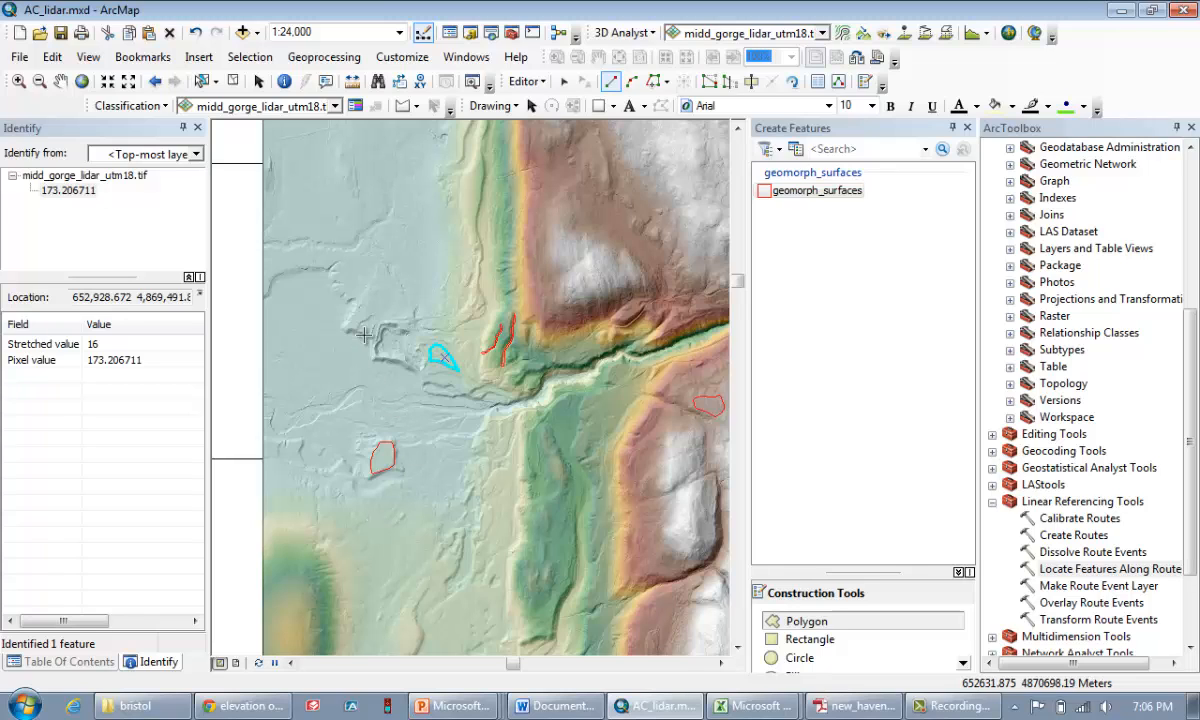
pyautogui.click(197, 127)
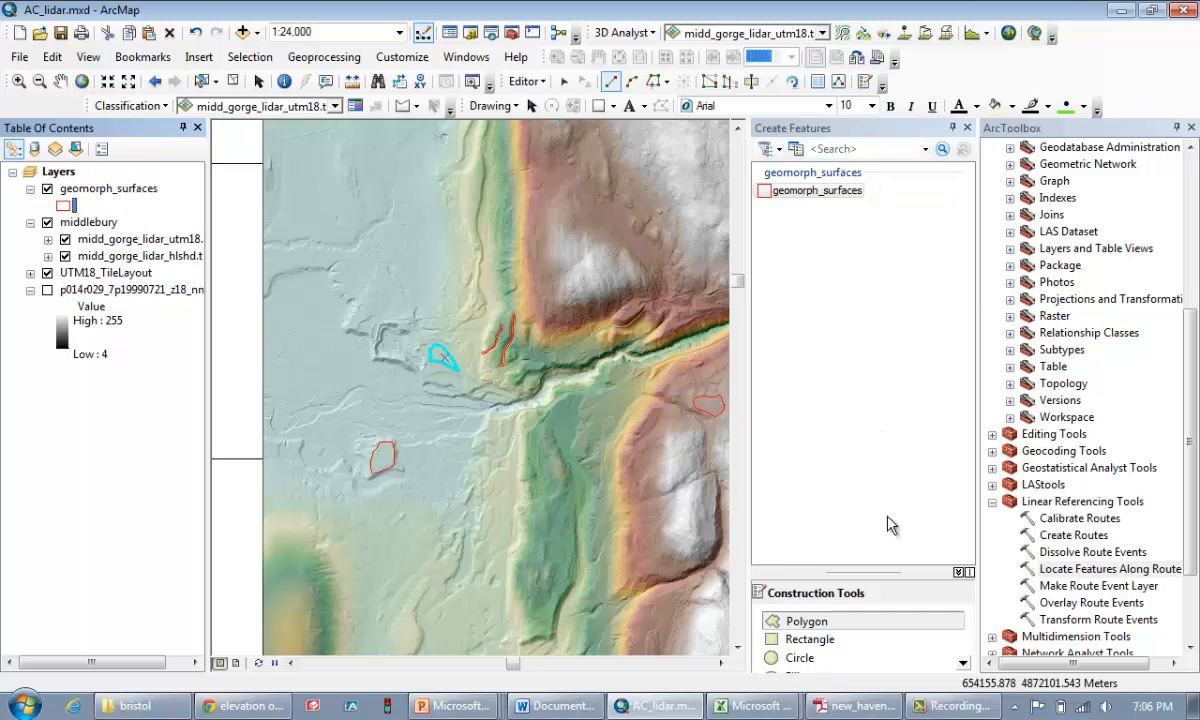
pyautogui.click(528, 81)
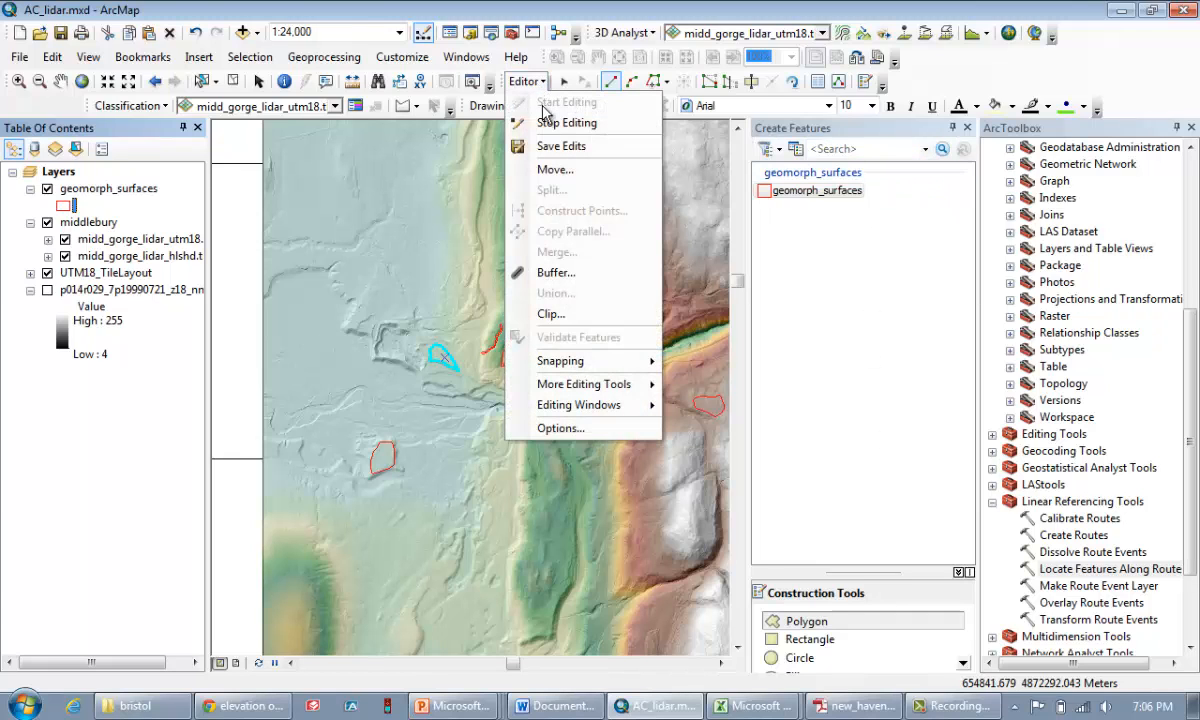
pyautogui.click(552, 123)
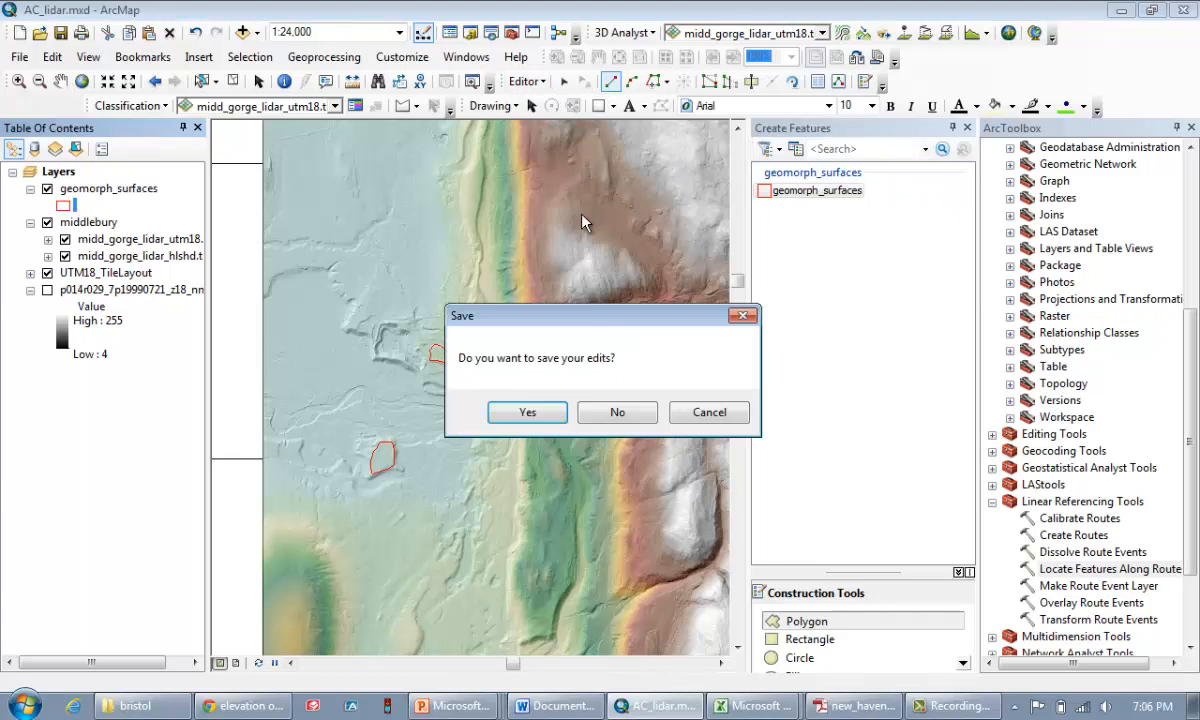
pyautogui.click(536, 420)
# Step: Add a text field named surface with length 20 to the geomorph_surfaces attribute table
pyautogui.rightClick(128, 190)
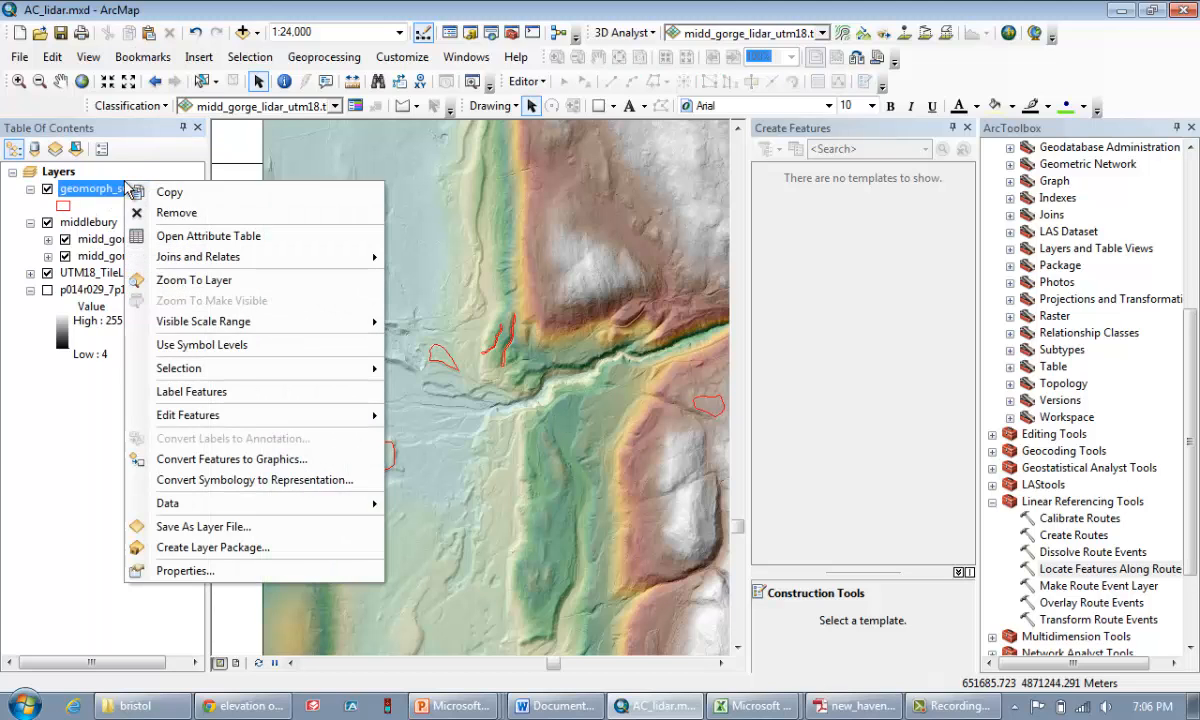
pyautogui.click(187, 236)
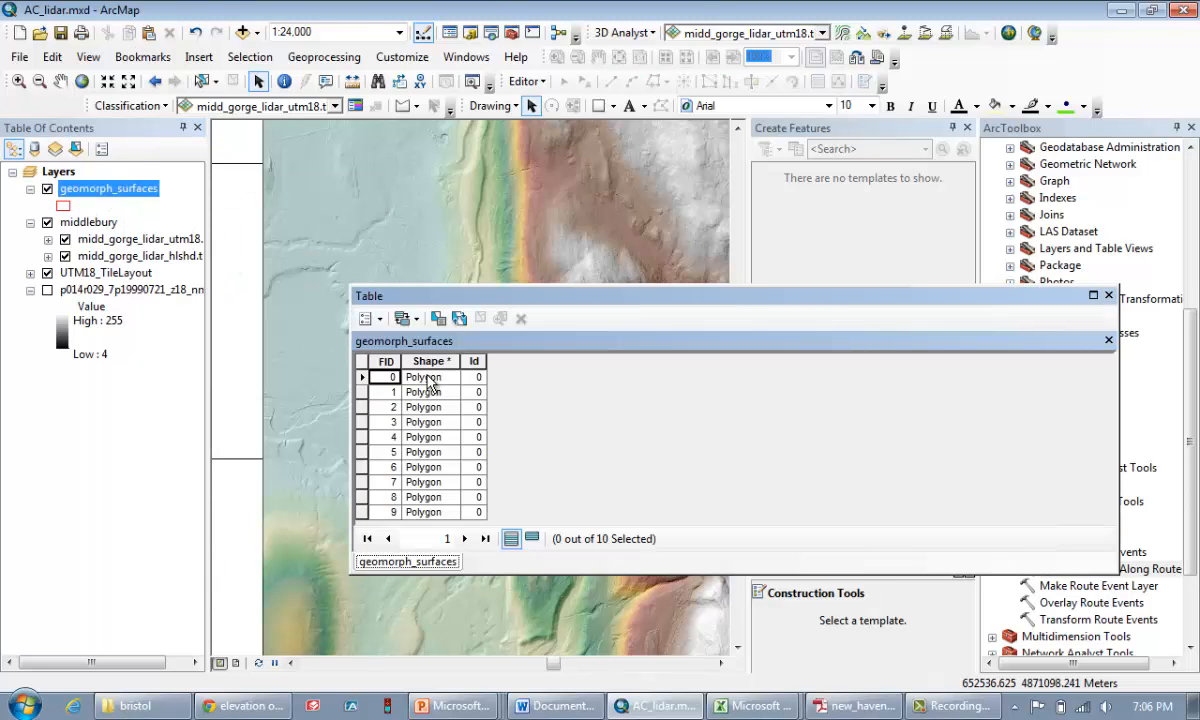
pyautogui.click(366, 318)
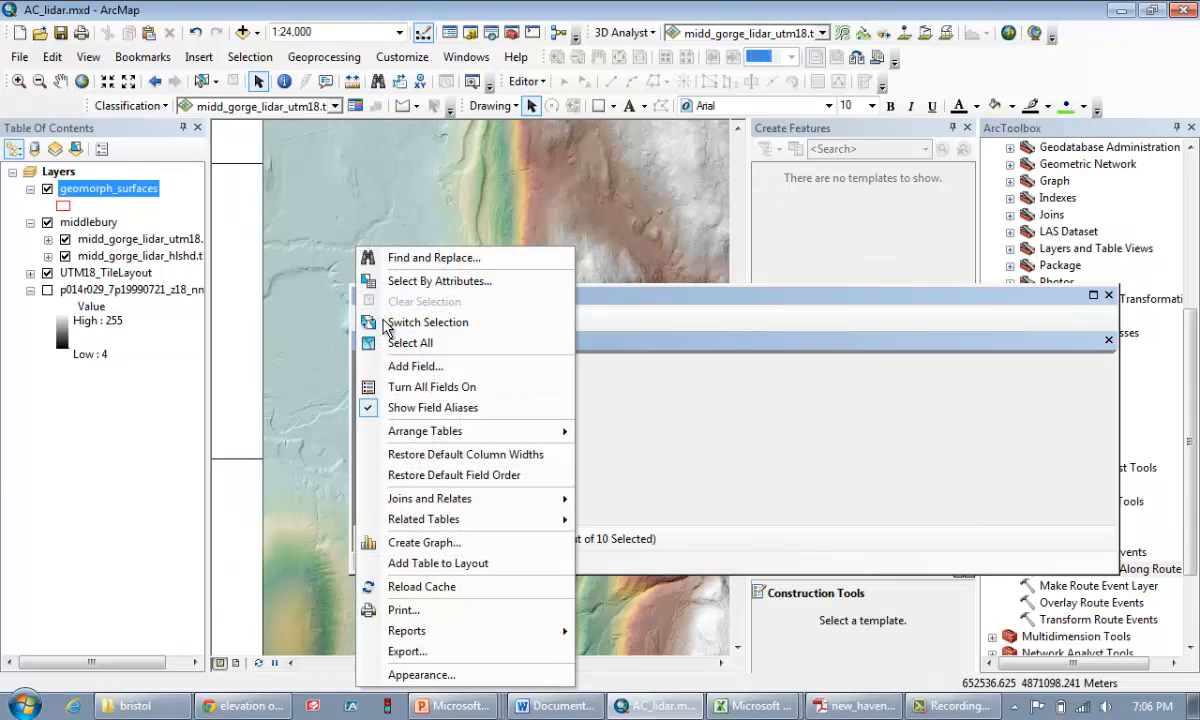
pyautogui.click(432, 368)
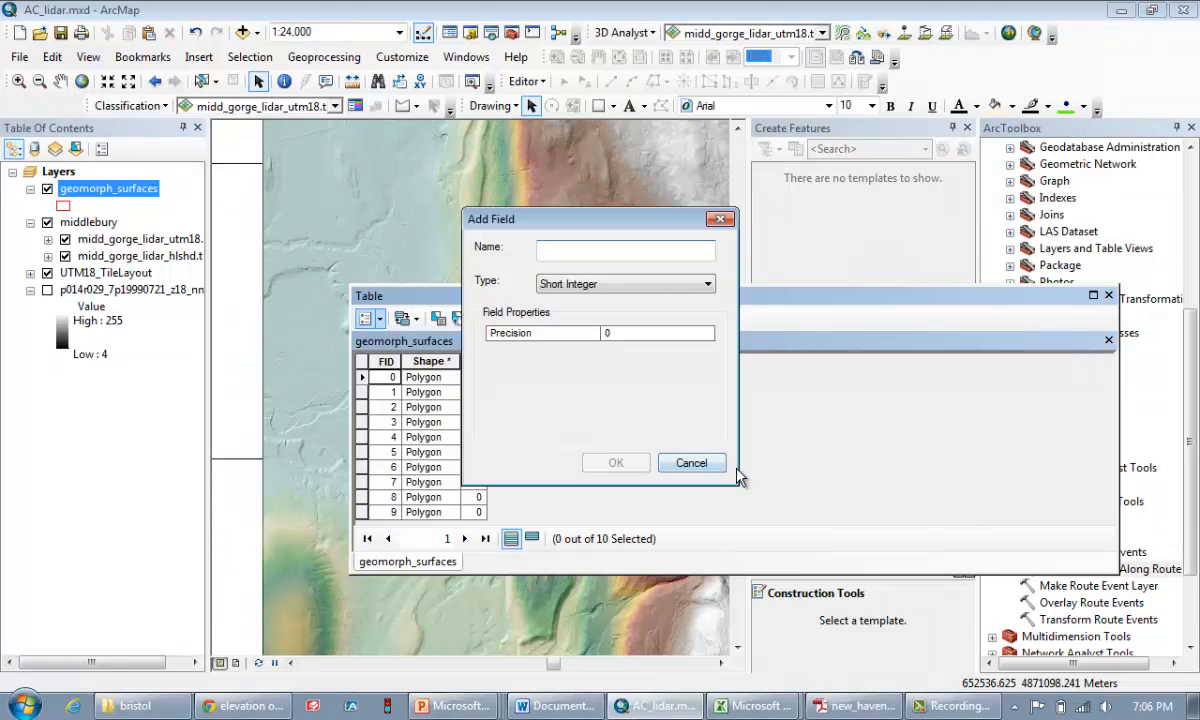
pyautogui.click(622, 287)
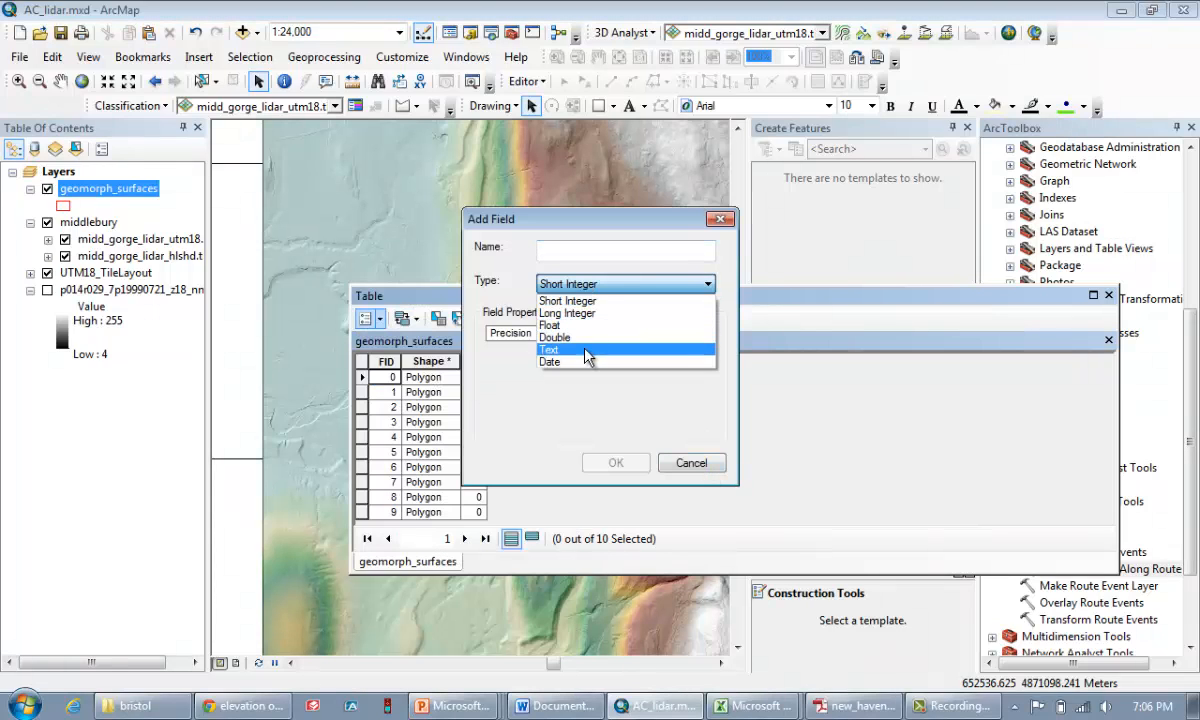
pyautogui.click(588, 350)
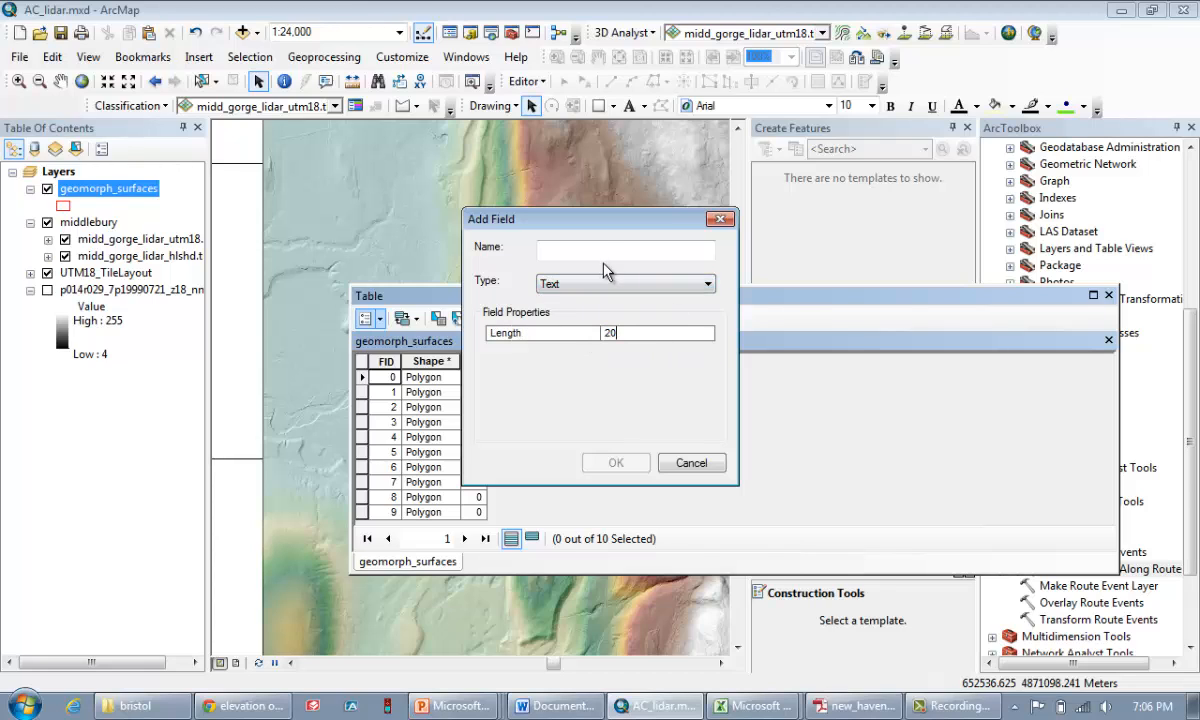
pyautogui.write('surface')
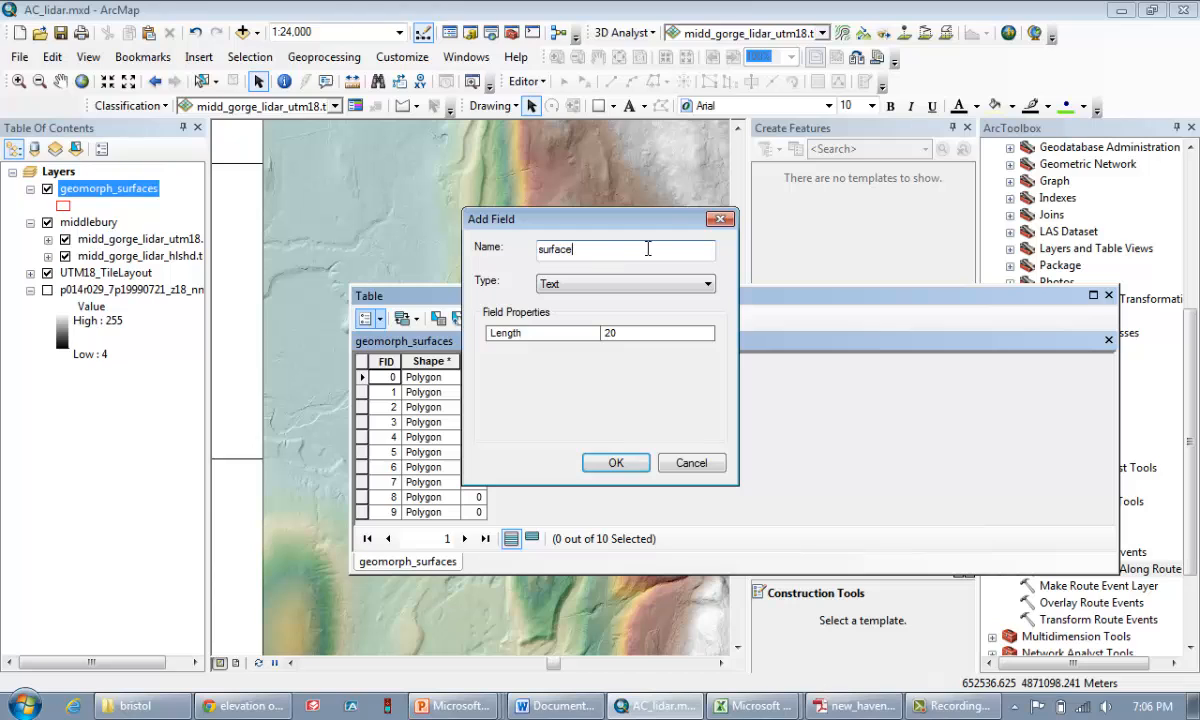
pyautogui.click(617, 462)
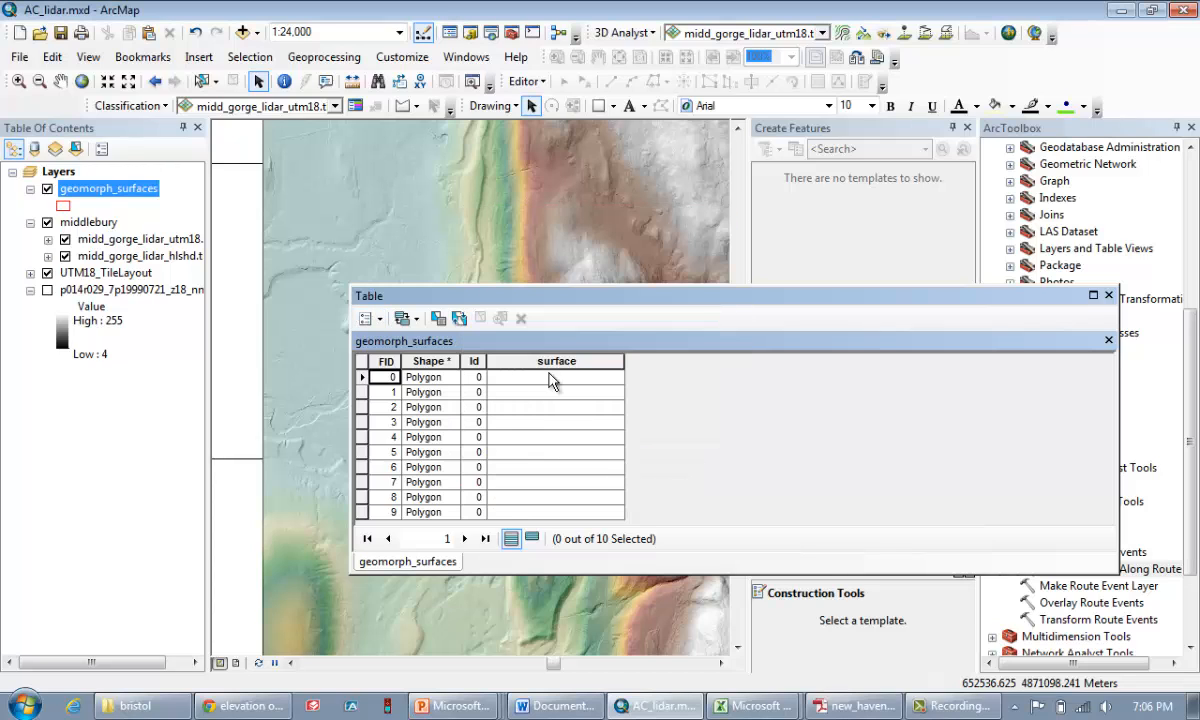
# Step: Start an edit session on the geomorph_surfaces layer
pyautogui.click(526, 81)
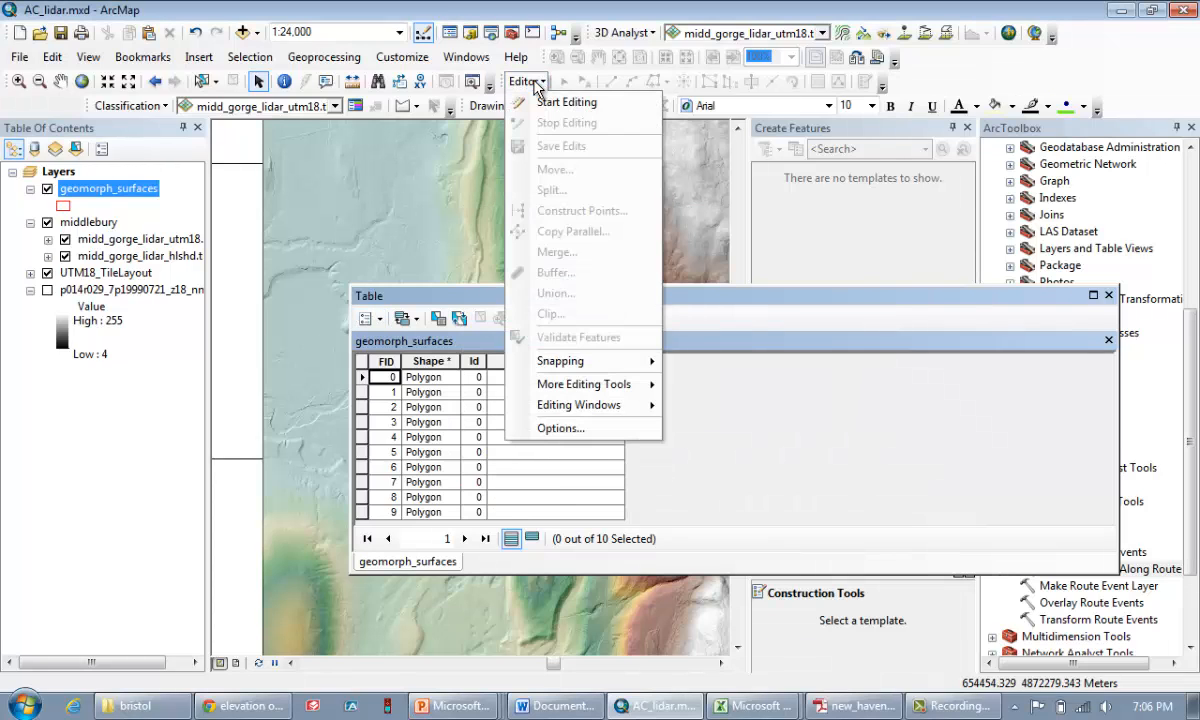
pyautogui.click(552, 112)
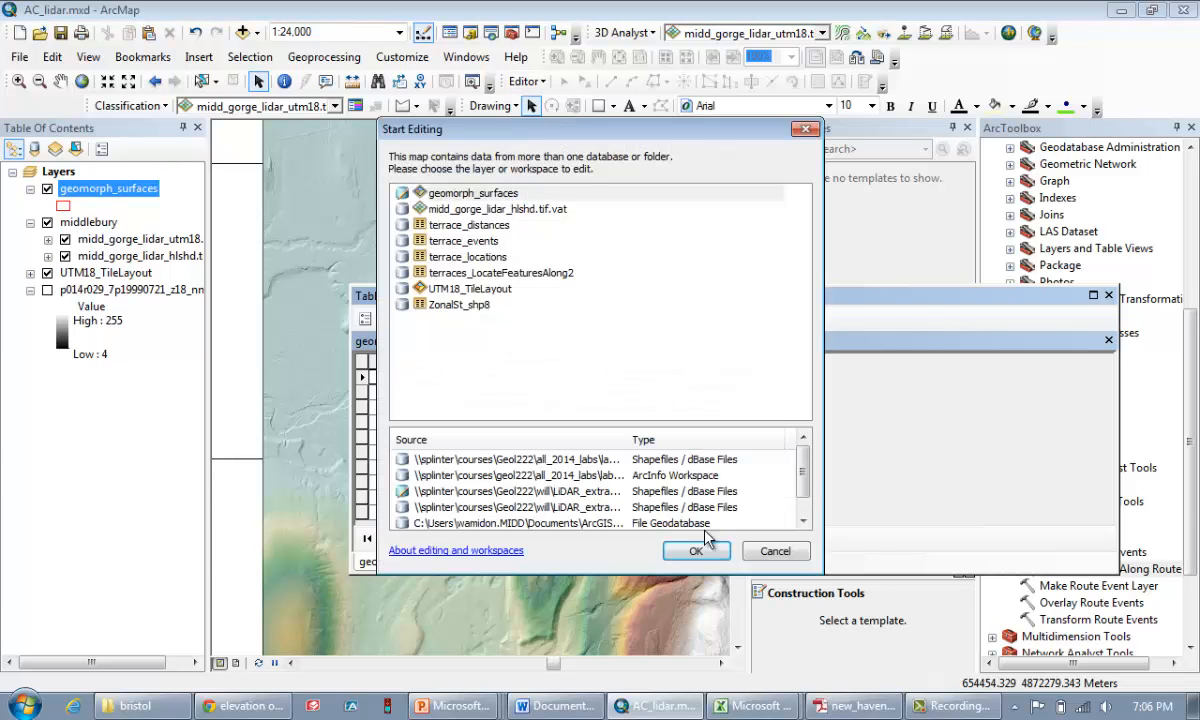
pyautogui.click(447, 194)
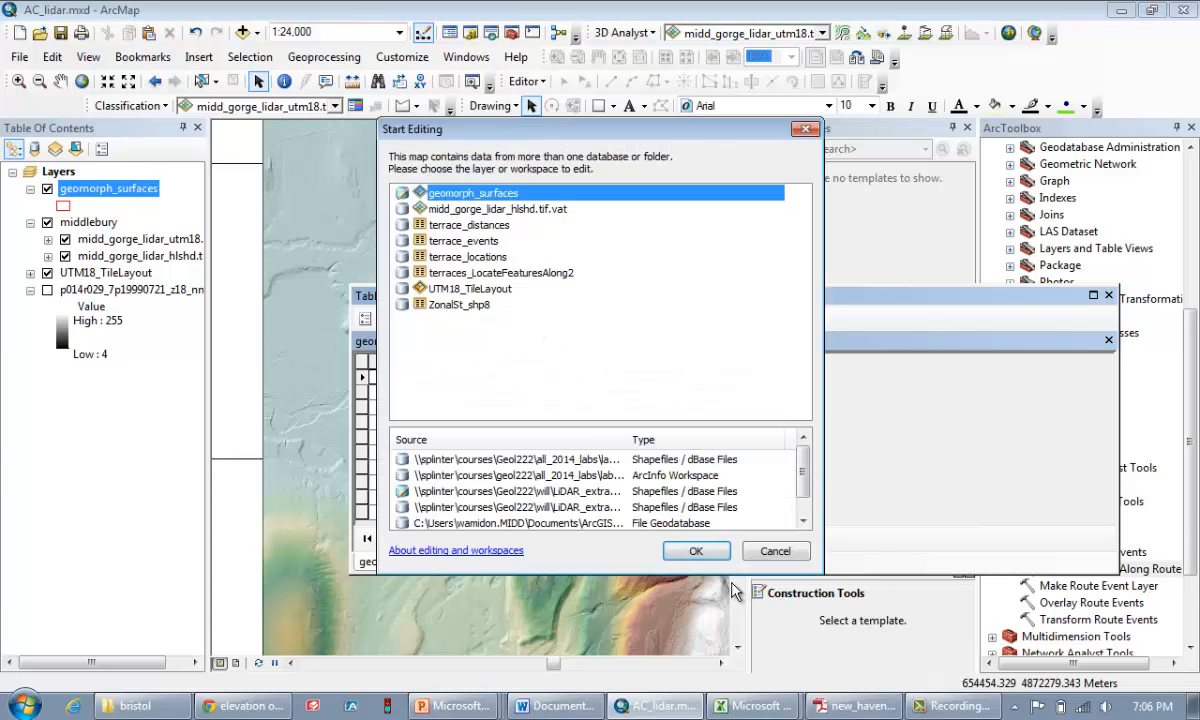
pyautogui.click(696, 551)
pyautogui.click(701, 553)
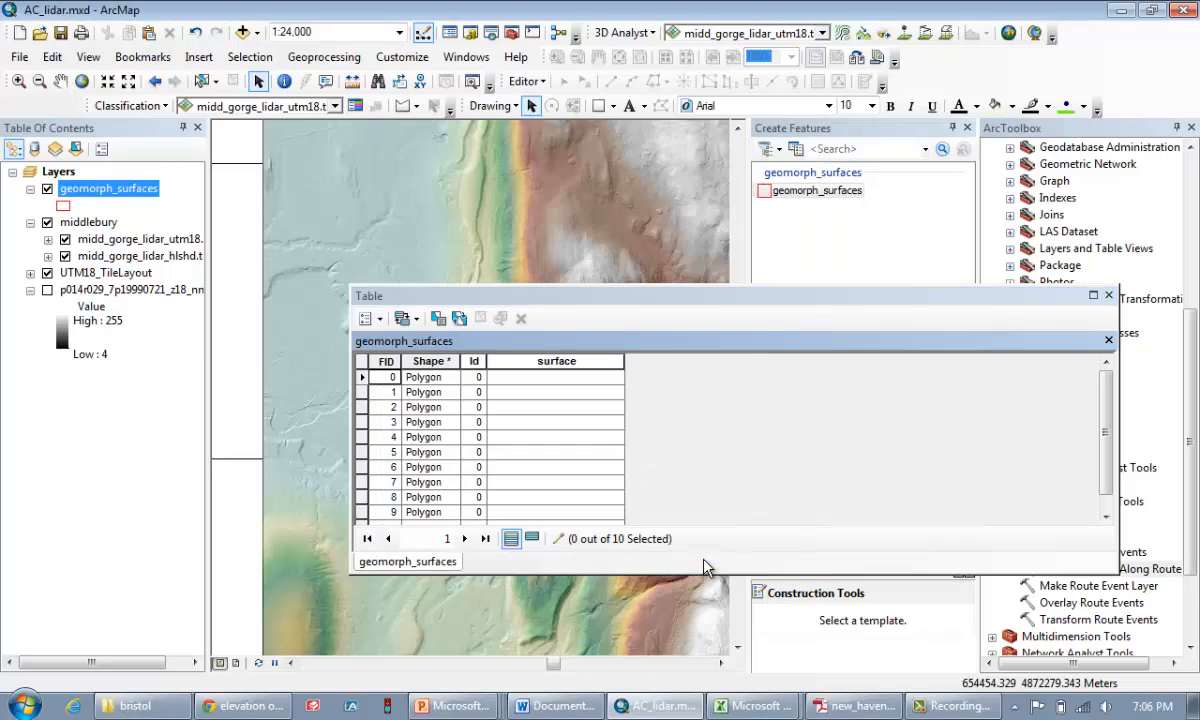
# Step: Enter terrace in the surface field for the polygons with FID 0 through 3
pyautogui.click(538, 377)
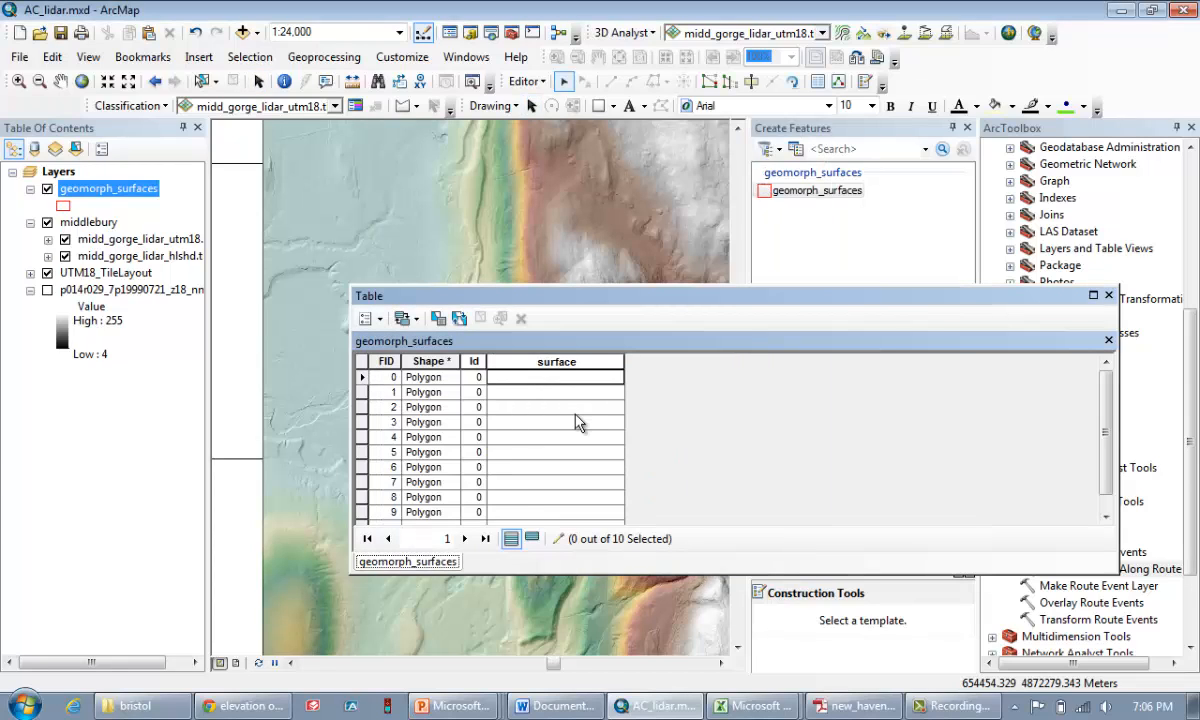
pyautogui.write('terrace')
pyautogui.click(556, 392)
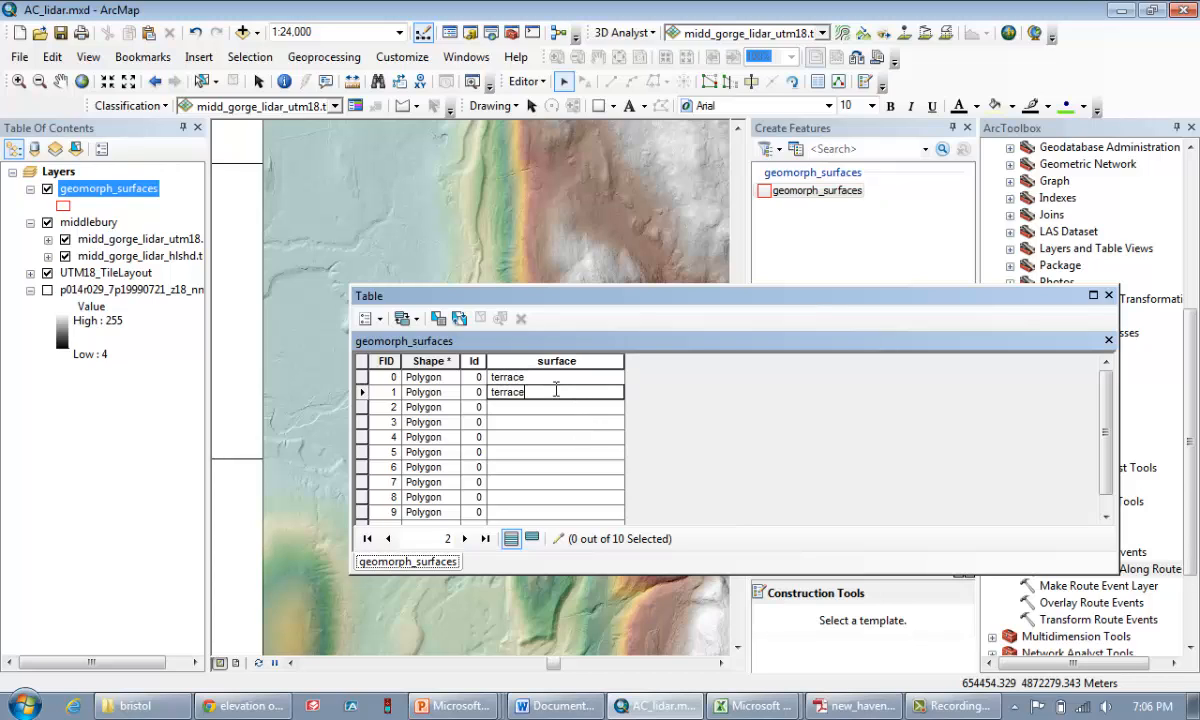
pyautogui.click(553, 407)
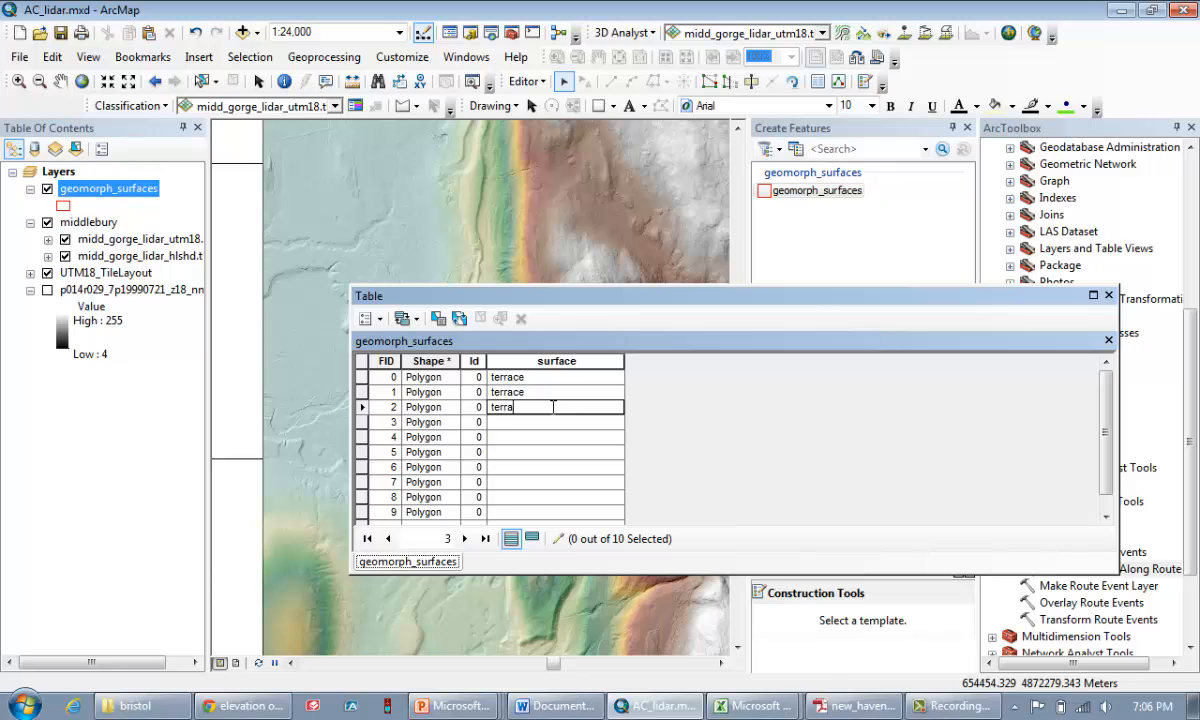
pyautogui.click(522, 422)
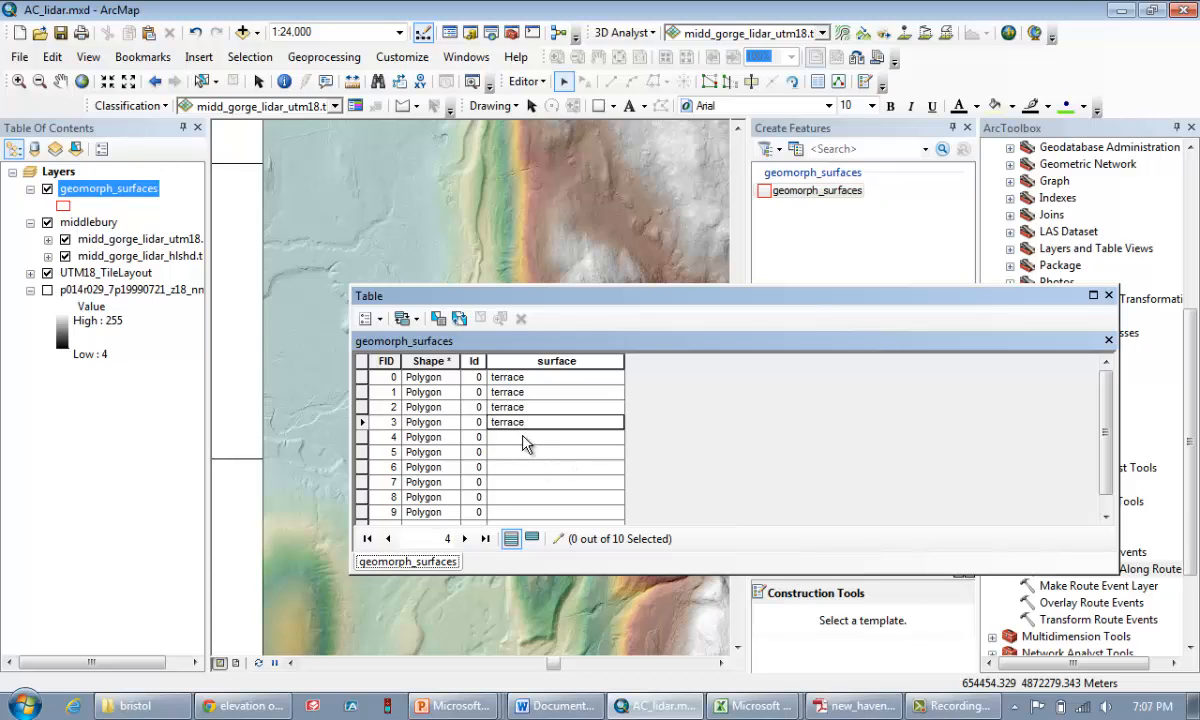
# Step: Label FIDs 4–5 glacial with Id 1, FIDs 6–7 outflow_channel with Id 2, and FIDs 8–9 delta with Id 3, and review the table
pyautogui.click(524, 437)
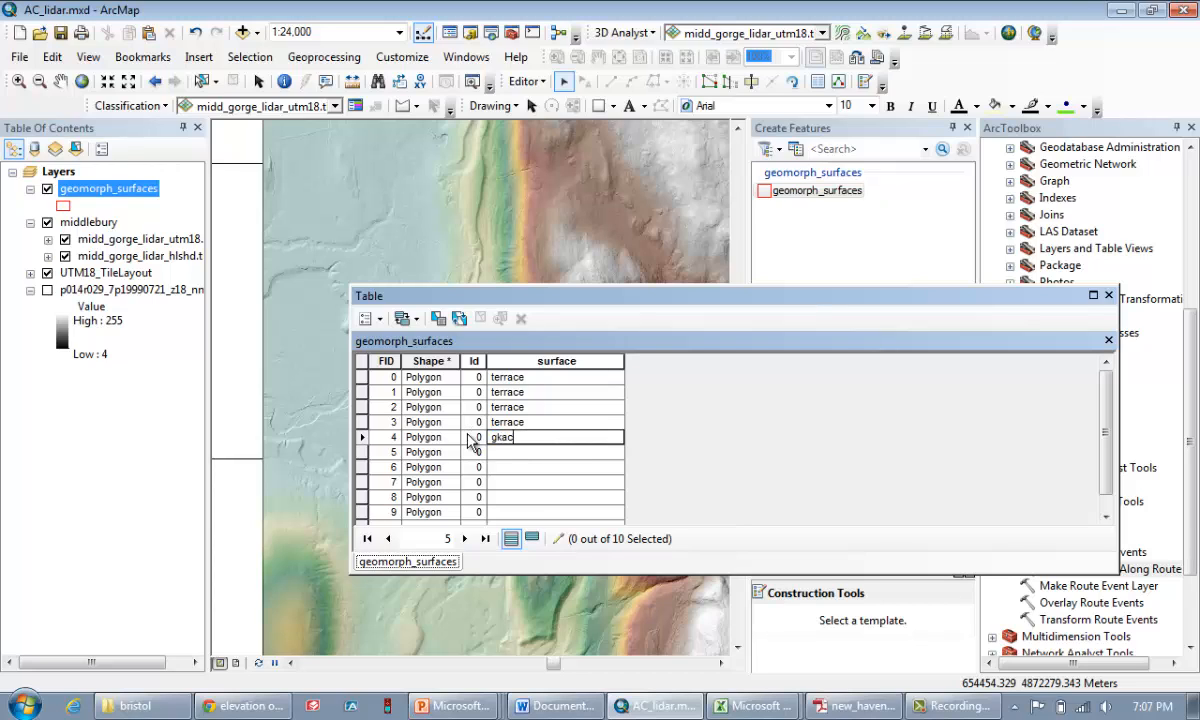
pyautogui.click(539, 452)
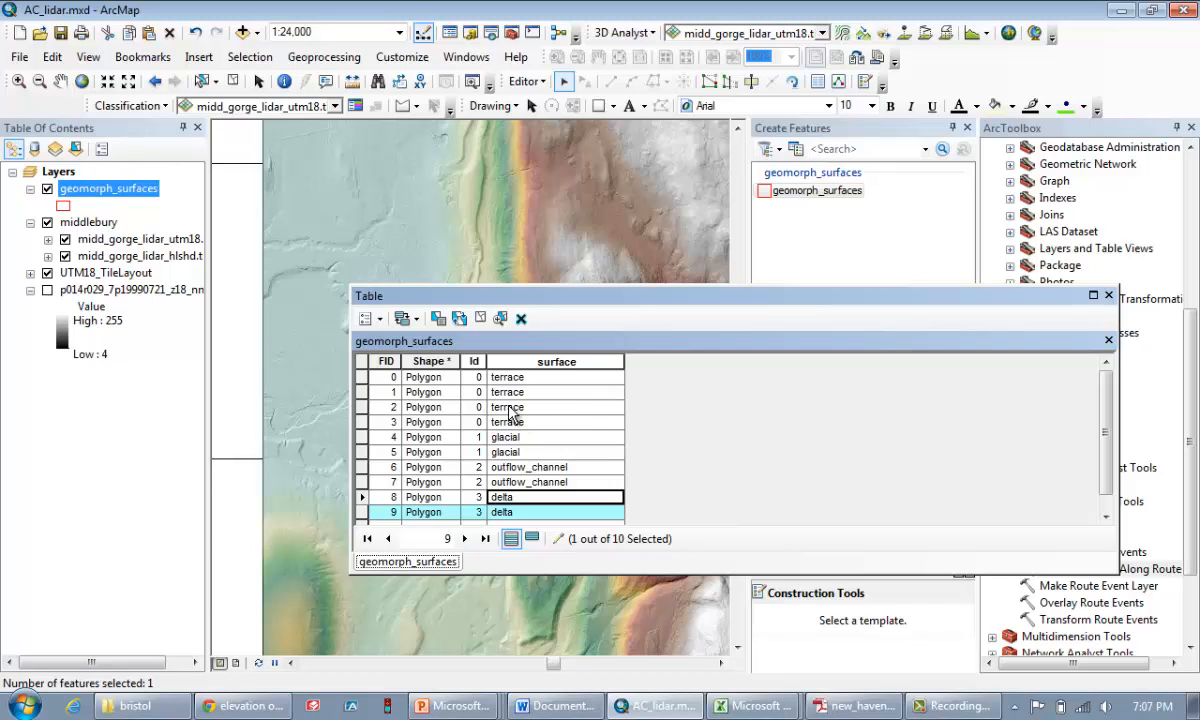
pyautogui.click(505, 377)
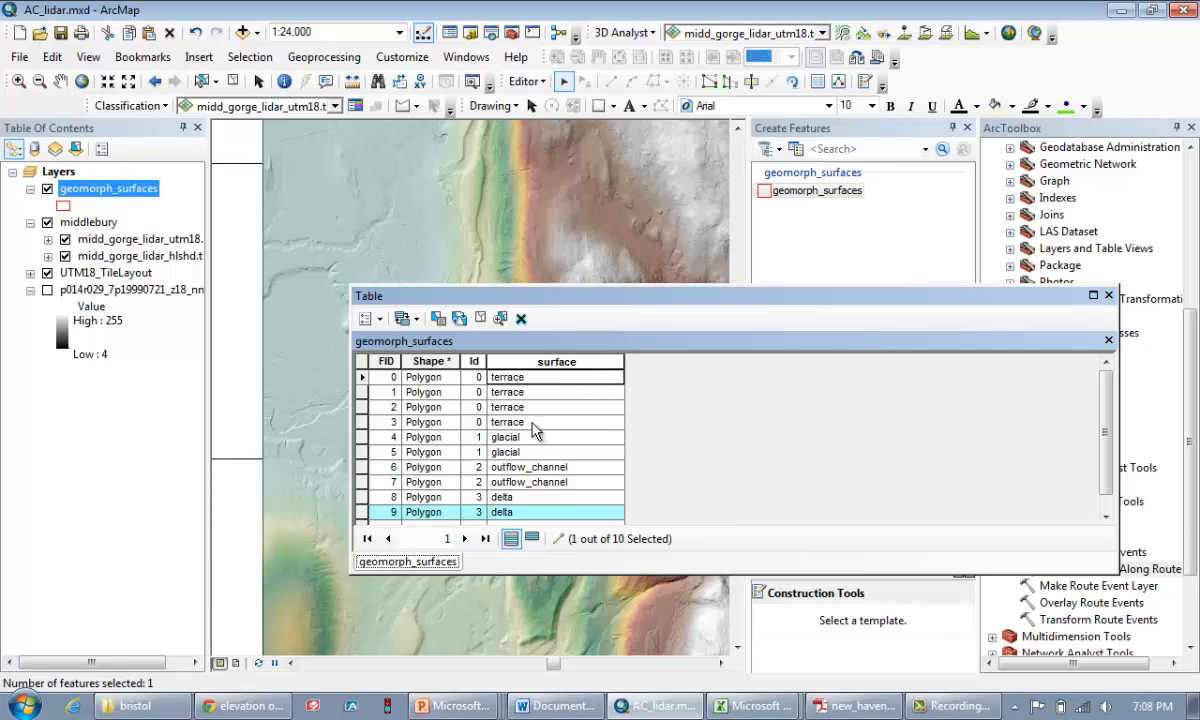
pyautogui.click(531, 423)
pyautogui.scroll(-1, 535, 430)
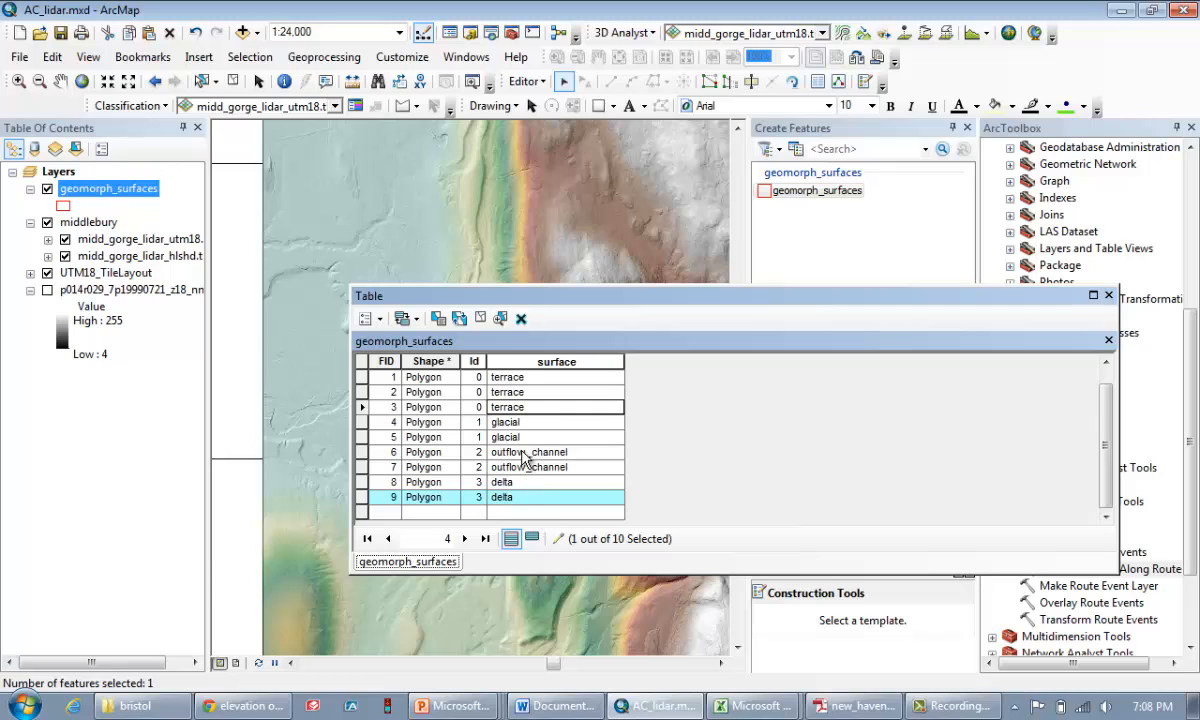
pyautogui.scroll(1, 495, 430)
pyautogui.click(468, 377)
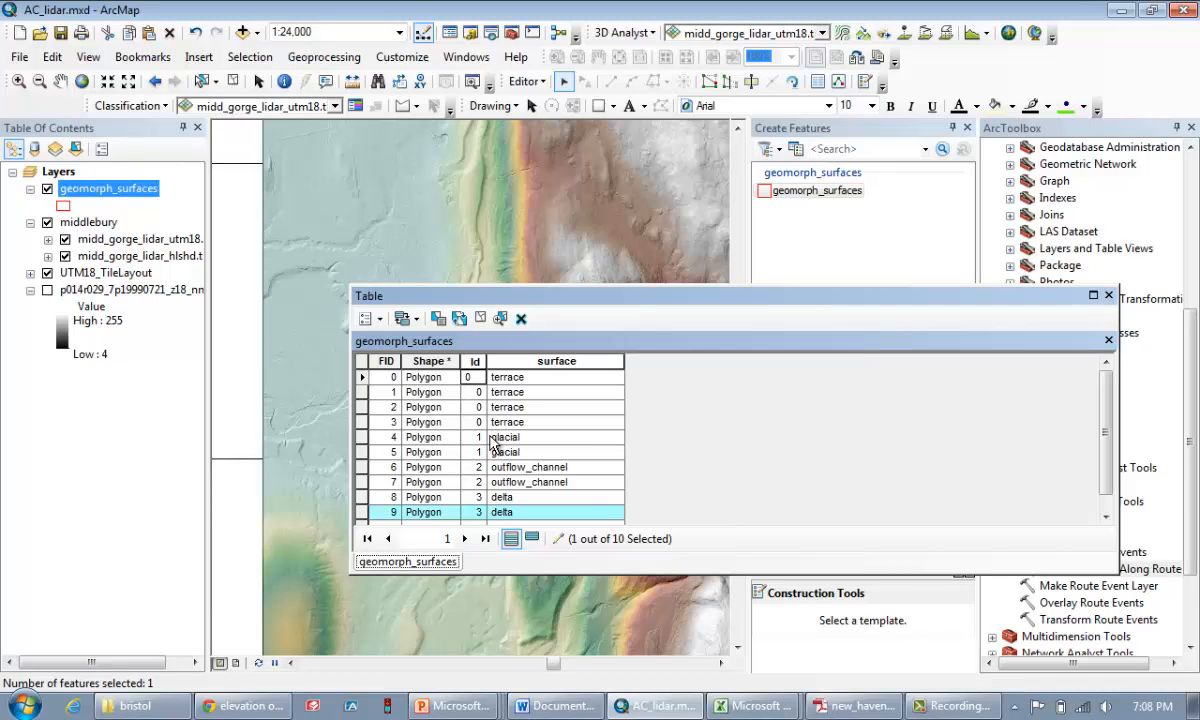
pyautogui.scroll(-1, 480, 455)
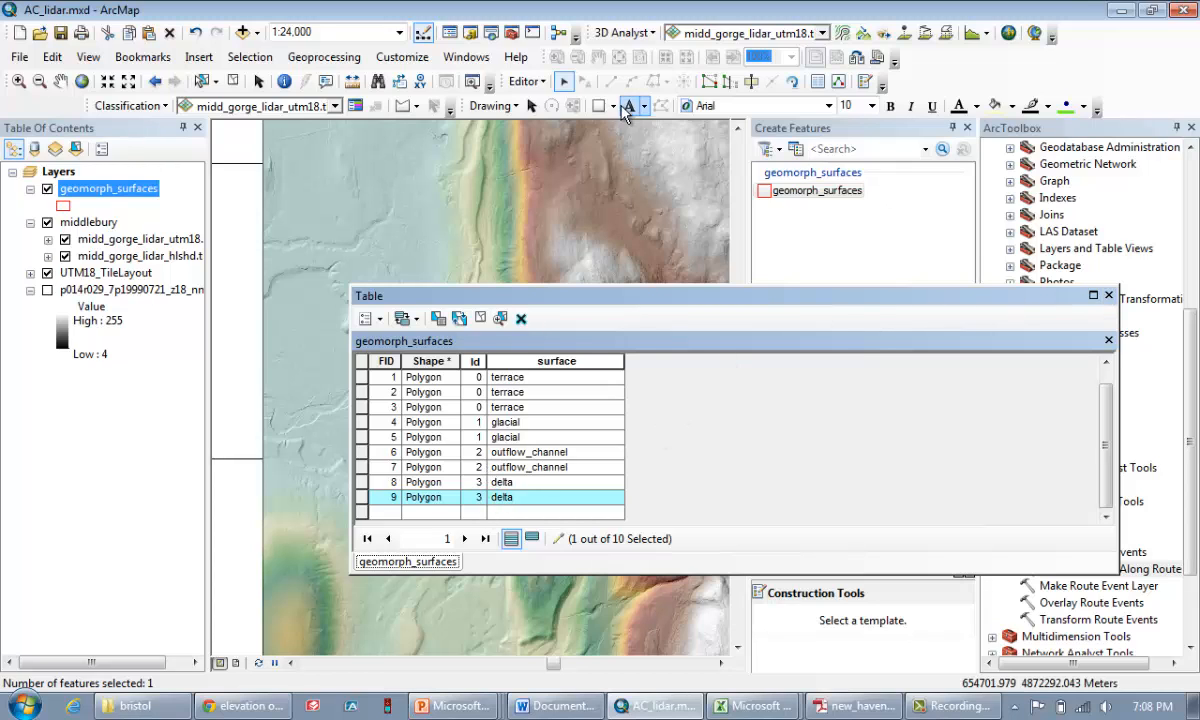
# Step: Stop editing geomorph_surfaces and save the attribute edits
pyautogui.click(522, 81)
pyautogui.click(561, 123)
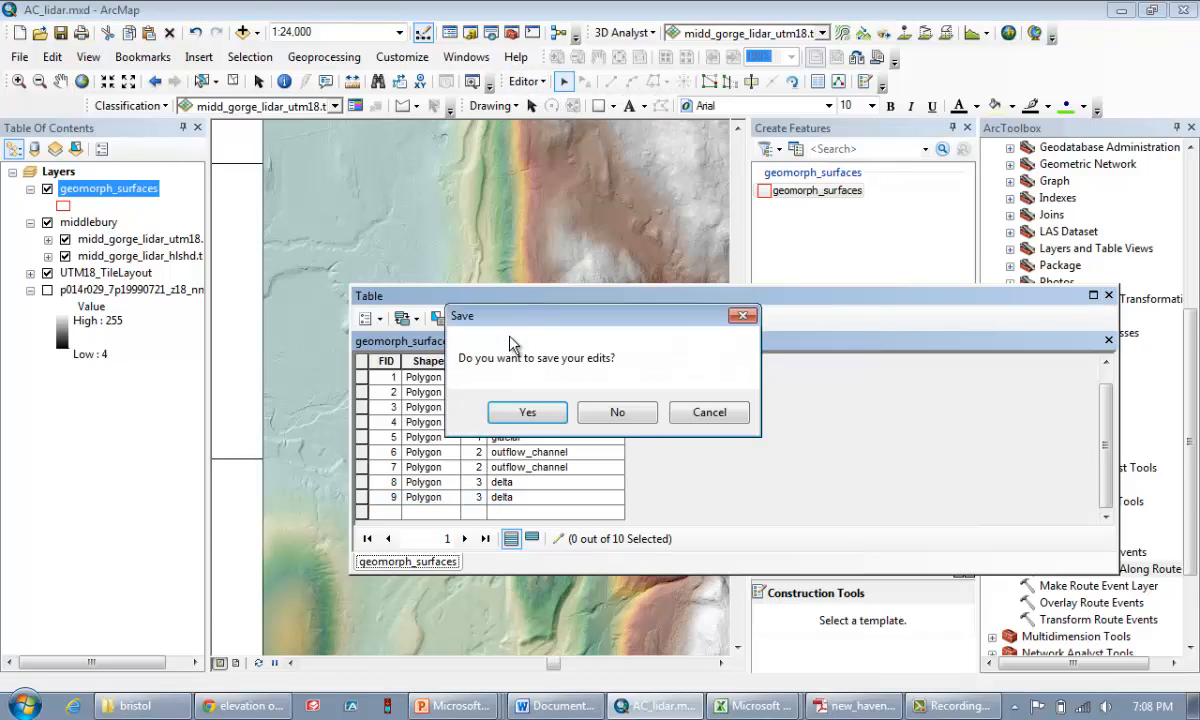
pyautogui.click(515, 412)
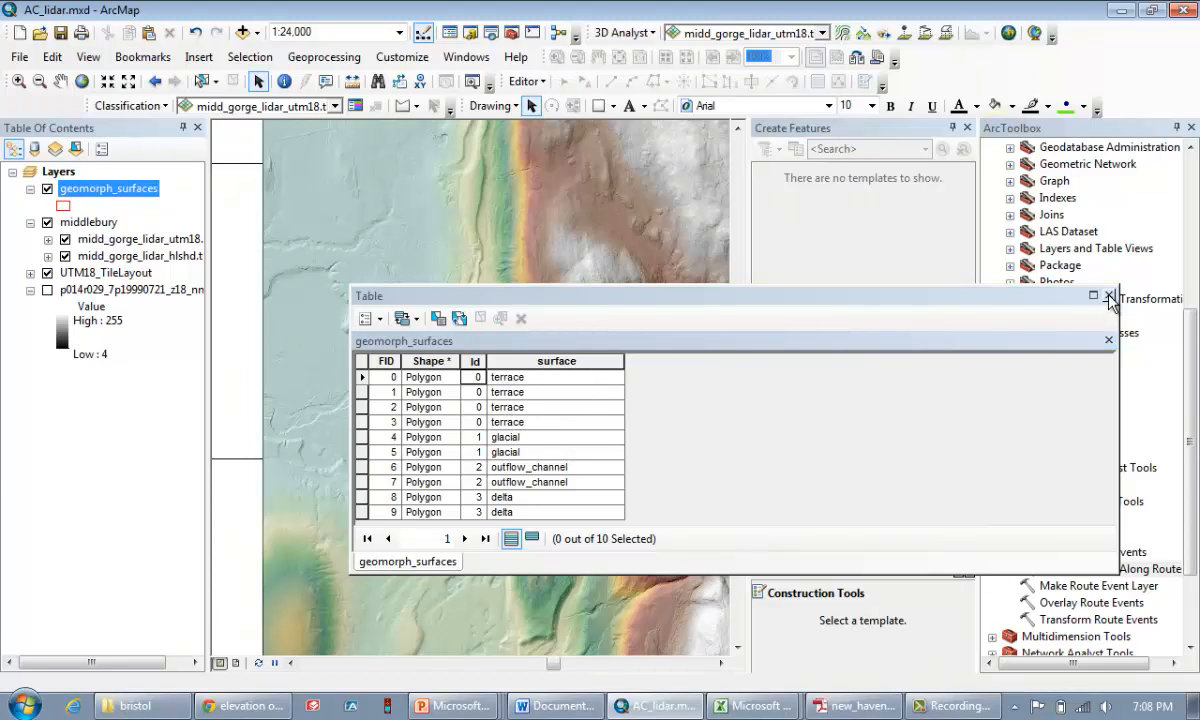
# Step: Move and narrow the attribute table window to uncover the map, and sort the records by Id in descending order
pyautogui.moveTo(940, 303); pyautogui.dragTo(812, 323)
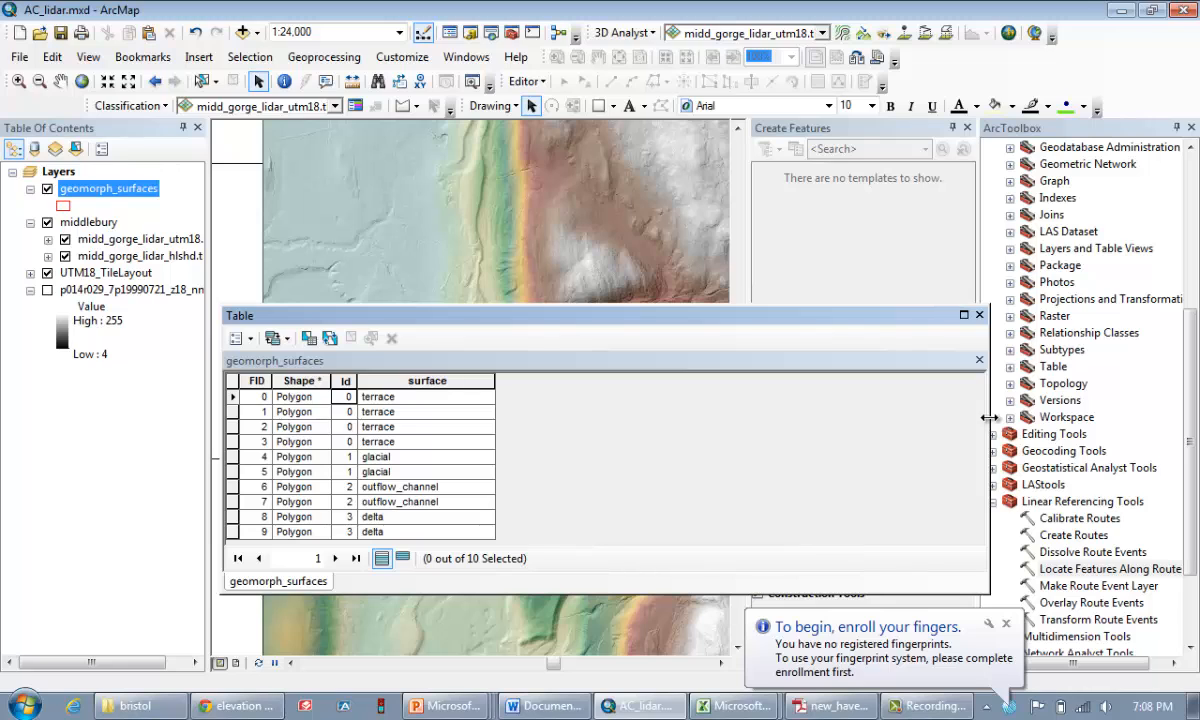
pyautogui.moveTo(989, 430); pyautogui.dragTo(558, 443)
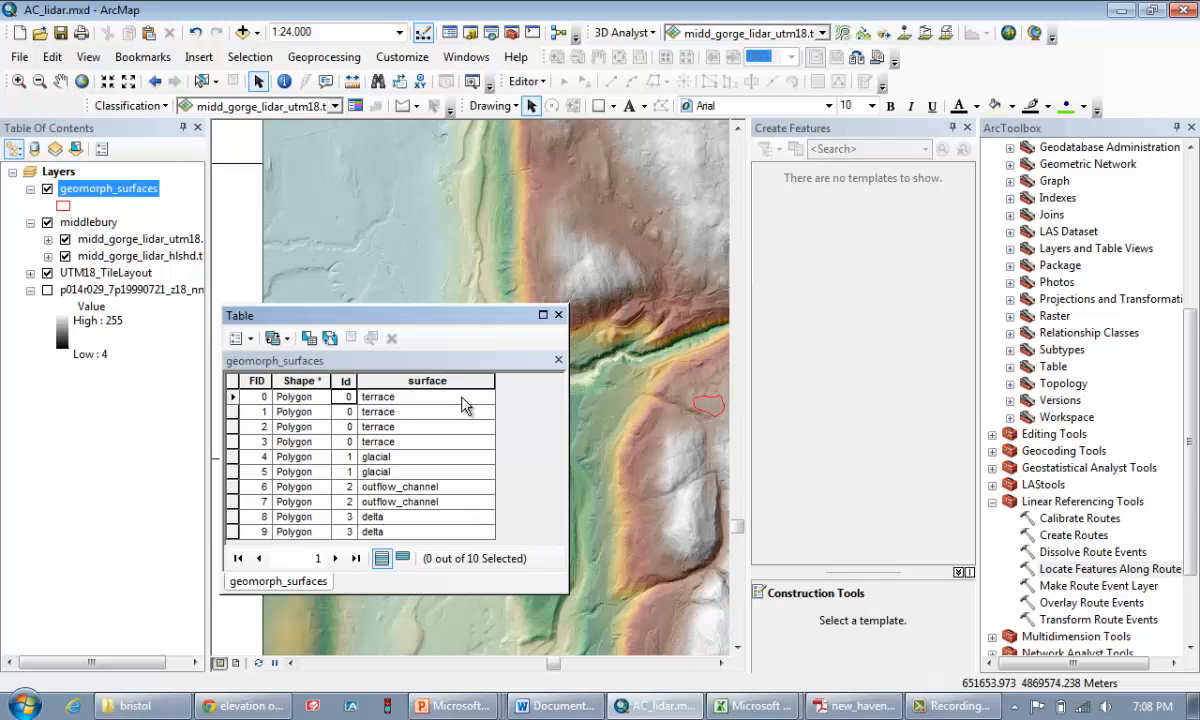
pyautogui.click(346, 381)
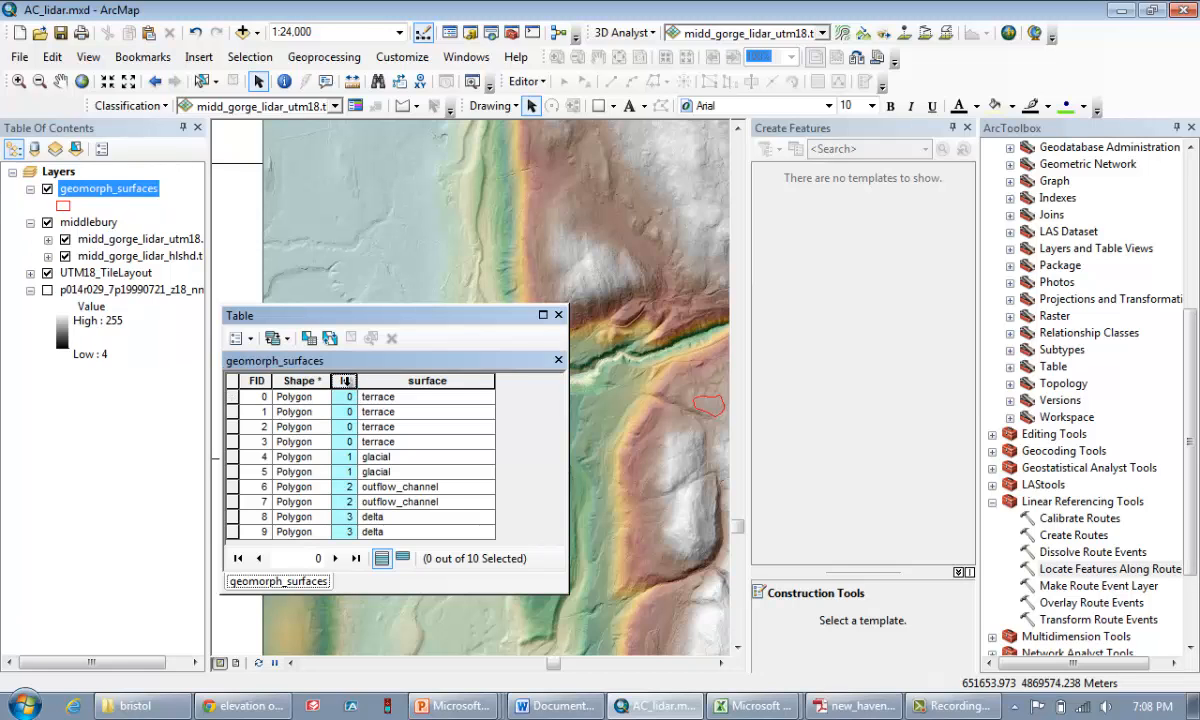
pyautogui.rightClick(344, 381)
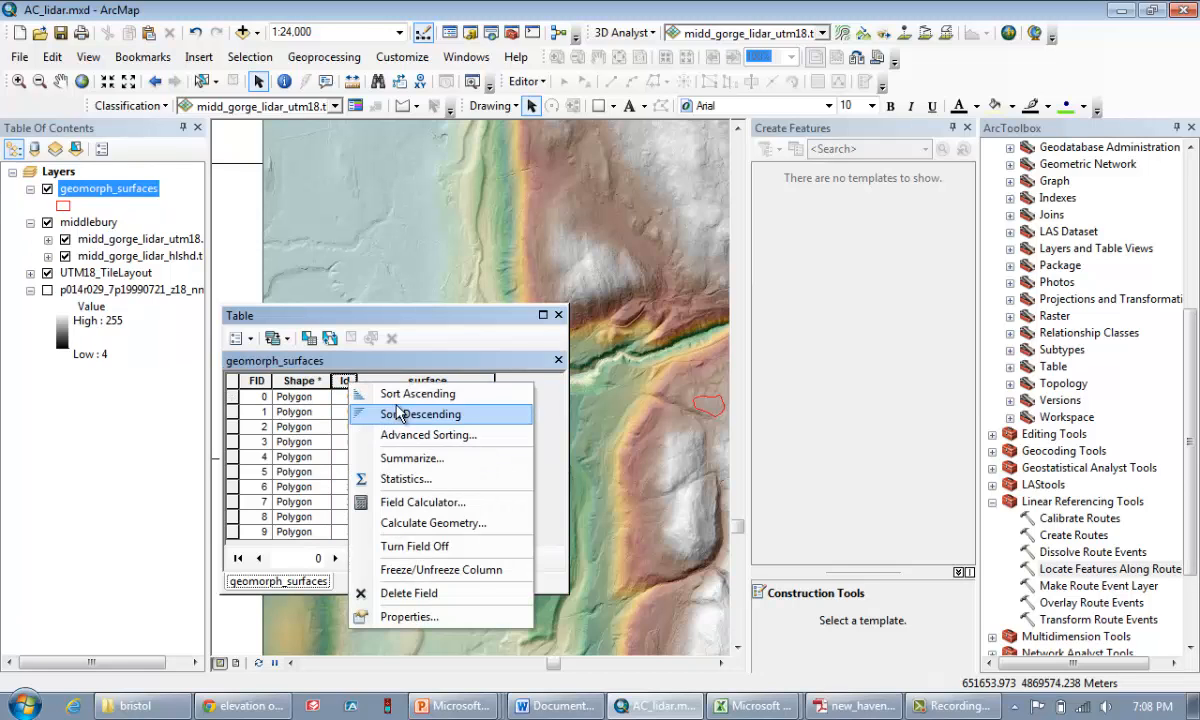
pyautogui.click(340, 383)
pyautogui.rightClick(342, 386)
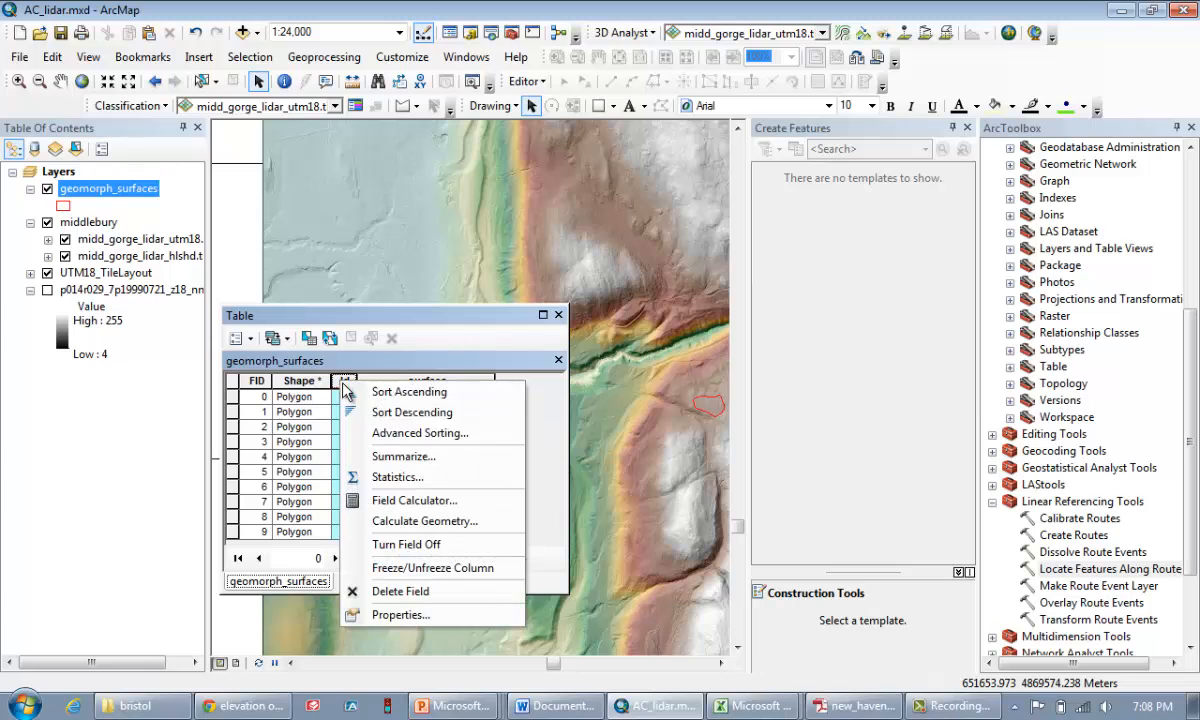
pyautogui.click(405, 414)
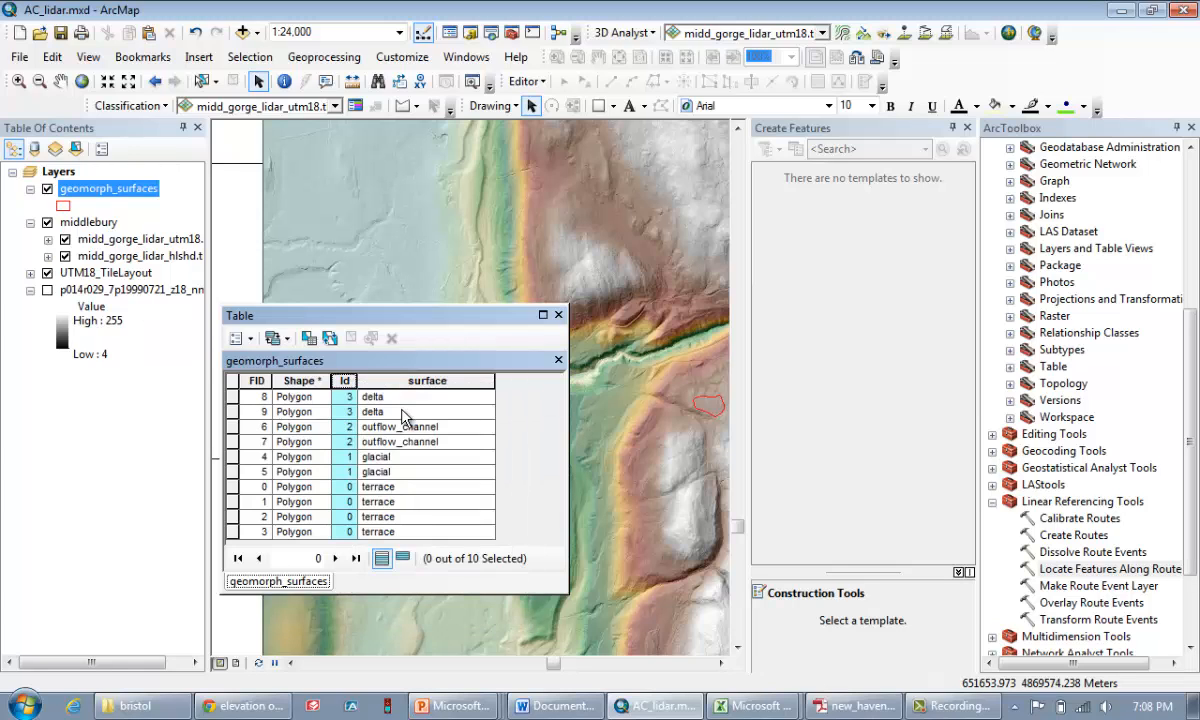
# Step: Select the four terrace records, FID 0 through 3, in the attribute table
pyautogui.click(232, 487)
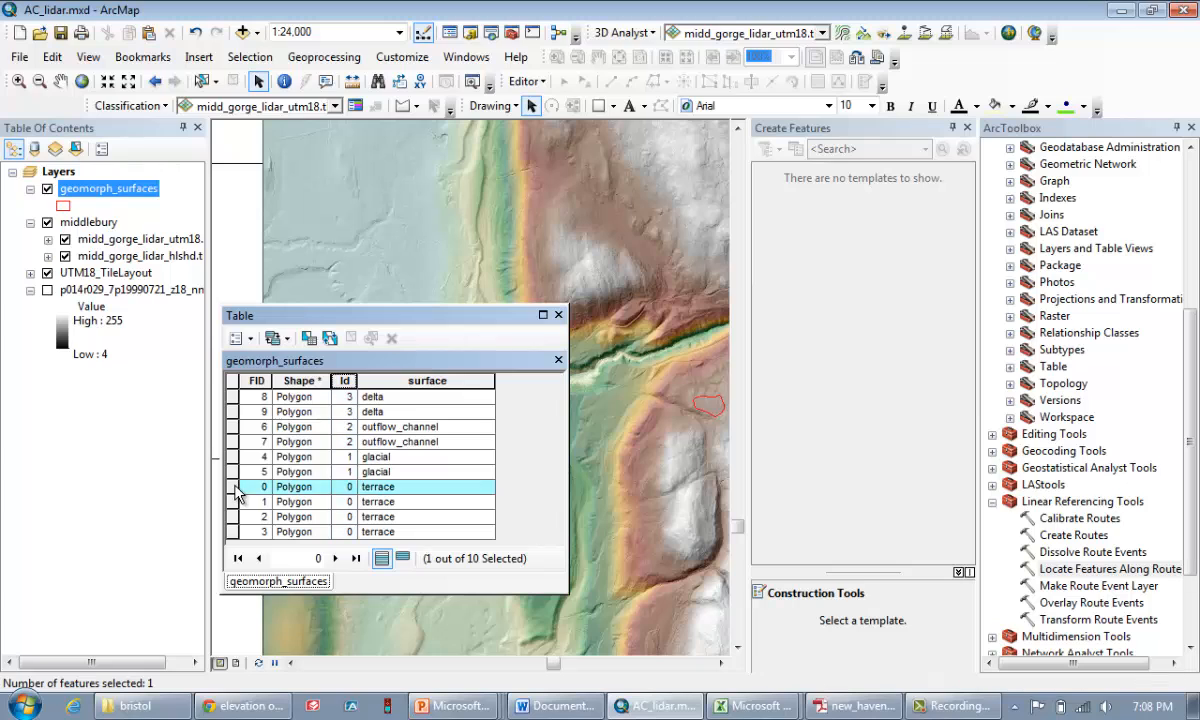
pyautogui.keyDown('shift'); pyautogui.click(231, 532); pyautogui.keyUp('shift')
pyautogui.rightClick(231, 534)
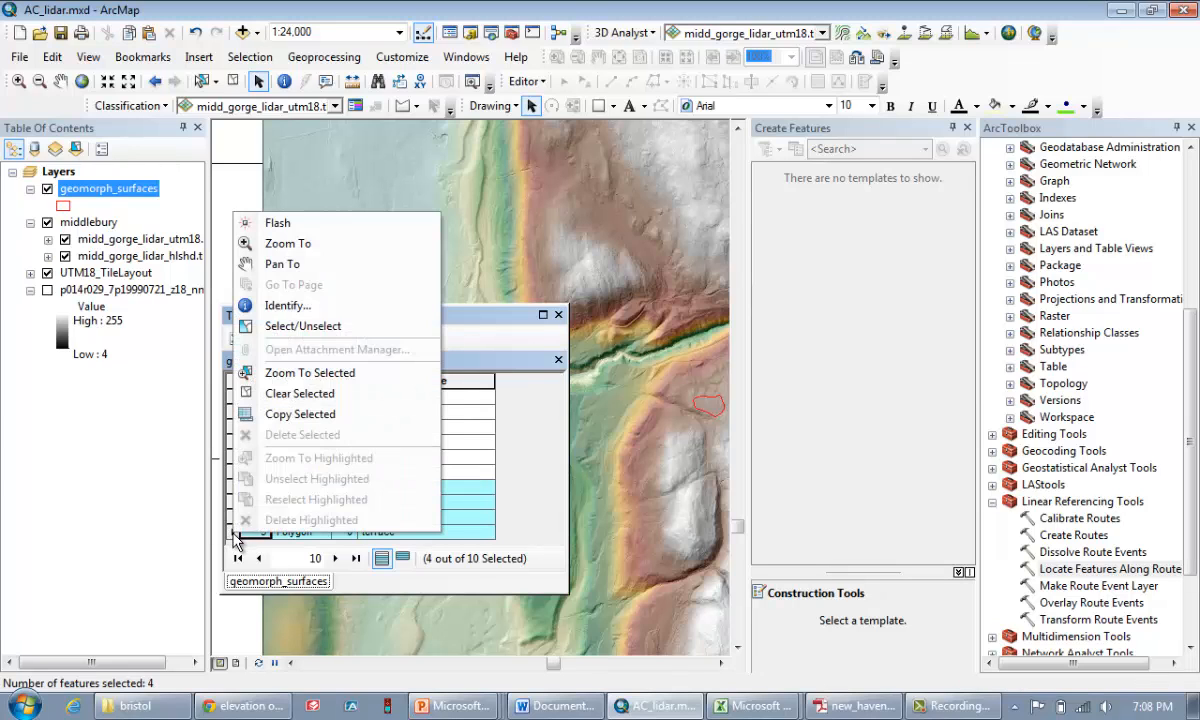
pyautogui.click(475, 314)
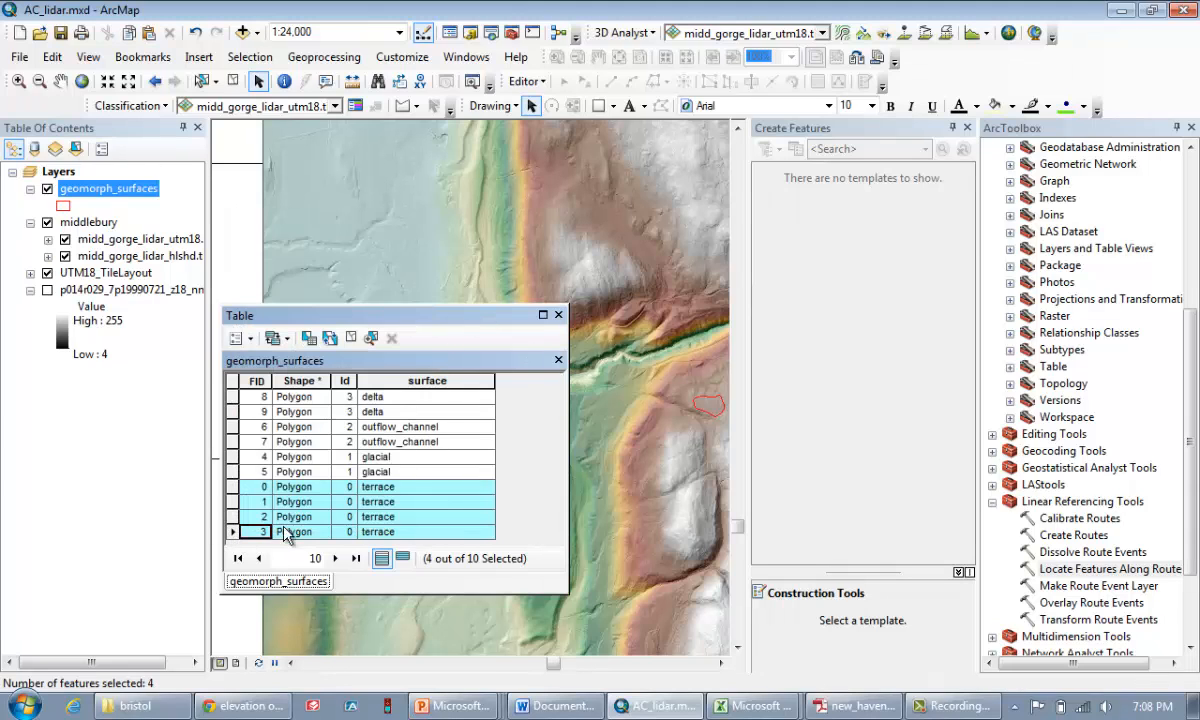
# Step: Inspect the Export Data options for the selected features of geomorph_surfaces and close the dialog without exporting
pyautogui.rightClick(98, 189)
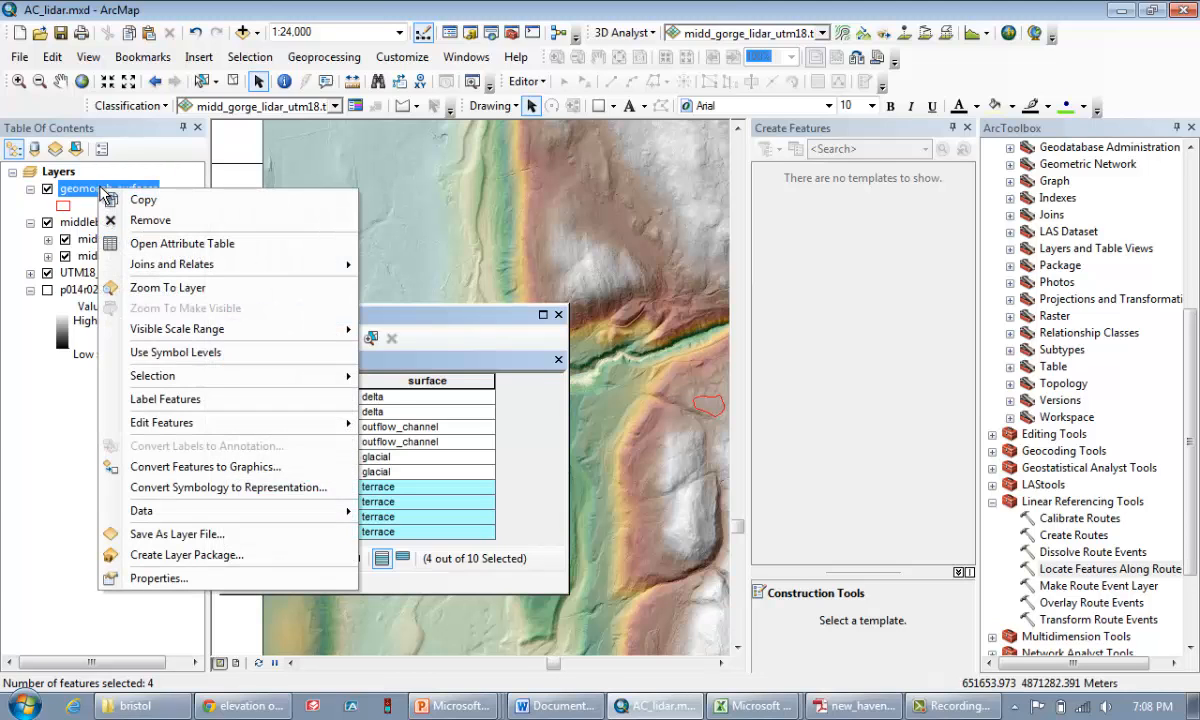
pyautogui.moveTo(190, 510)
pyautogui.click(409, 533)
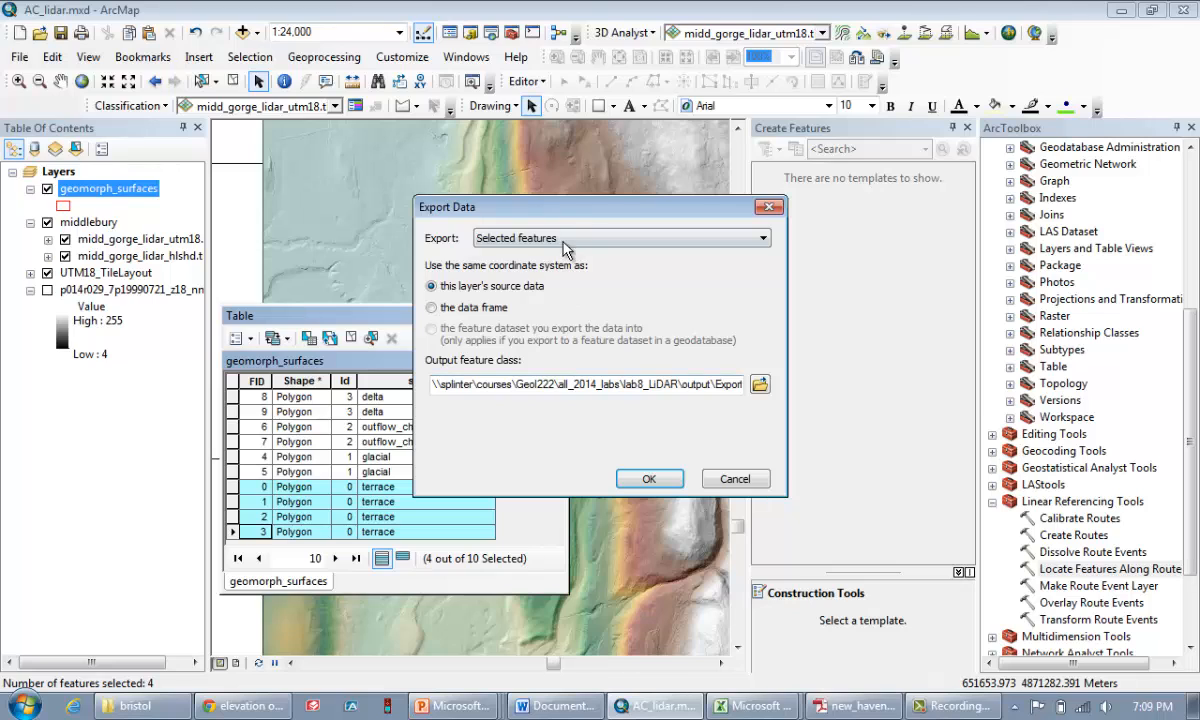
pyautogui.click(714, 480)
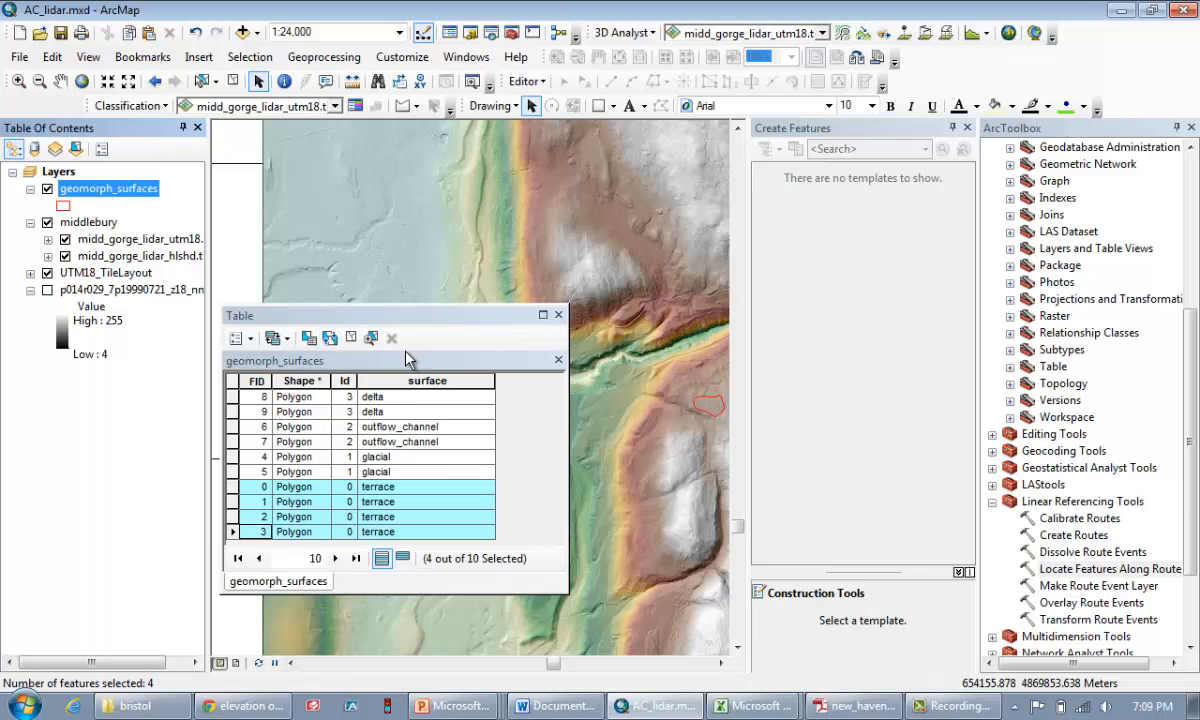
# Step: Switch to the v45.ppt presentation in PowerPoint and show the slide on surface types to map, followed by the closing slide
pyautogui.click(452, 706)
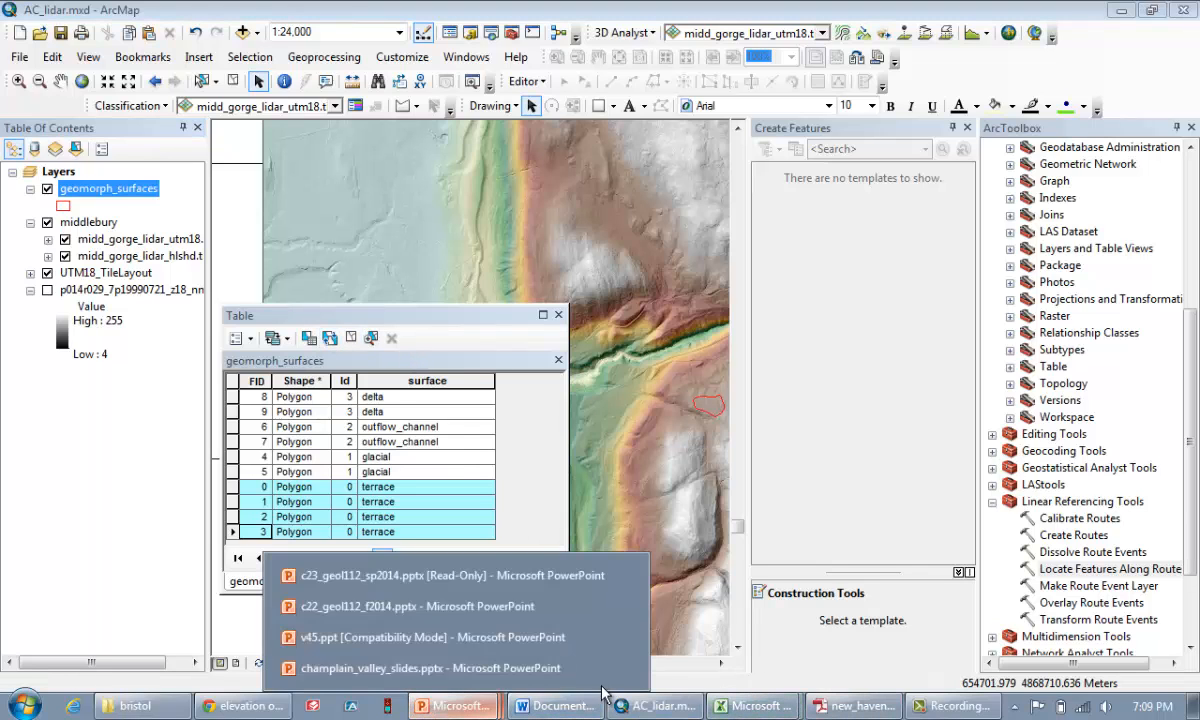
pyautogui.click(378, 633)
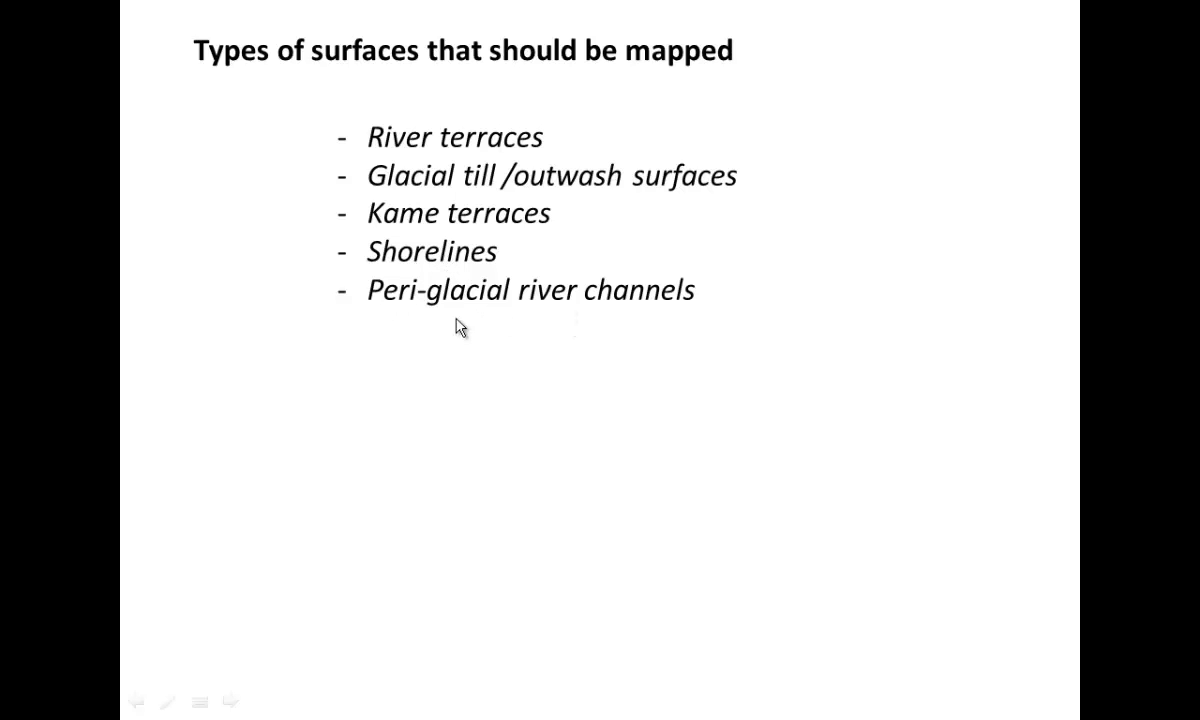
pyautogui.click(505, 298)
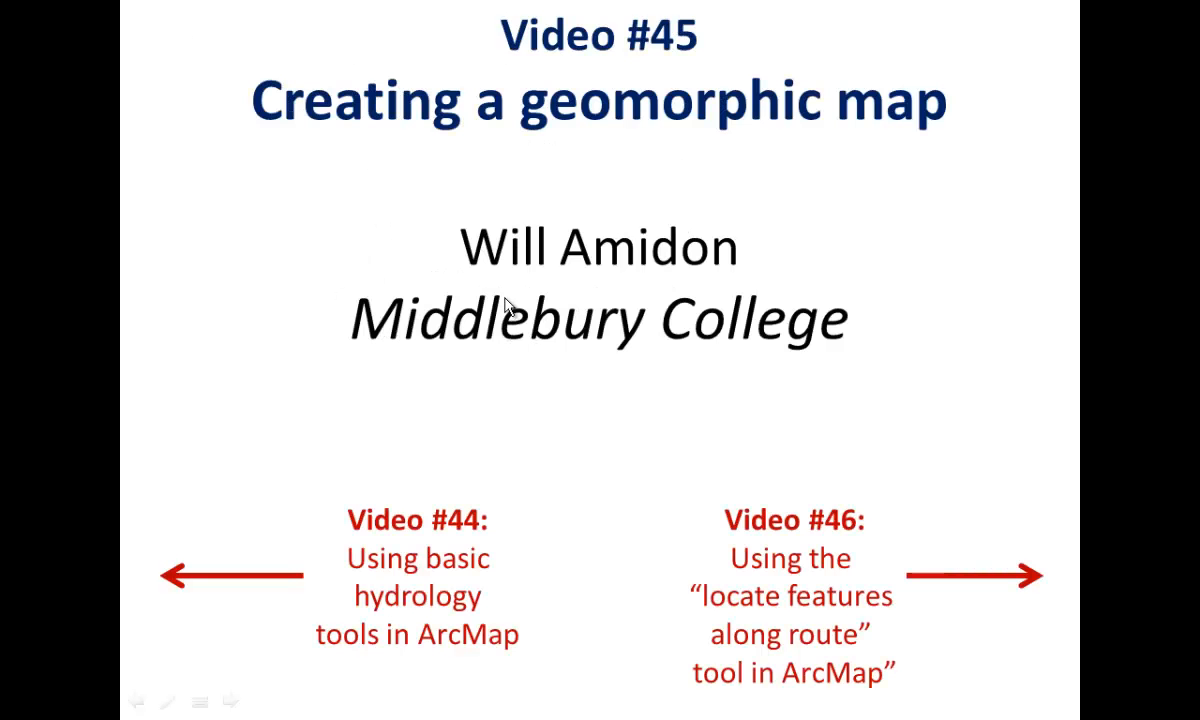